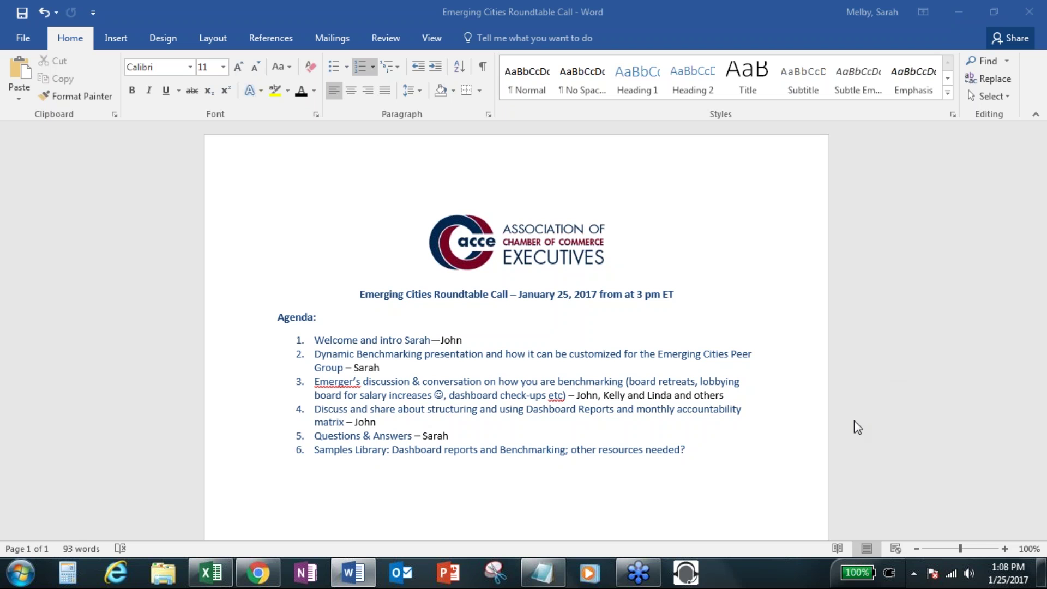
pyautogui.click(261, 571)
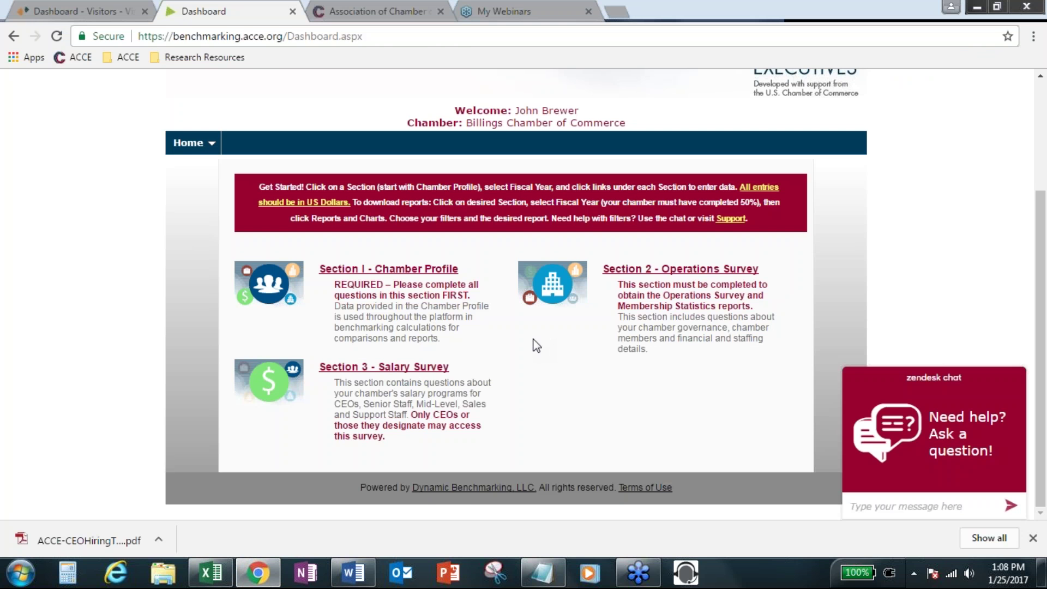
pyautogui.scroll(2, 537, 345)
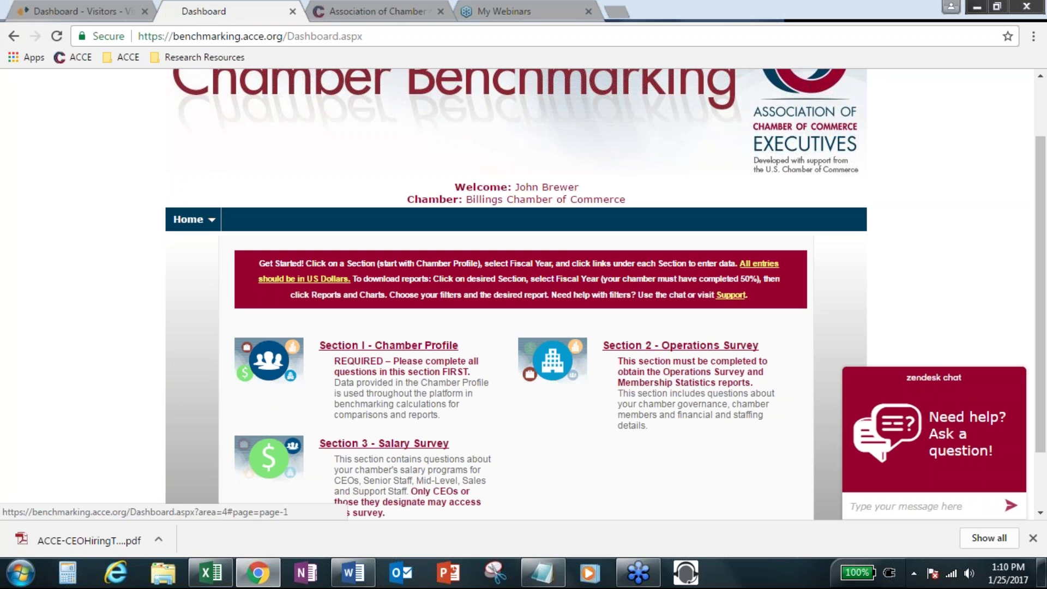
# Open Section I – Chamber Profile, check the fiscal year list, and scroll to the Progress Report chart.
pyautogui.click(424, 347)
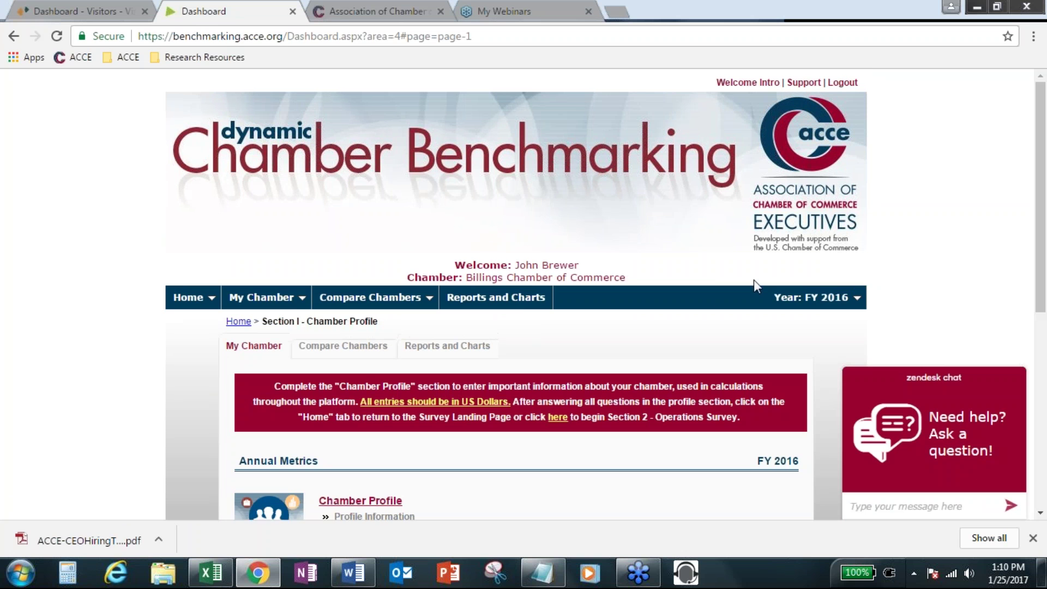
pyautogui.click(817, 299)
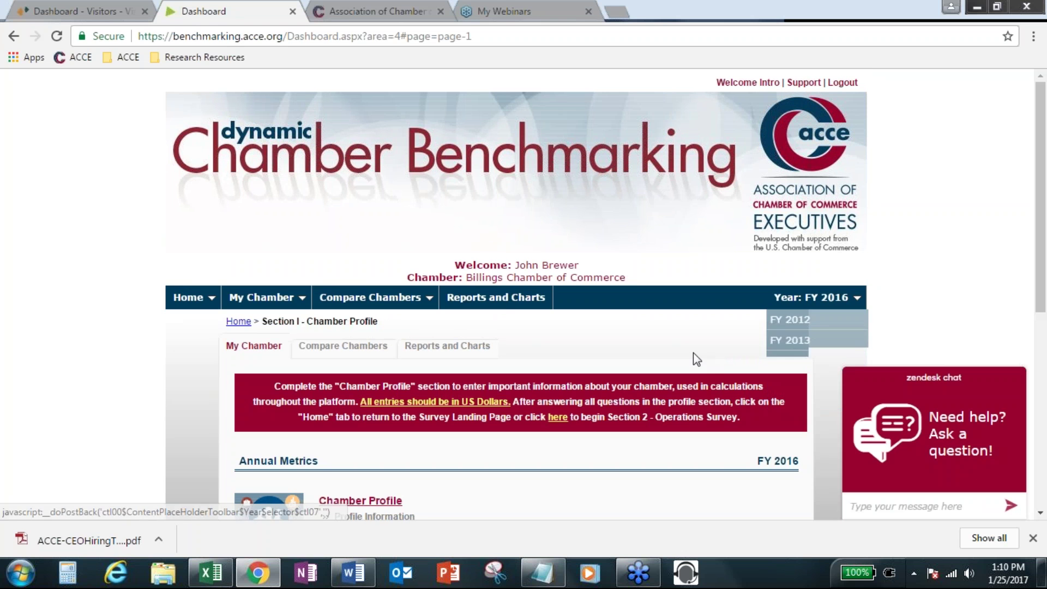
pyautogui.scroll(-3, 687, 349)
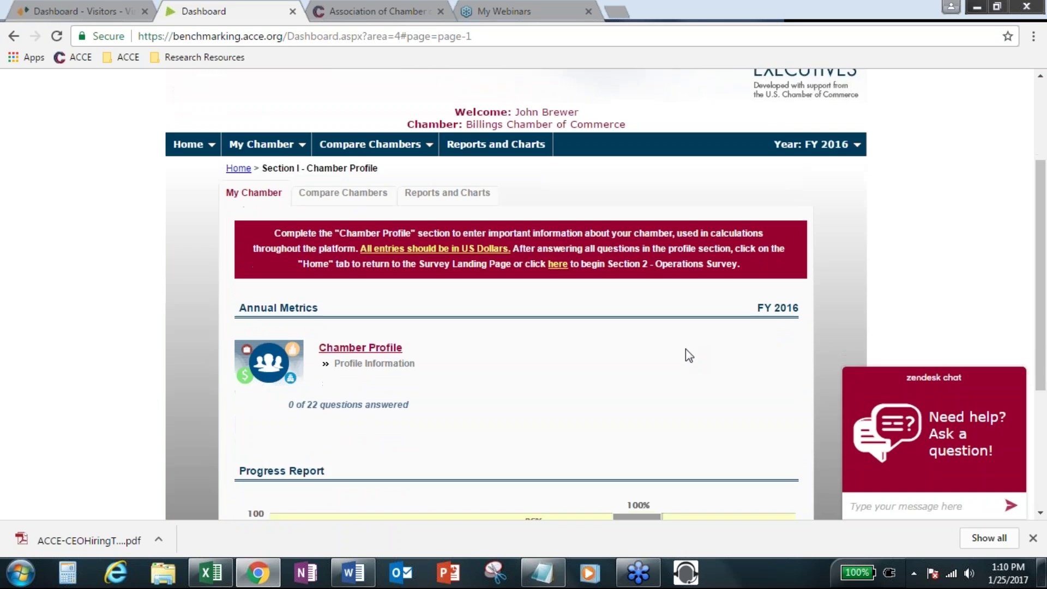
pyautogui.moveTo(188, 144)
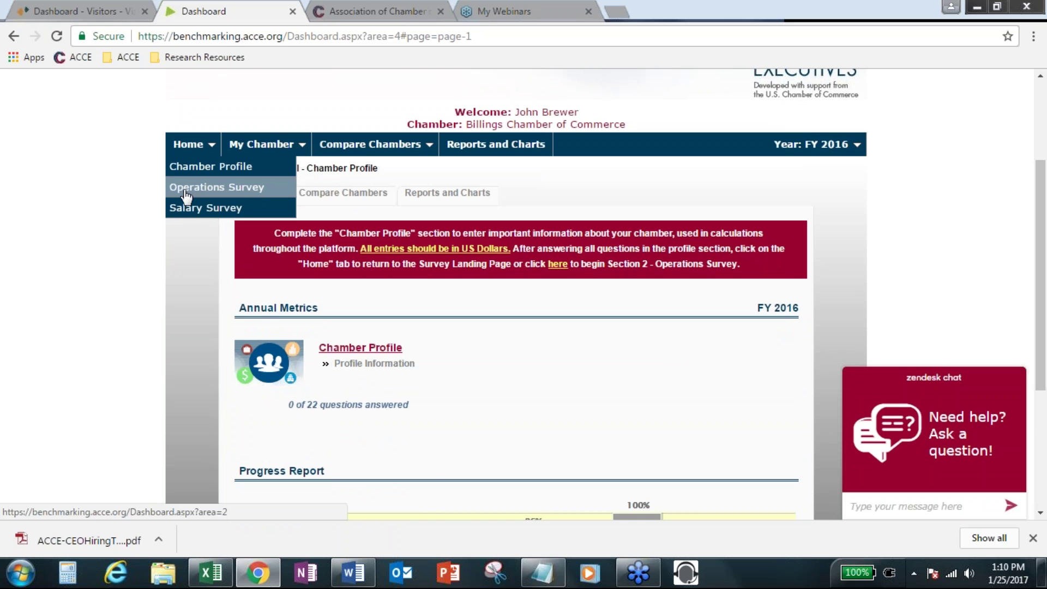
pyautogui.scroll(-2, 256, 392)
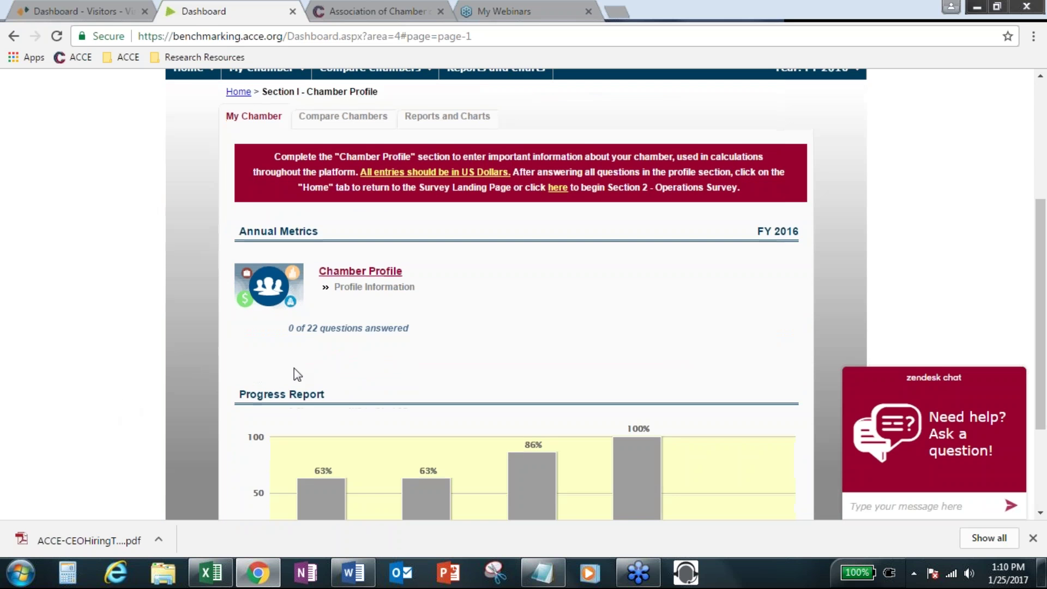
pyautogui.scroll(-2, 328, 388)
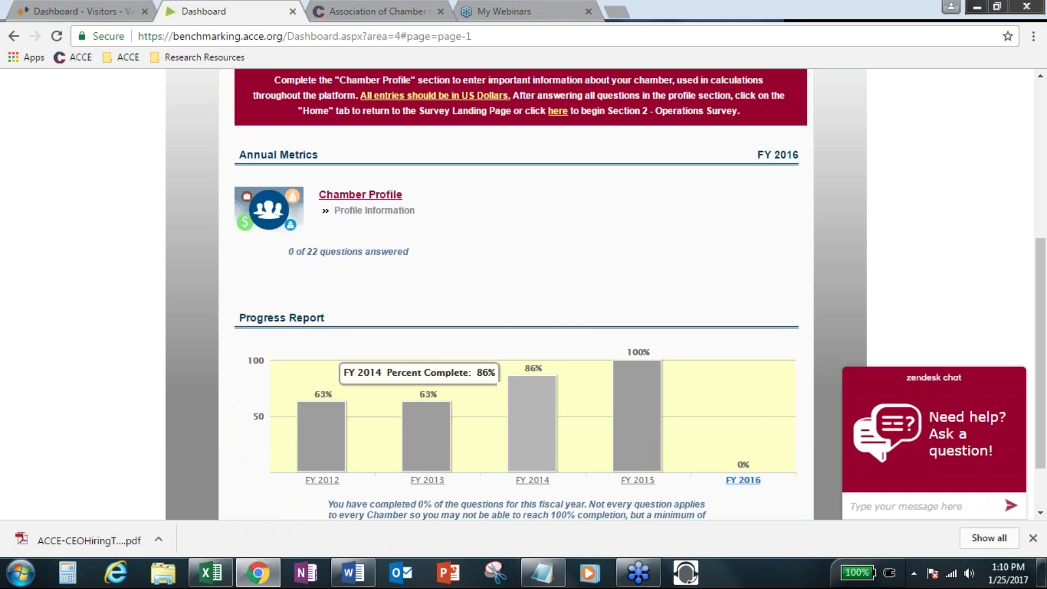
pyautogui.moveTo(657, 373)
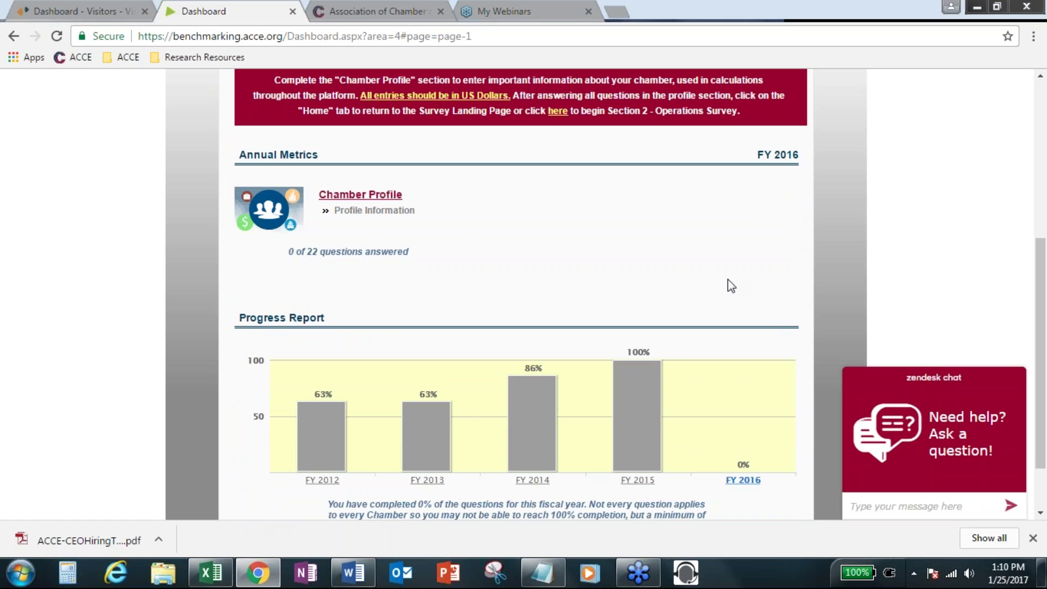
pyautogui.scroll(4, 731, 286)
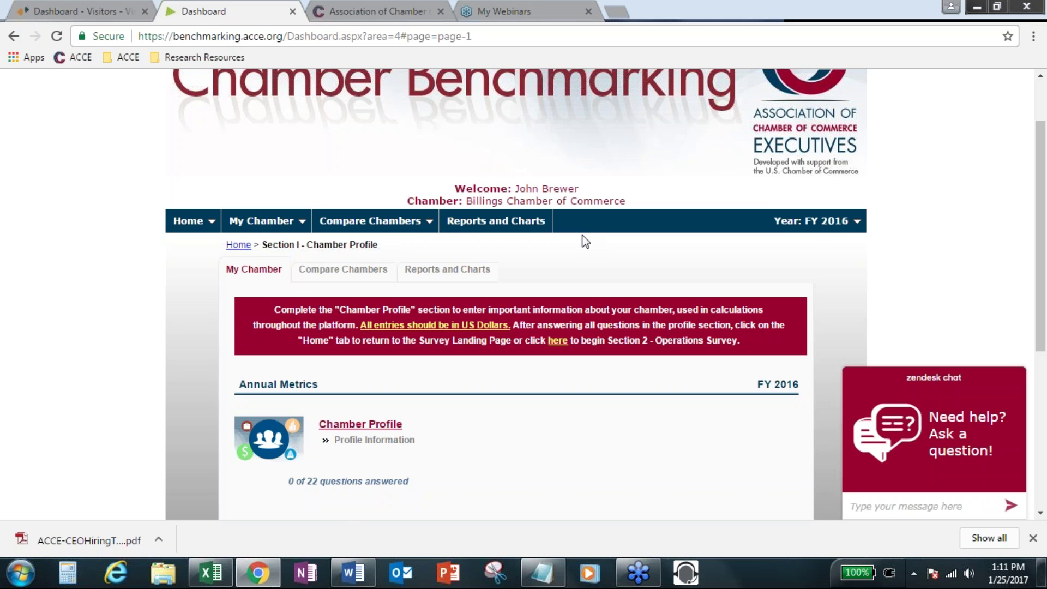
# Review the available fiscal years in the Year dropdown again.
pyautogui.click(834, 220)
pyautogui.moveTo(815, 221)
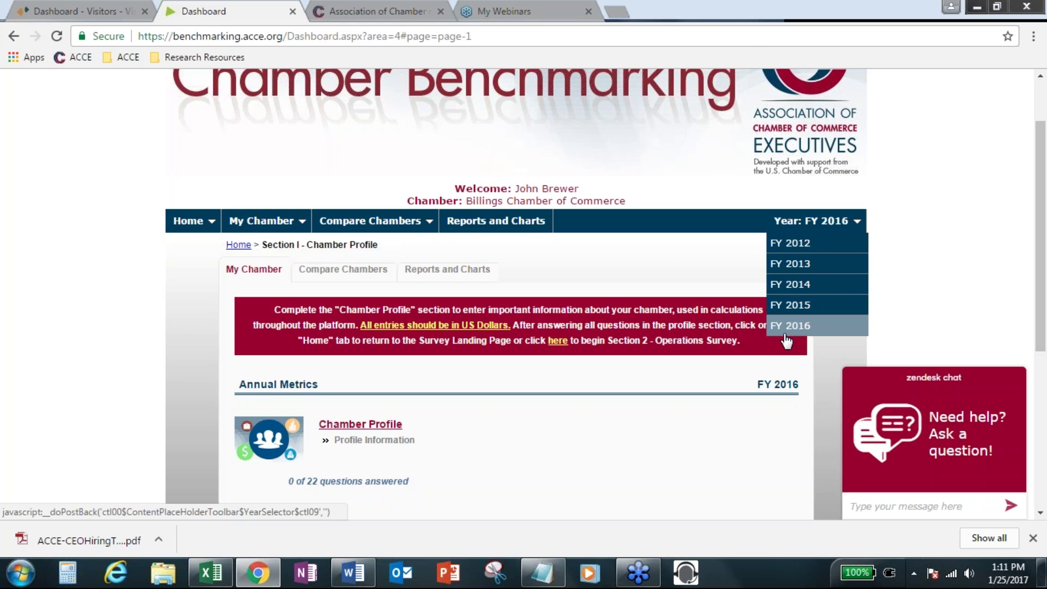
pyautogui.scroll(-4, 685, 434)
pyautogui.scroll(1, 614, 416)
pyautogui.scroll(3, 241, 203)
# Open Section 2 – Operations Survey and look through its Annual Metrics and Progress Report.
pyautogui.moveTo(191, 223)
pyautogui.click(185, 263)
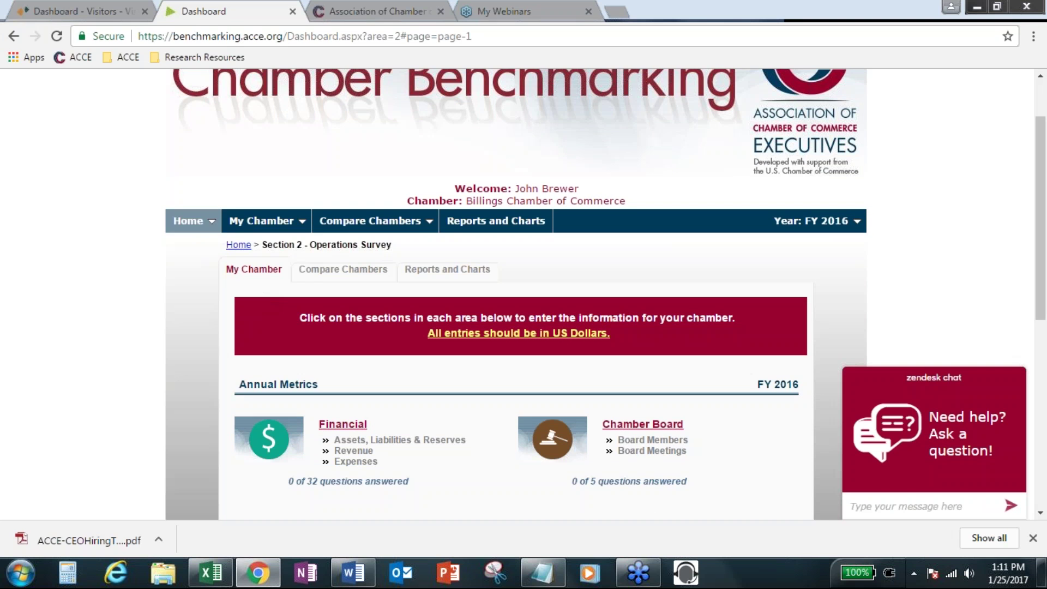
pyautogui.moveTo(188, 221)
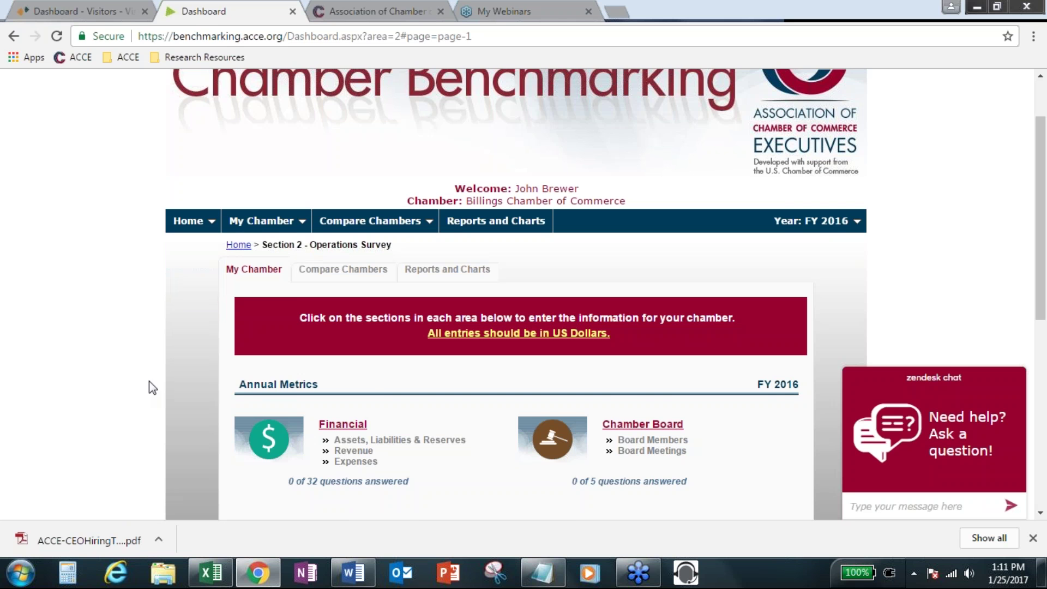
pyautogui.scroll(-1, 84, 411)
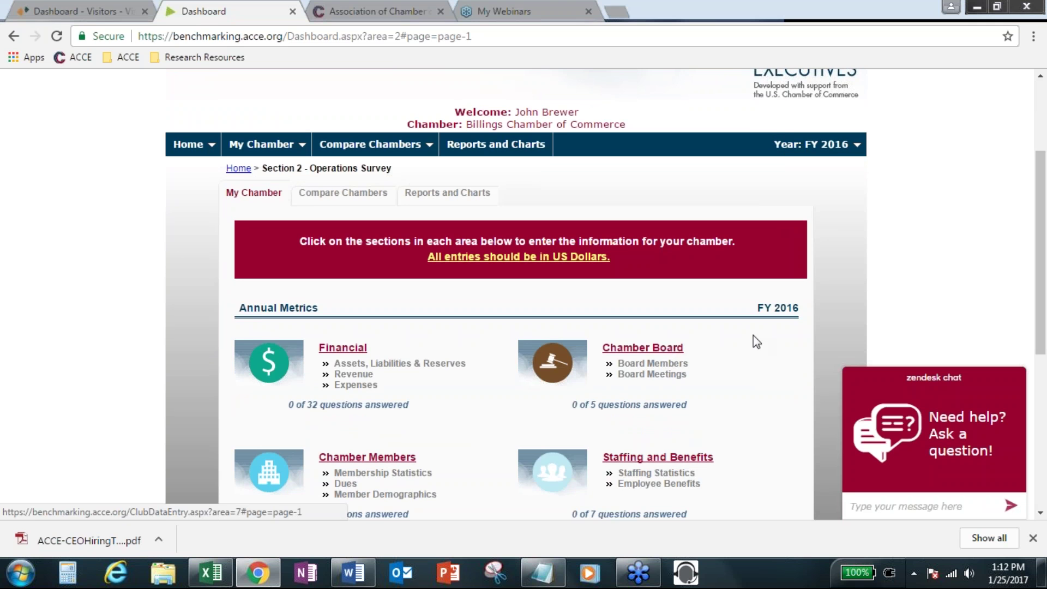
pyautogui.scroll(2, 758, 332)
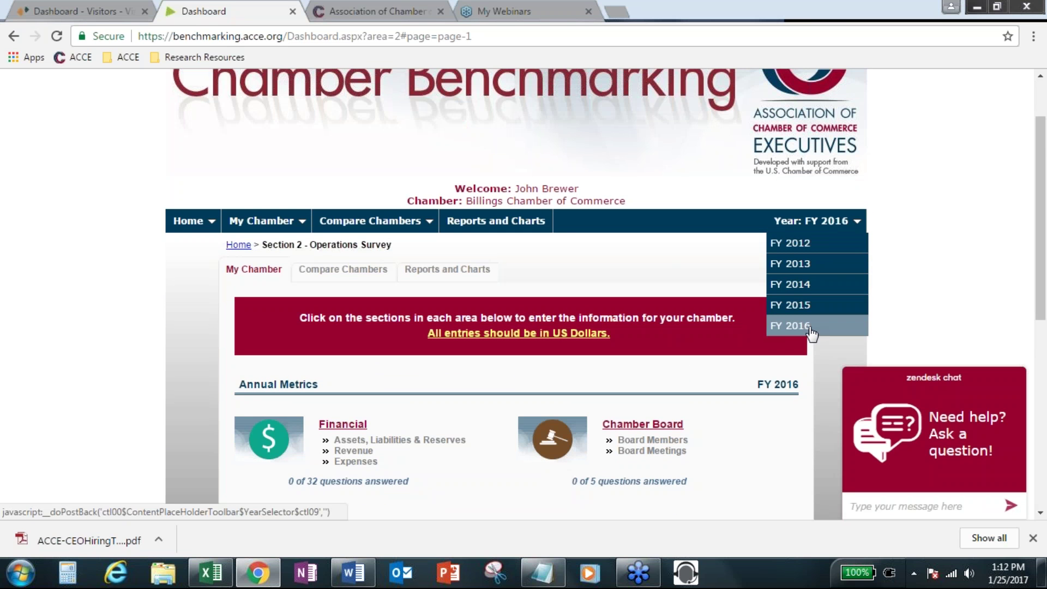
pyautogui.scroll(-5, 785, 450)
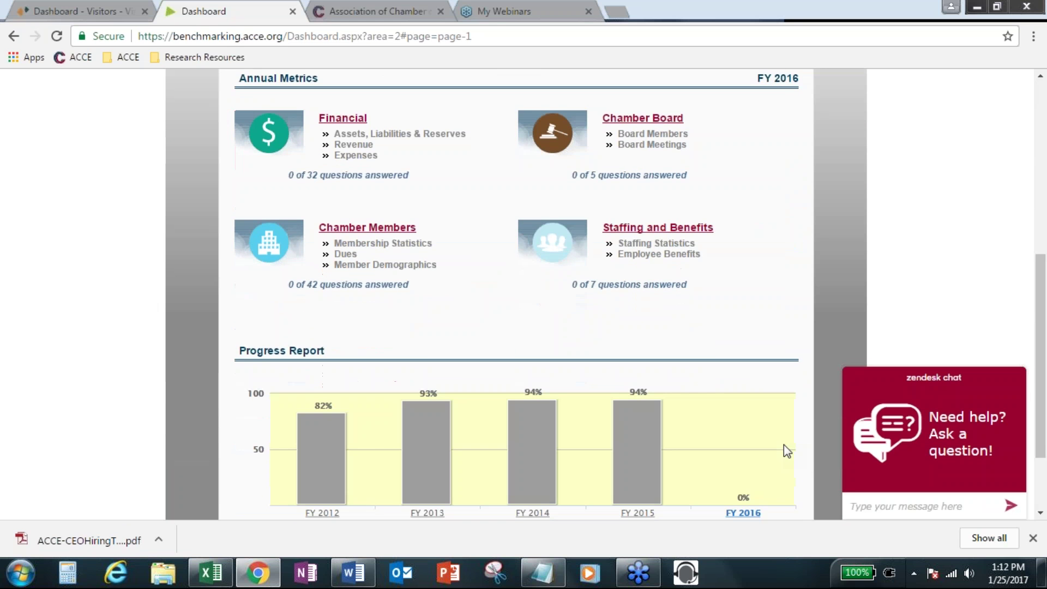
pyautogui.scroll(4, 785, 450)
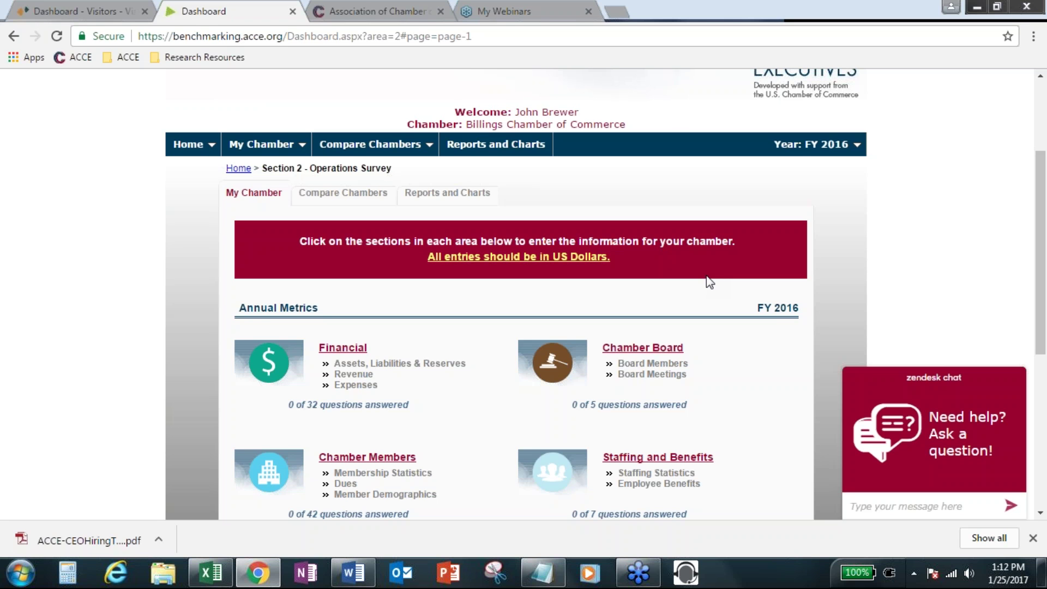
pyautogui.moveTo(815, 144)
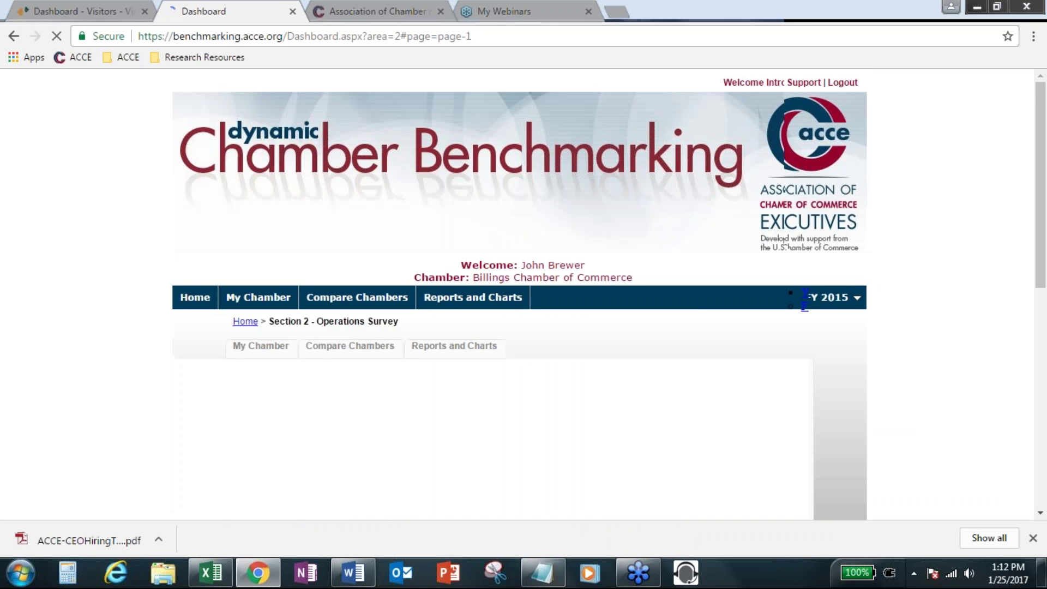
# Keep FY 2015 as the reporting year and go to the Reports and Charts page.
pyautogui.scroll(-3, 699, 318)
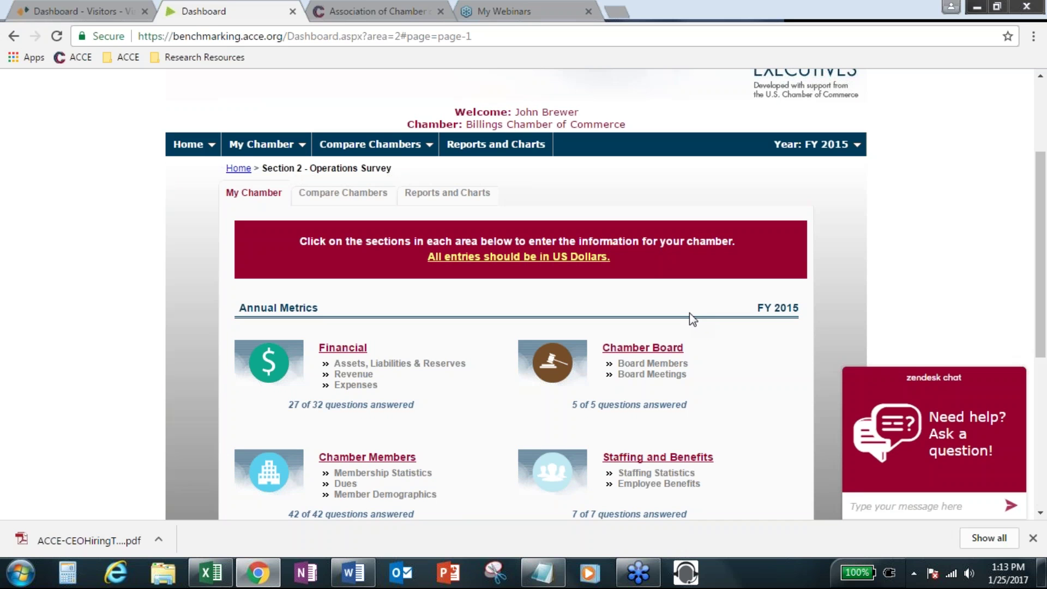
pyautogui.click(789, 148)
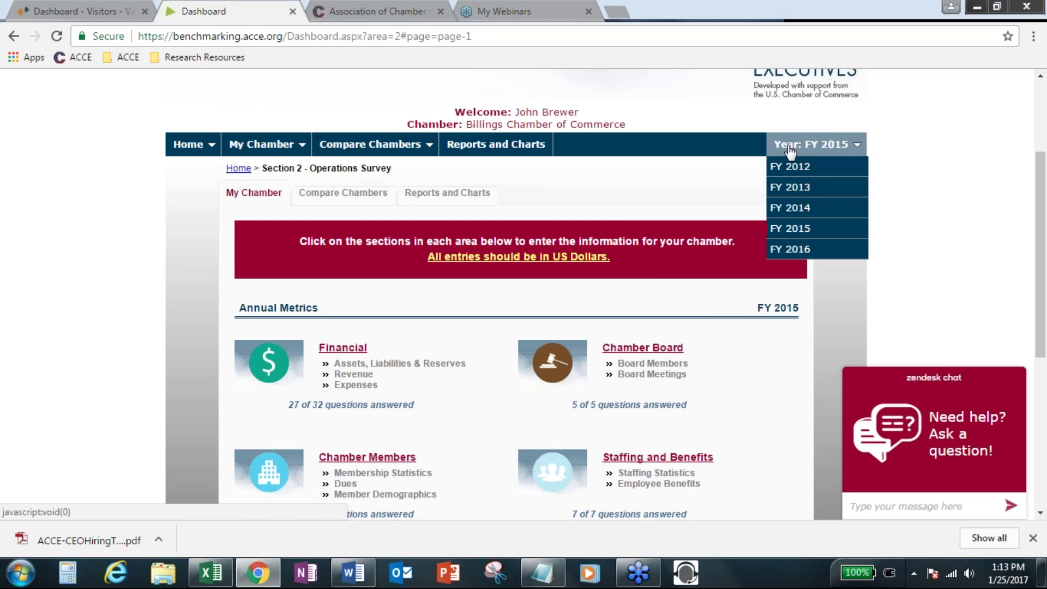
pyautogui.click(796, 228)
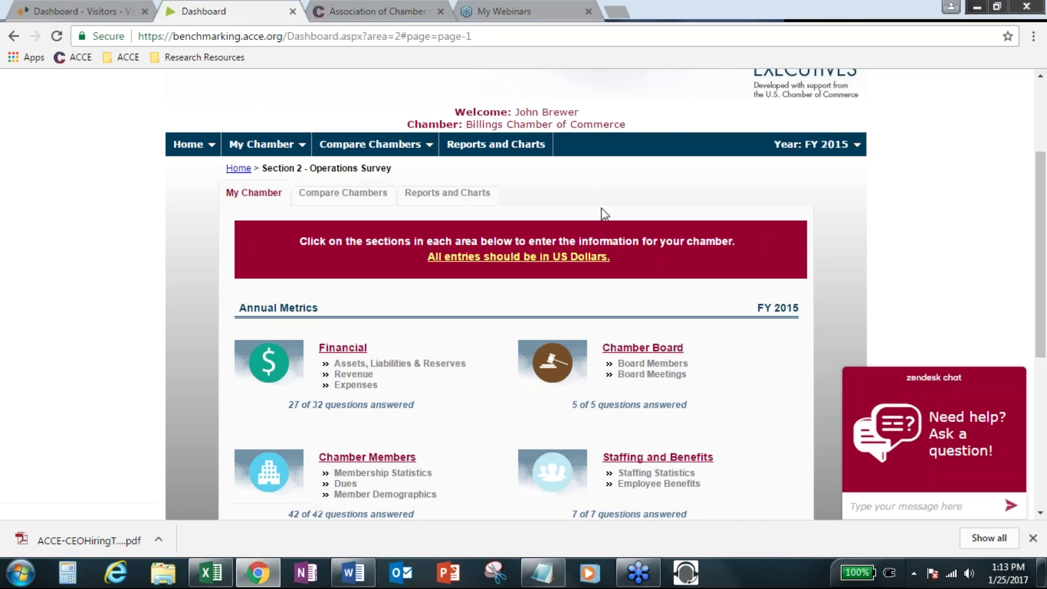
pyautogui.scroll(1, 604, 213)
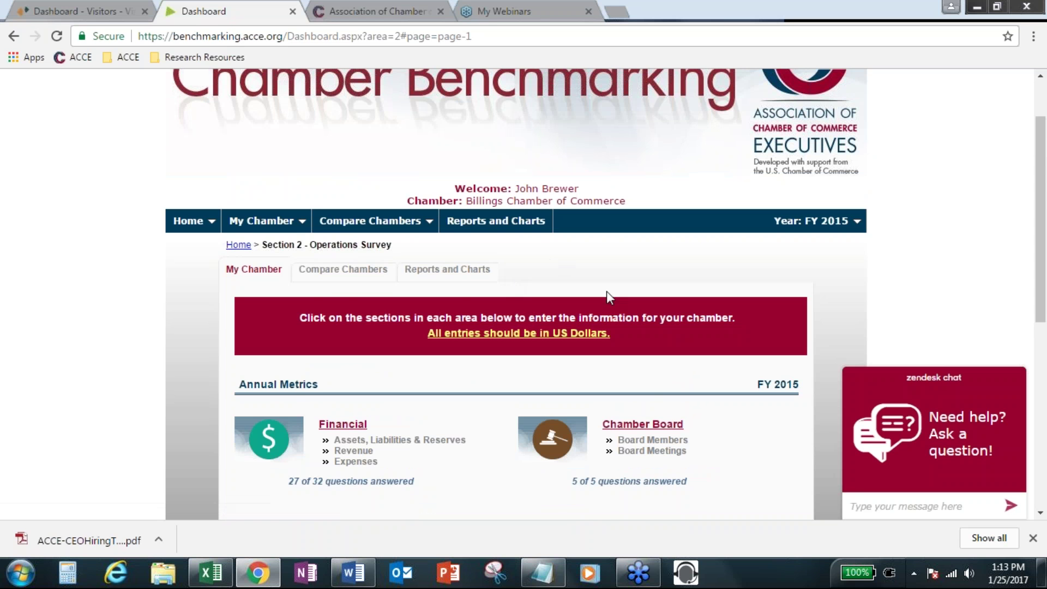
pyautogui.click(525, 225)
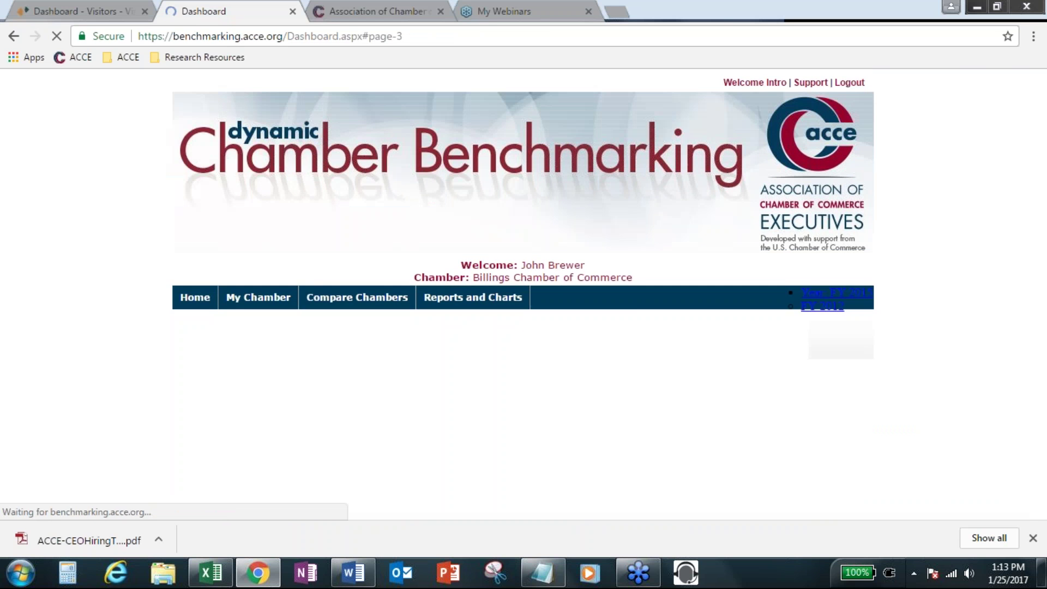
pyautogui.scroll(-3, 664, 405)
pyautogui.scroll(-5, 666, 408)
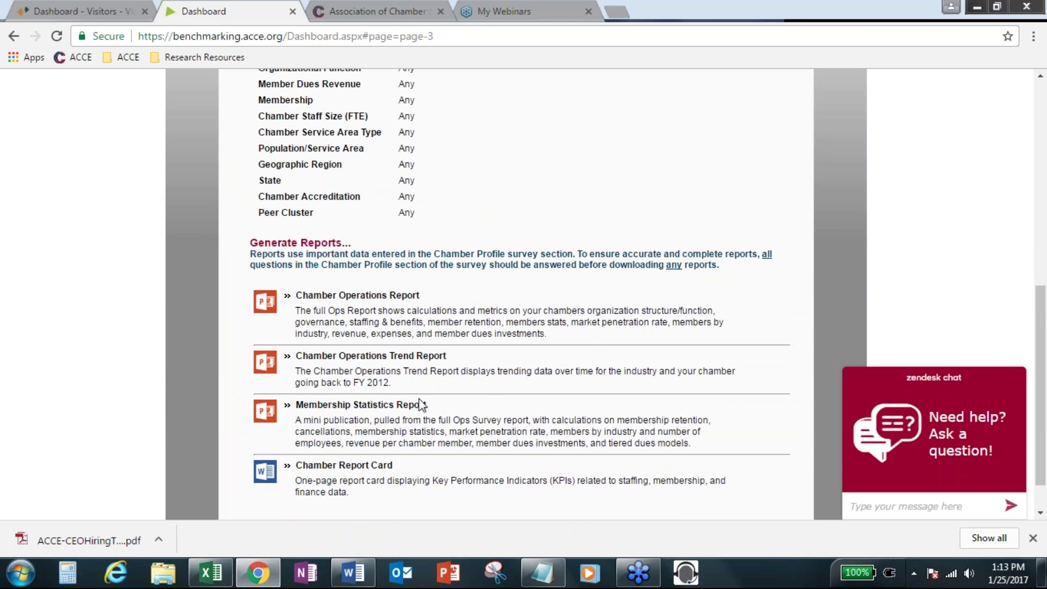
pyautogui.scroll(-1, 473, 393)
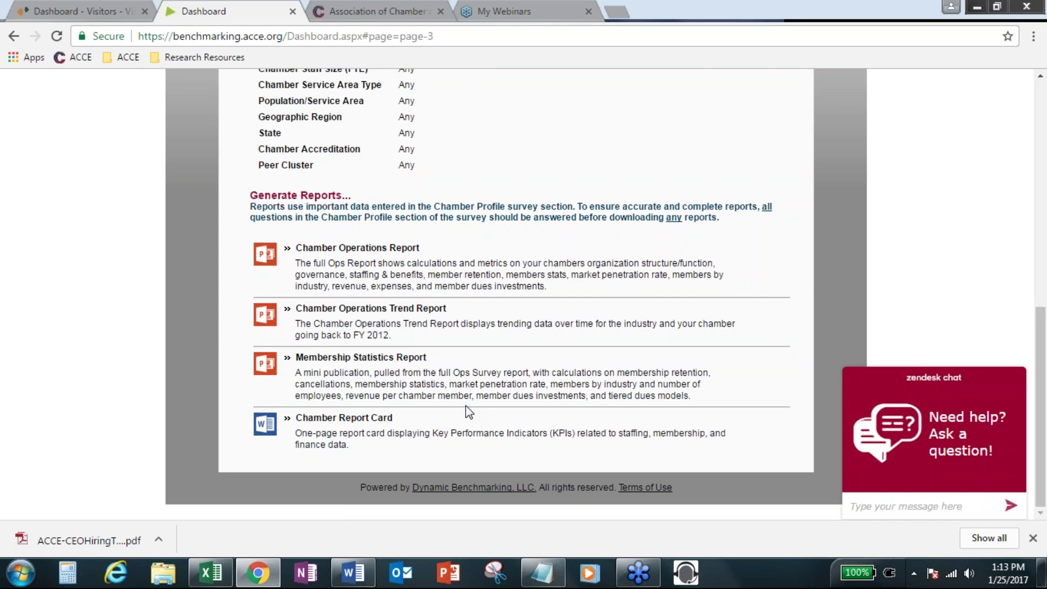
pyautogui.scroll(7, 464, 409)
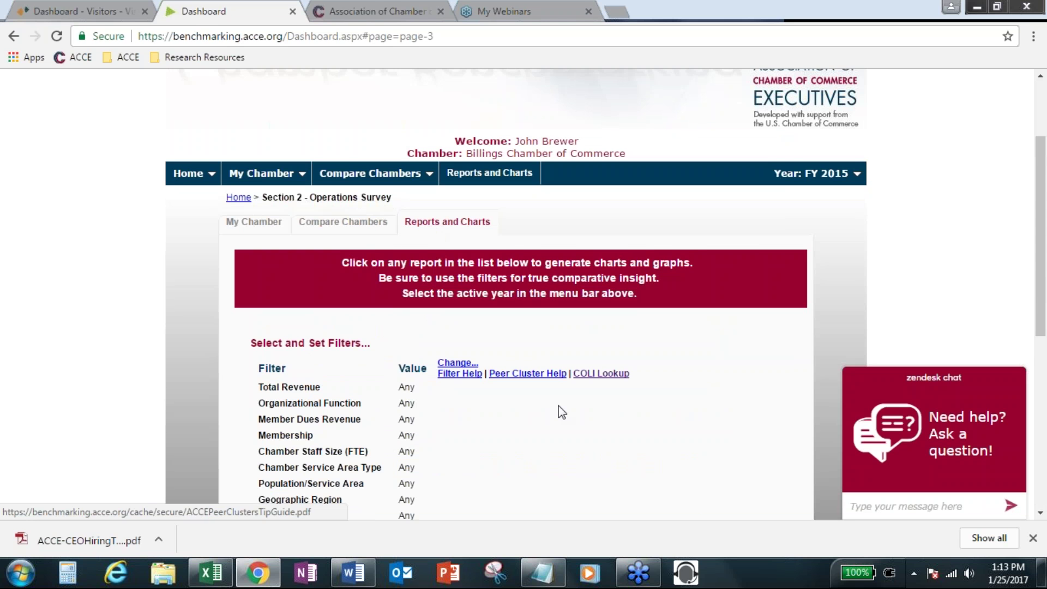
pyautogui.scroll(-3, 561, 412)
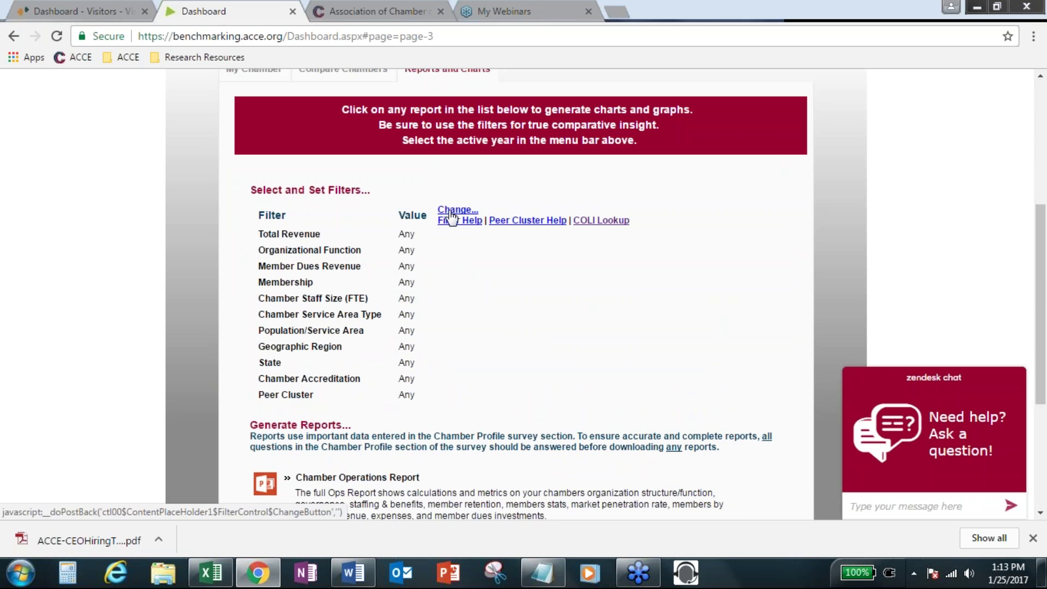
pyautogui.scroll(-2, 305, 403)
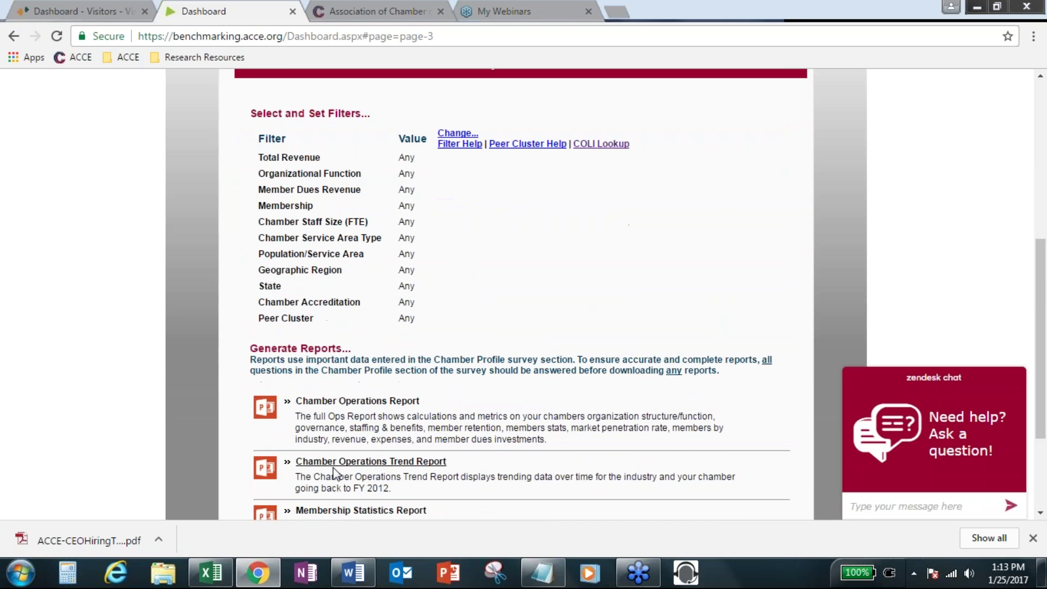
pyautogui.scroll(-3, 516, 295)
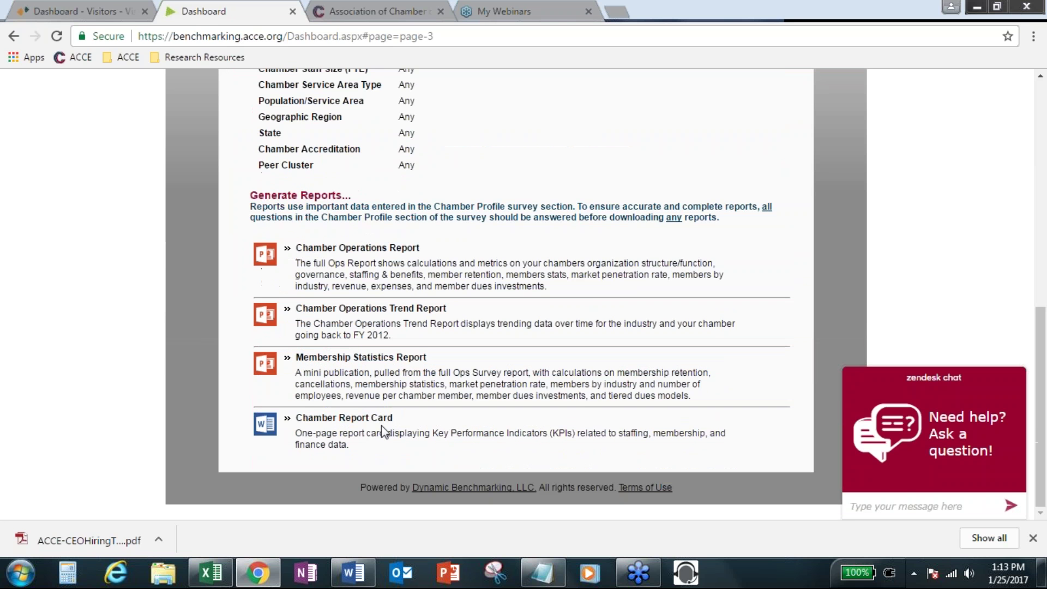
pyautogui.scroll(4, 509, 377)
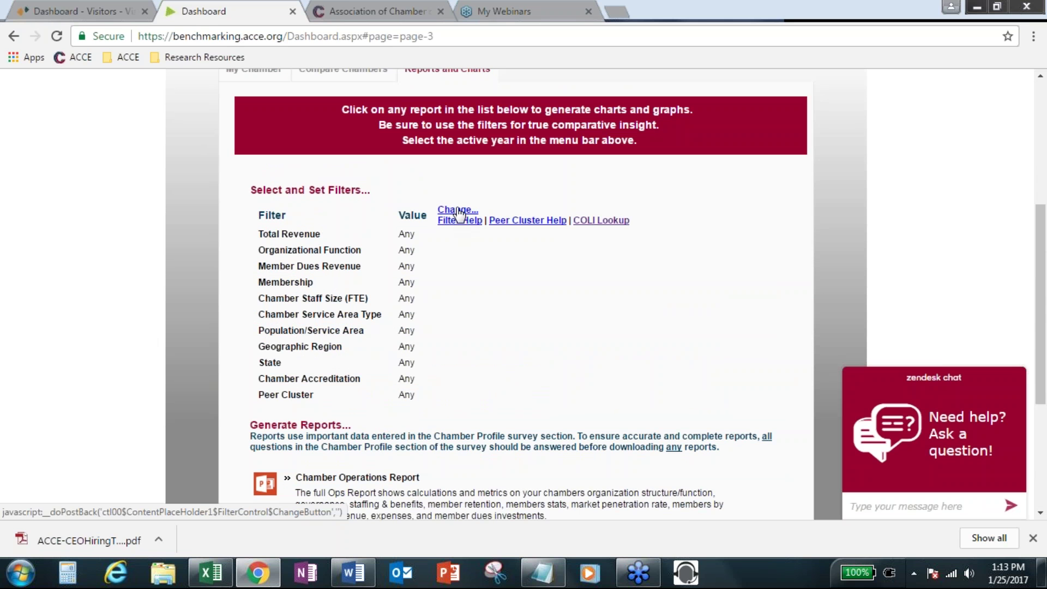
# Set the Peer Cluster filter to Emerging Cities and apply it, leaving 67 comparison accounts.
pyautogui.click(458, 211)
pyautogui.scroll(-1, 597, 406)
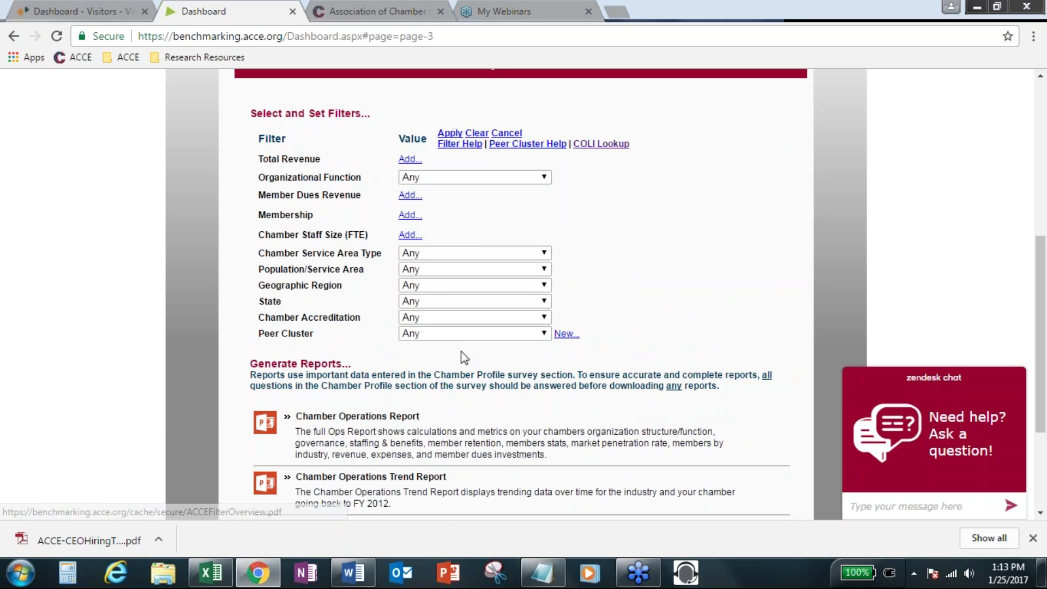
pyautogui.click(456, 333)
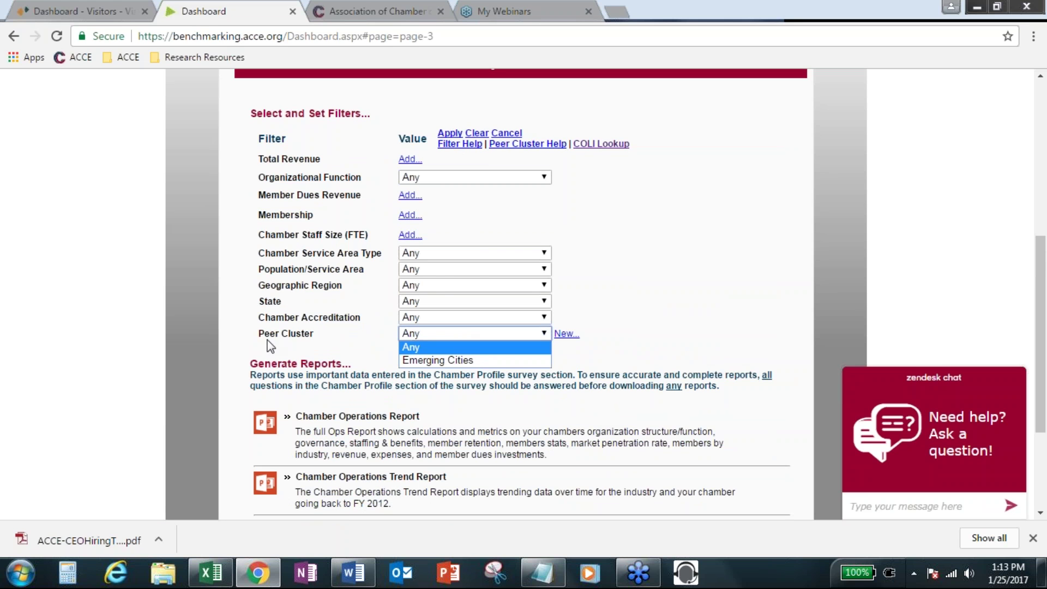
pyautogui.click(421, 359)
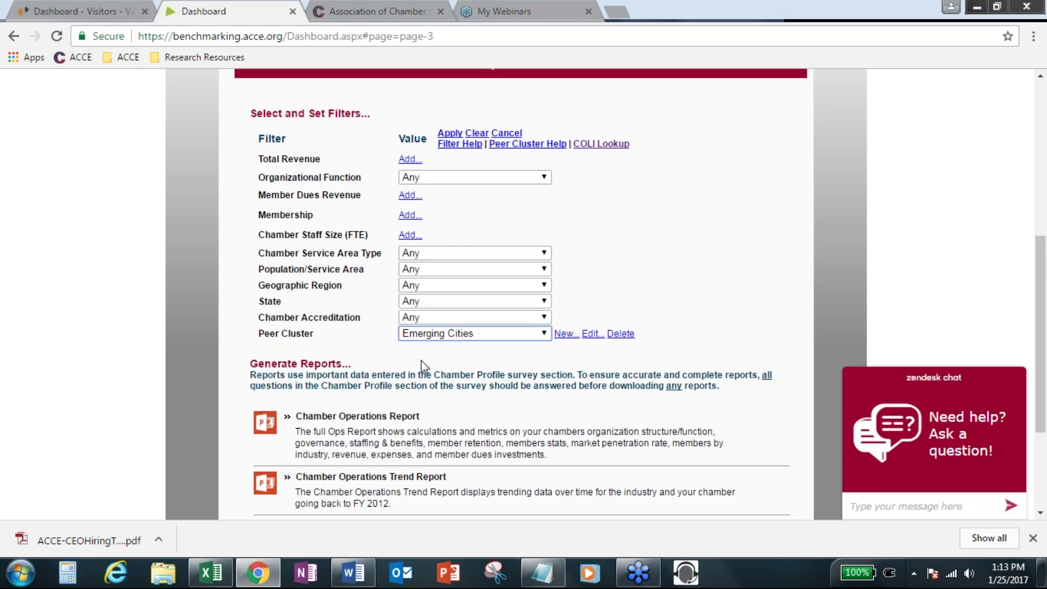
pyautogui.click(450, 133)
pyautogui.scroll(-5, 538, 379)
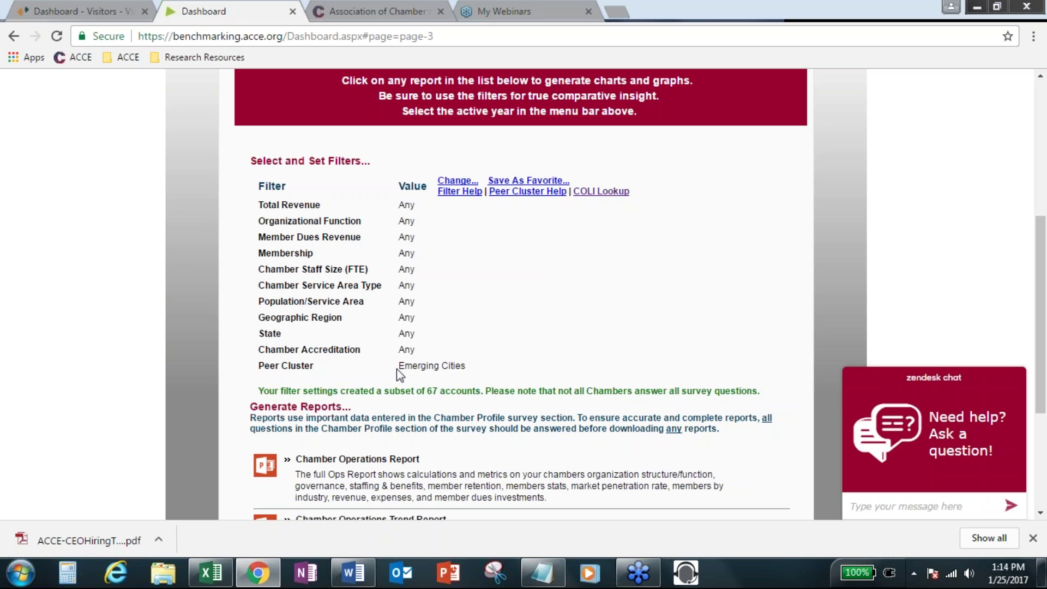
pyautogui.moveTo(396, 368); pyautogui.dragTo(466, 366)
pyautogui.click(457, 180)
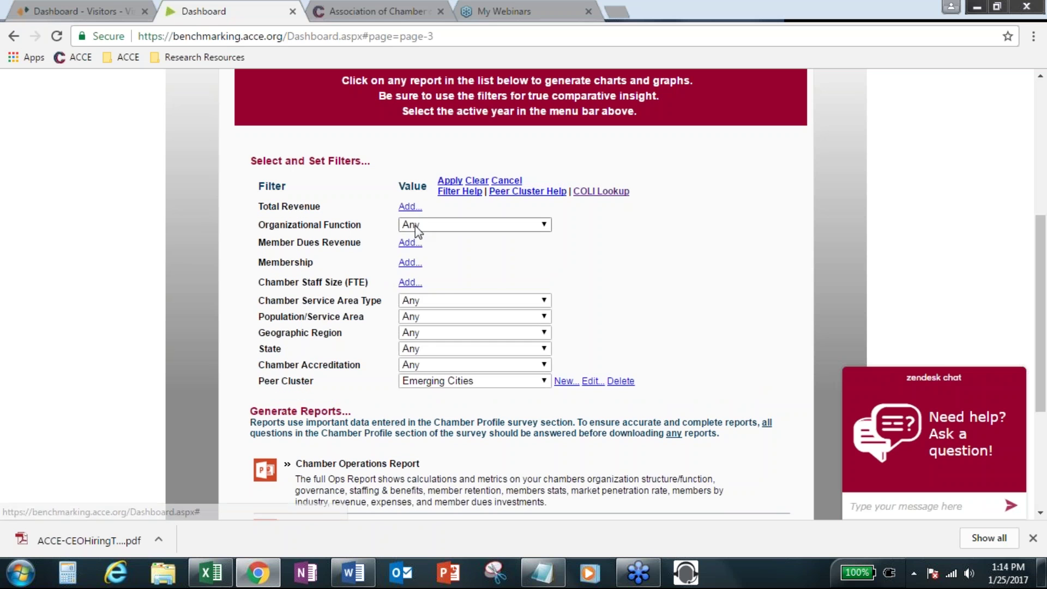
pyautogui.click(424, 224)
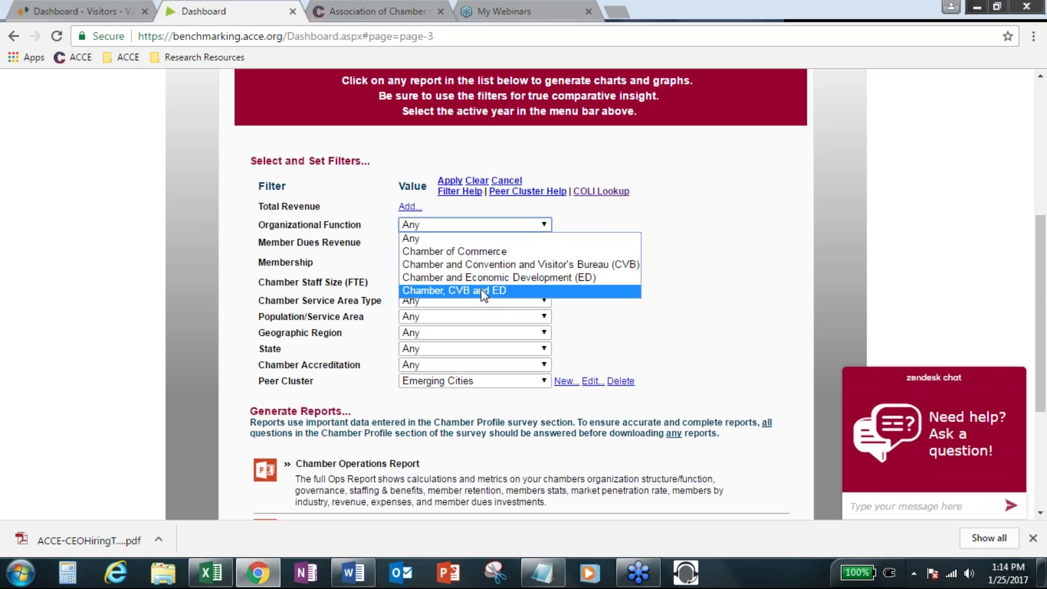
pyautogui.click(674, 227)
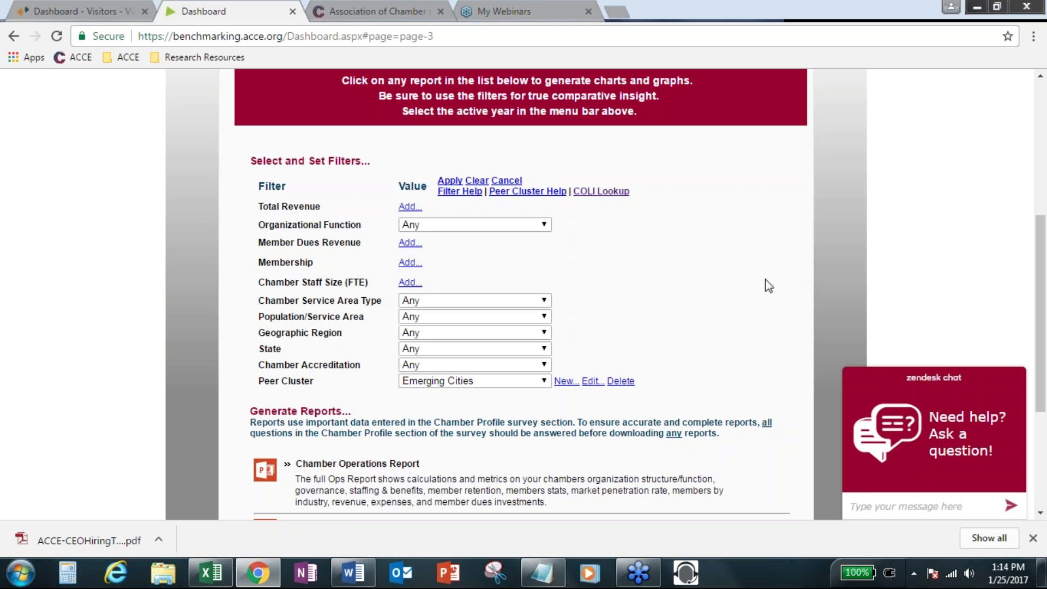
pyautogui.click(457, 182)
pyautogui.scroll(-4, 678, 289)
pyautogui.scroll(-1, 611, 354)
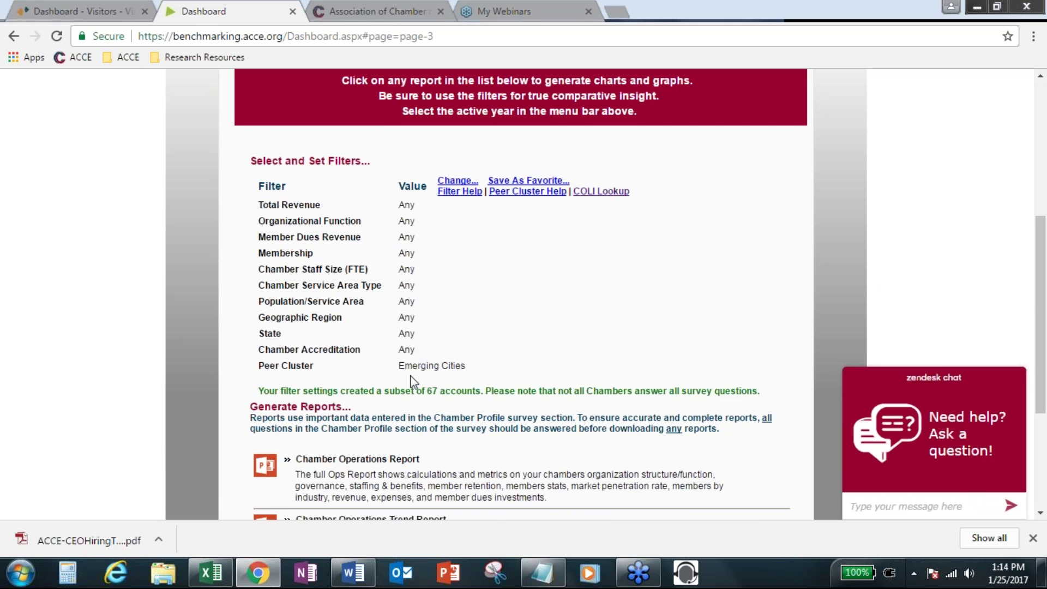
pyautogui.moveTo(427, 391); pyautogui.dragTo(475, 391)
pyautogui.click(467, 391)
pyautogui.moveTo(437, 391); pyautogui.dragTo(434, 392)
# Switch to the ACCE website tab and go to its NETWORKS page.
pyautogui.click(387, 20)
pyautogui.click(676, 155)
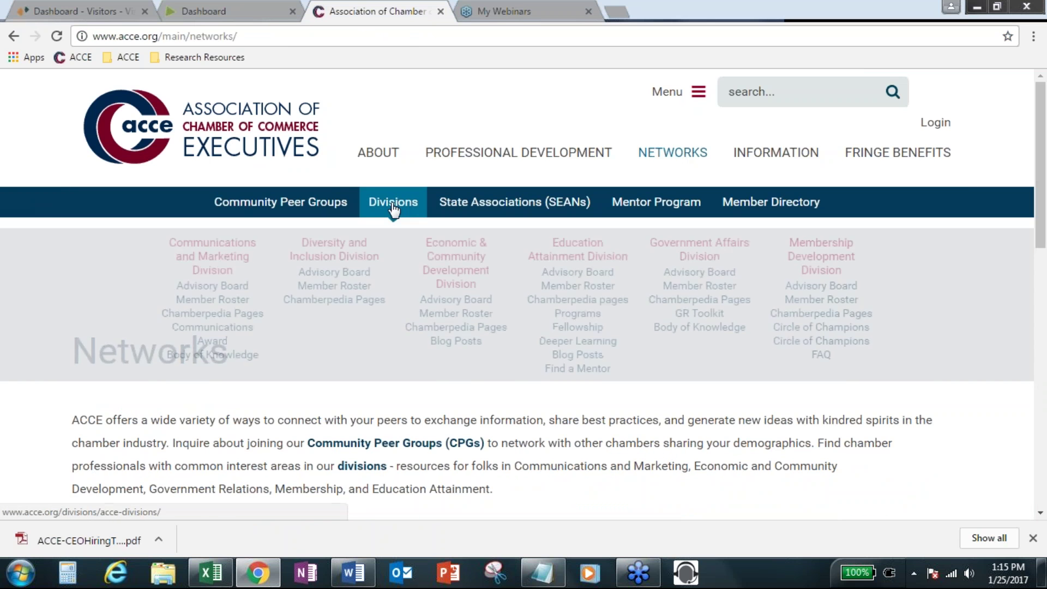
pyautogui.moveTo(321, 215)
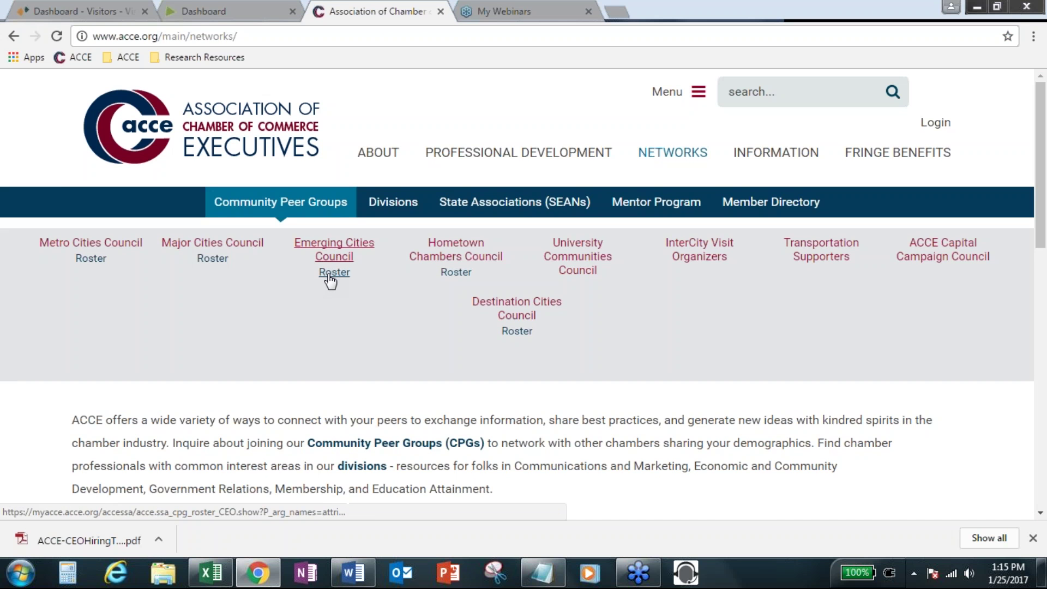
# Back on the benchmarking tab, download the Chamber Operations Report as a .ppt file.
pyautogui.click(244, 15)
pyautogui.scroll(-2, 552, 304)
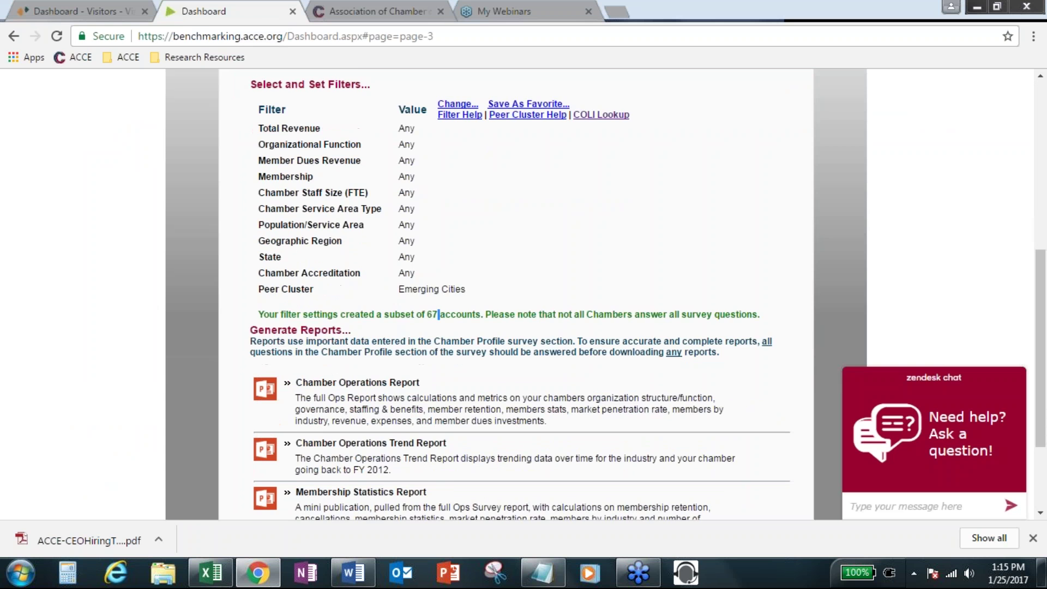
pyautogui.scroll(-3, 471, 293)
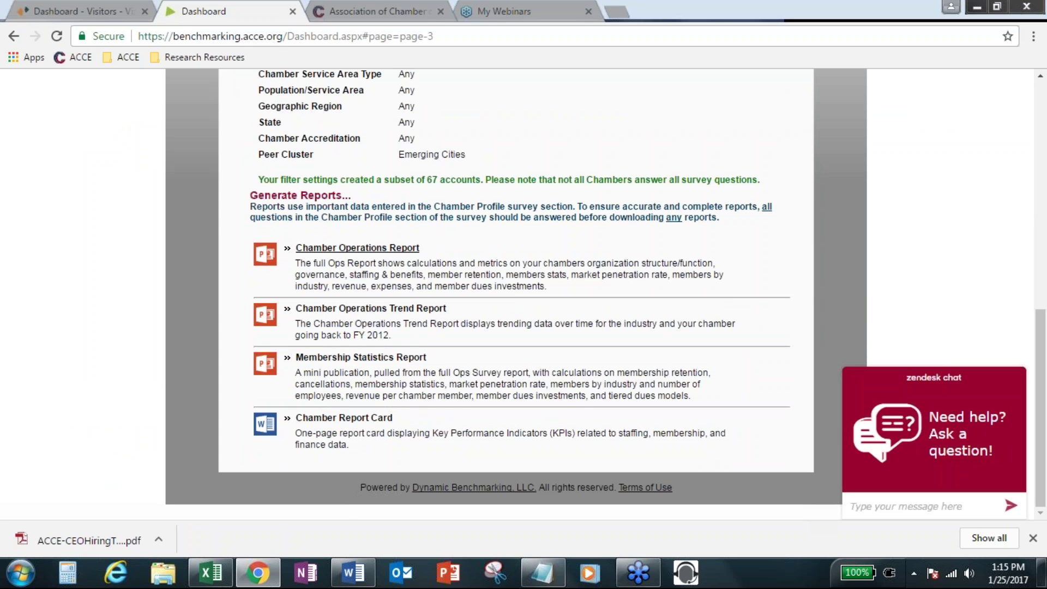
pyautogui.click(408, 249)
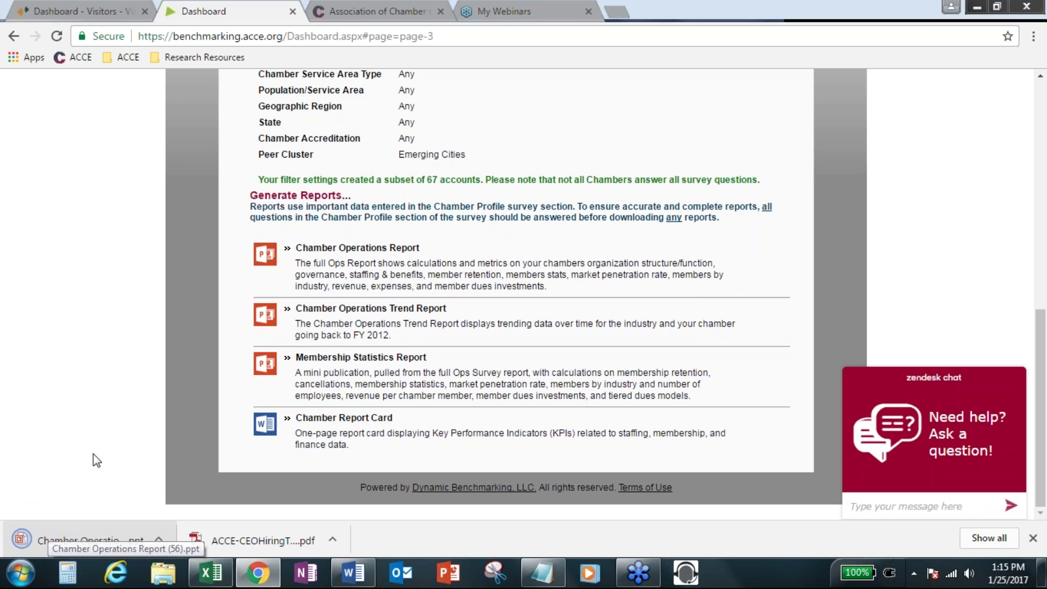
# Open the downloaded report, enable editing, maximize PowerPoint, and view the slide 5 governance chart.
pyautogui.click(73, 531)
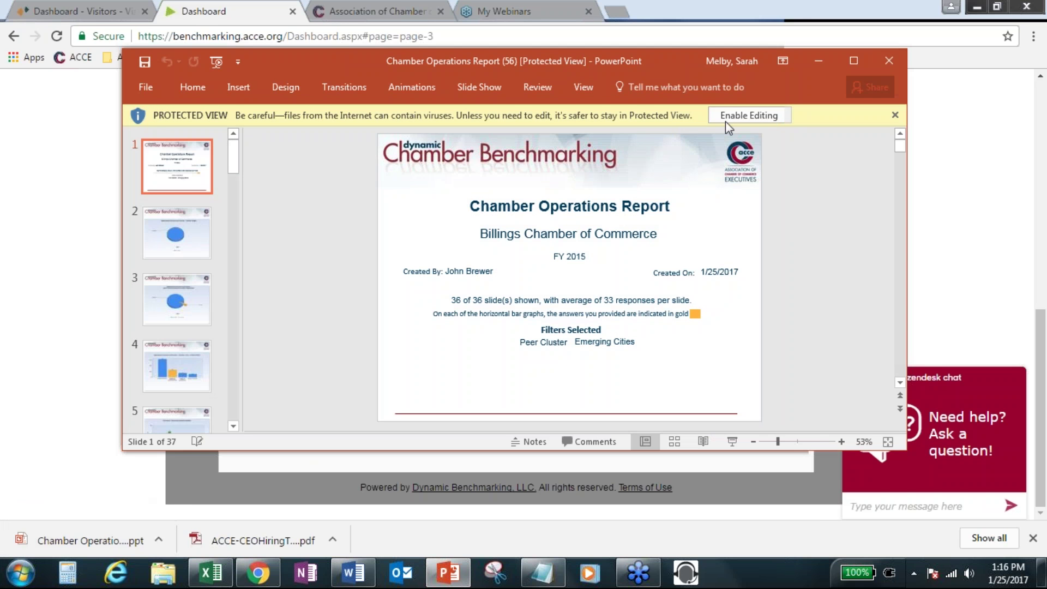
pyautogui.click(747, 117)
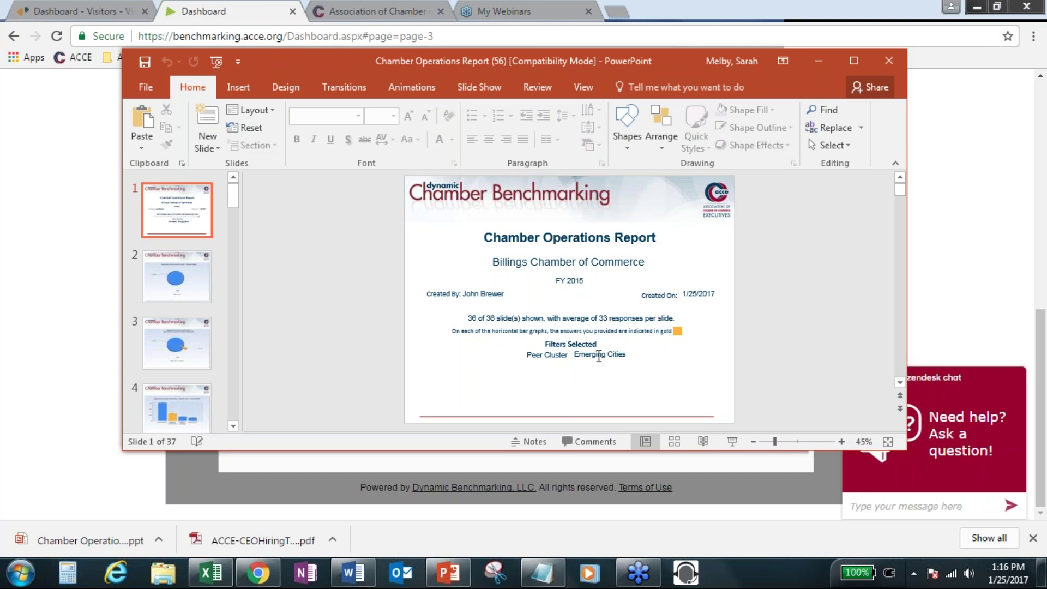
pyautogui.moveTo(238, 201); pyautogui.dragTo(241, 225)
pyautogui.click(186, 234)
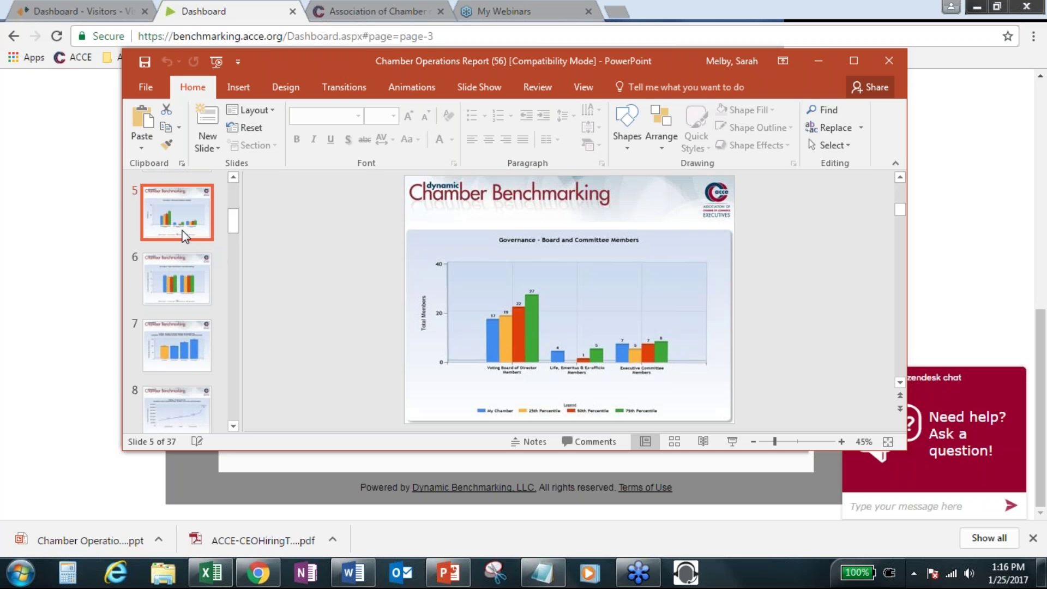
pyautogui.moveTo(665, 63); pyautogui.dragTo(550, 71)
pyautogui.click(742, 73)
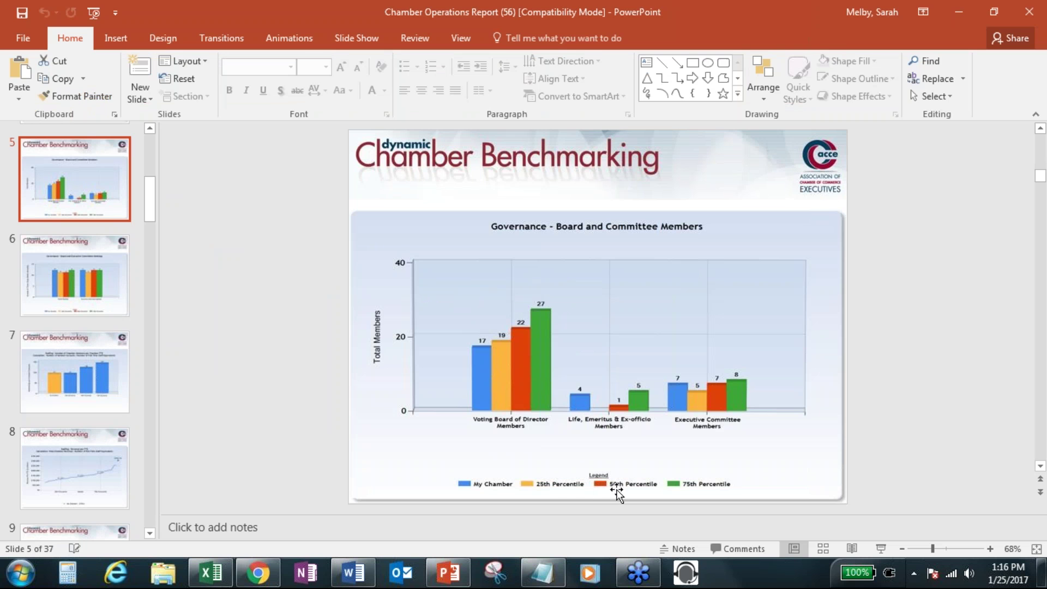
# Page from the Revenue per FTE chart through Staff Turnover Rate to Employee Tenure.
pyautogui.click(76, 450)
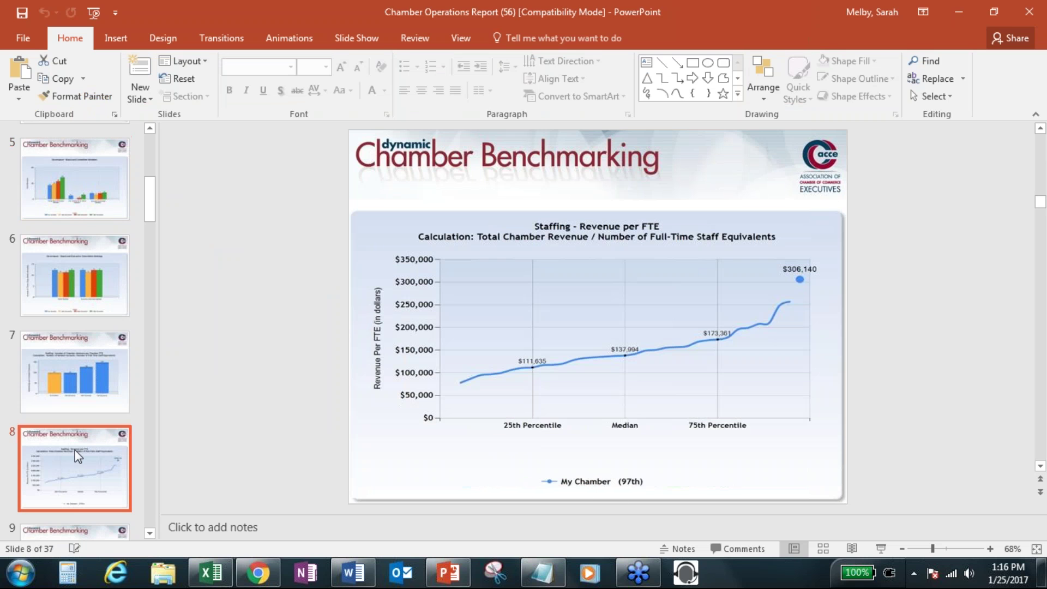
pyautogui.press('Down')
pyautogui.press('Down')
pyautogui.press('Down')
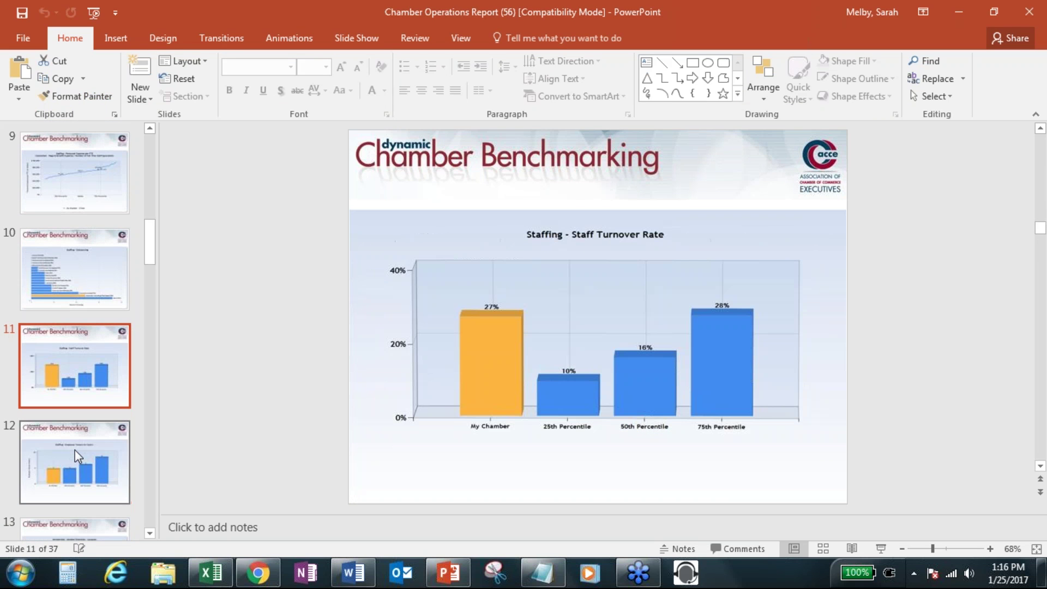
pyautogui.press('Down')
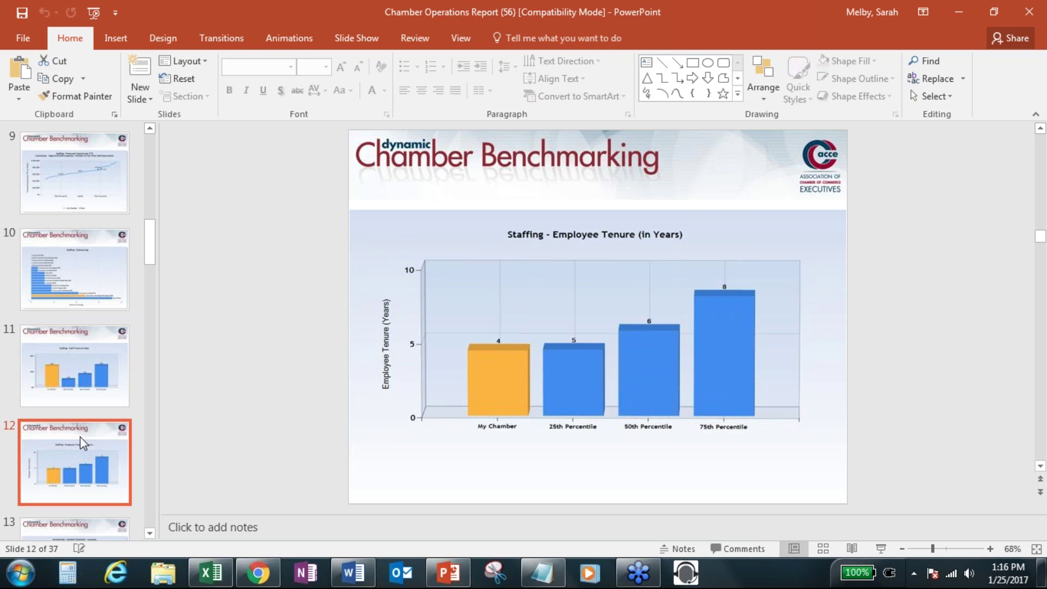
# Minimize the Operations Report and open the downloaded Chamber Operations Trend Report .ppt.
pyautogui.doubleClick(767, 7)
pyautogui.click(800, 85)
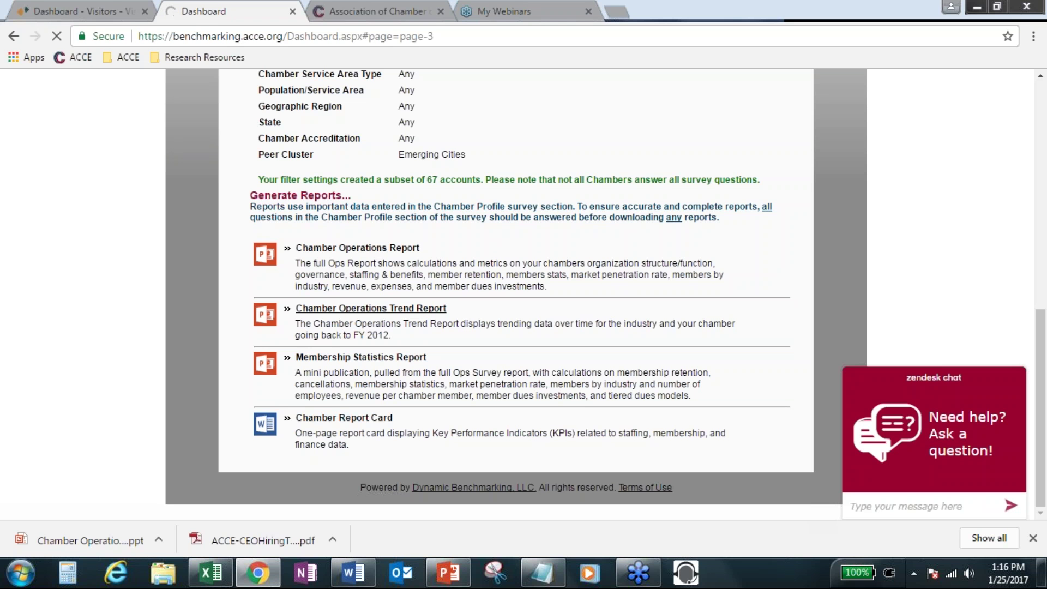
pyautogui.click(90, 539)
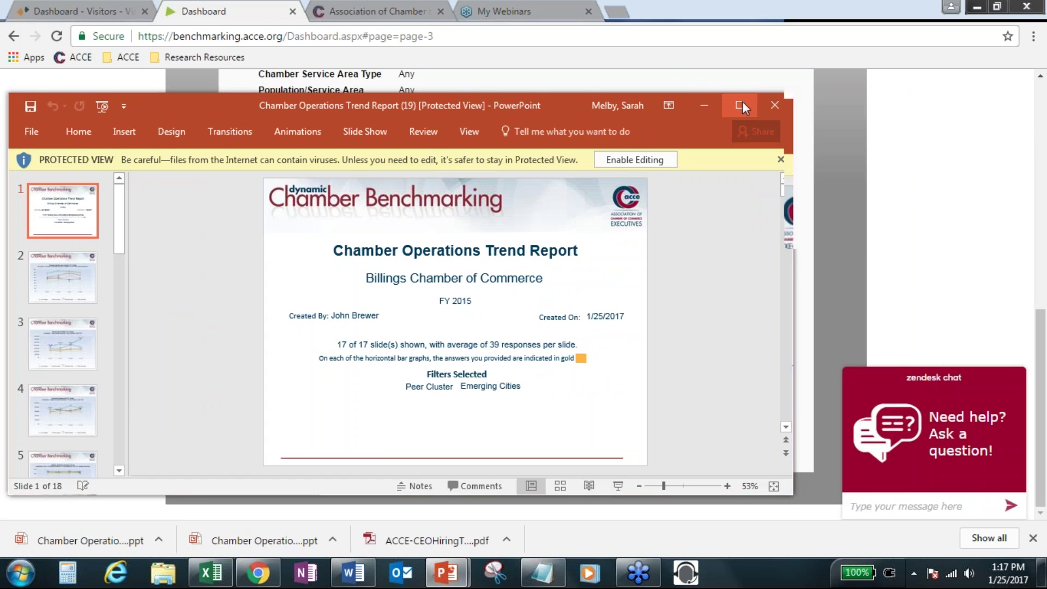
# Maximize and enable editing on the Trend Report, then view slides 2 and 3.
pyautogui.click(739, 106)
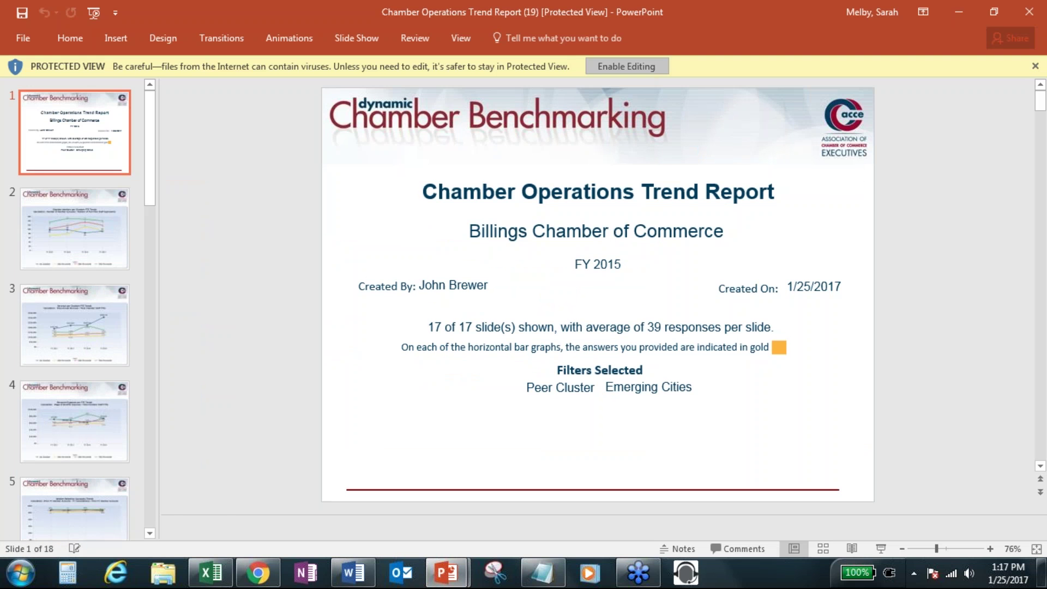
pyautogui.click(626, 66)
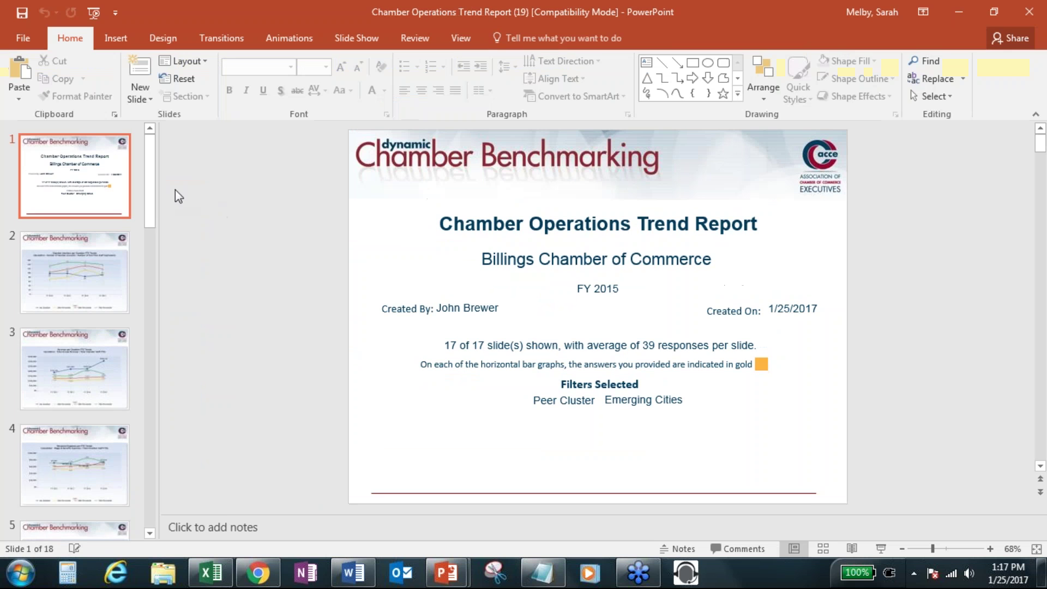
pyautogui.moveTo(155, 199); pyautogui.dragTo(117, 209)
pyautogui.click(86, 264)
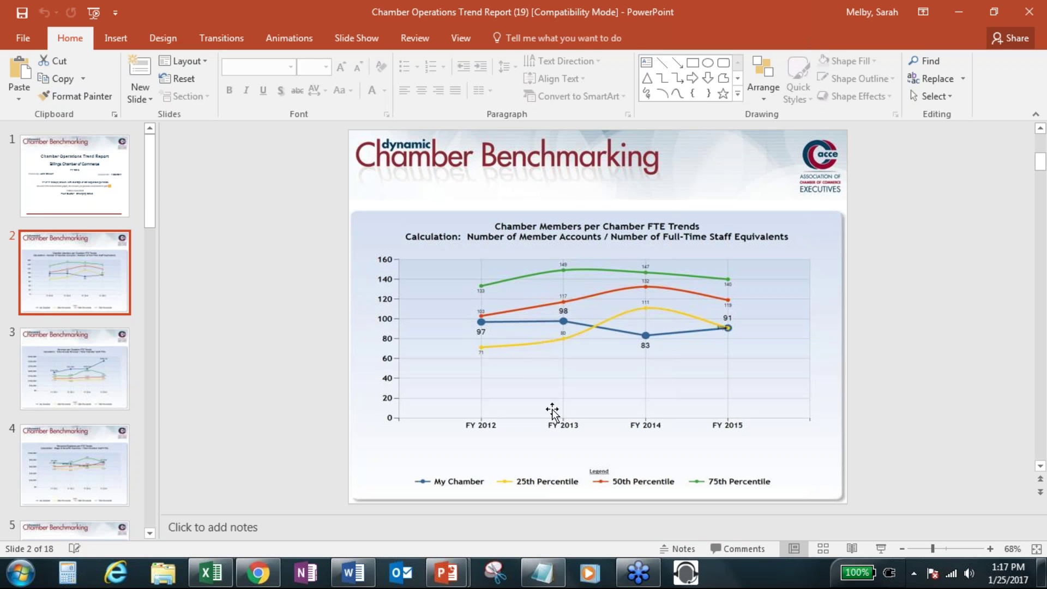
pyautogui.click(54, 377)
pyautogui.click(71, 273)
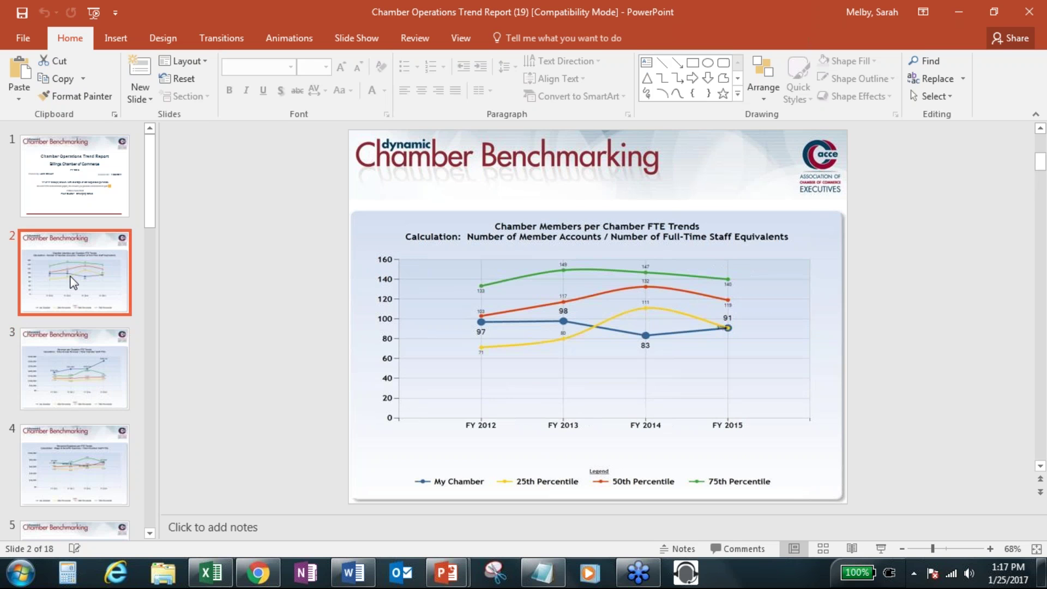
# Step from Revenue per Chamber FTE Trends through the member retention slides to Current Membership.
pyautogui.click(55, 350)
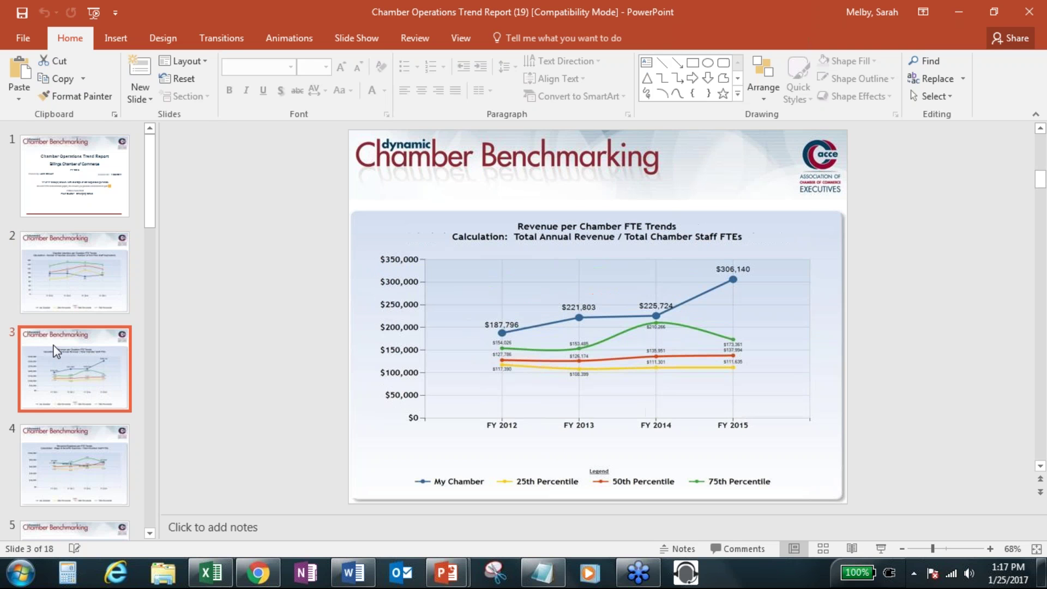
pyautogui.press('Down')
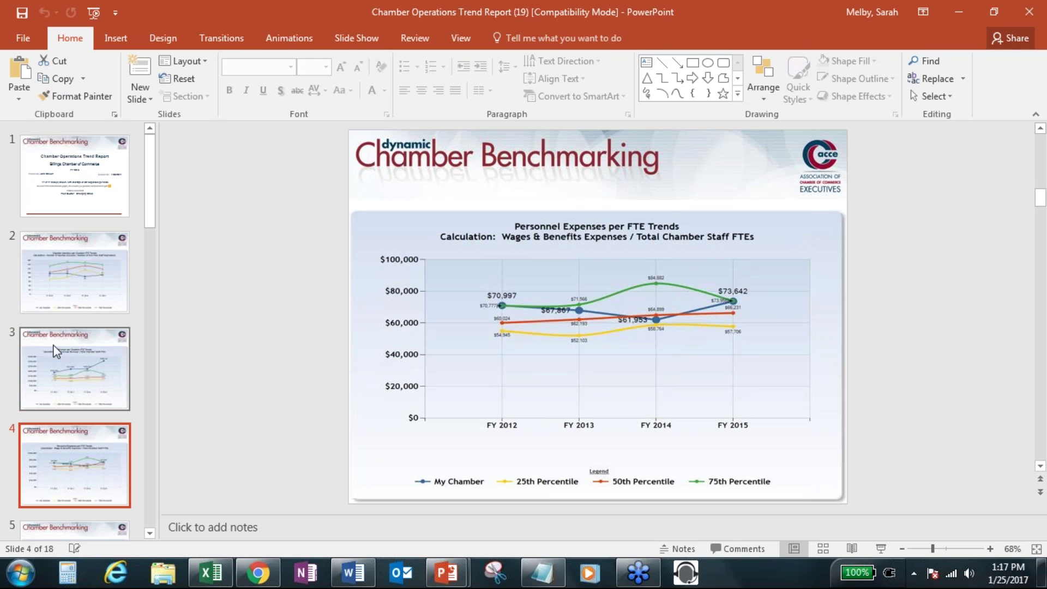
pyautogui.press('Down')
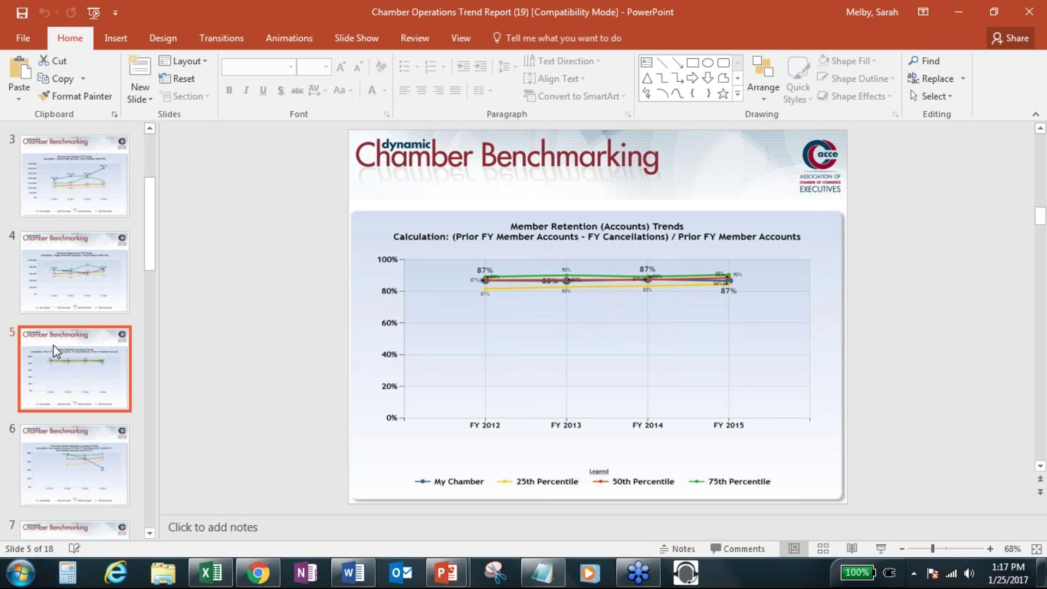
pyautogui.press('Down')
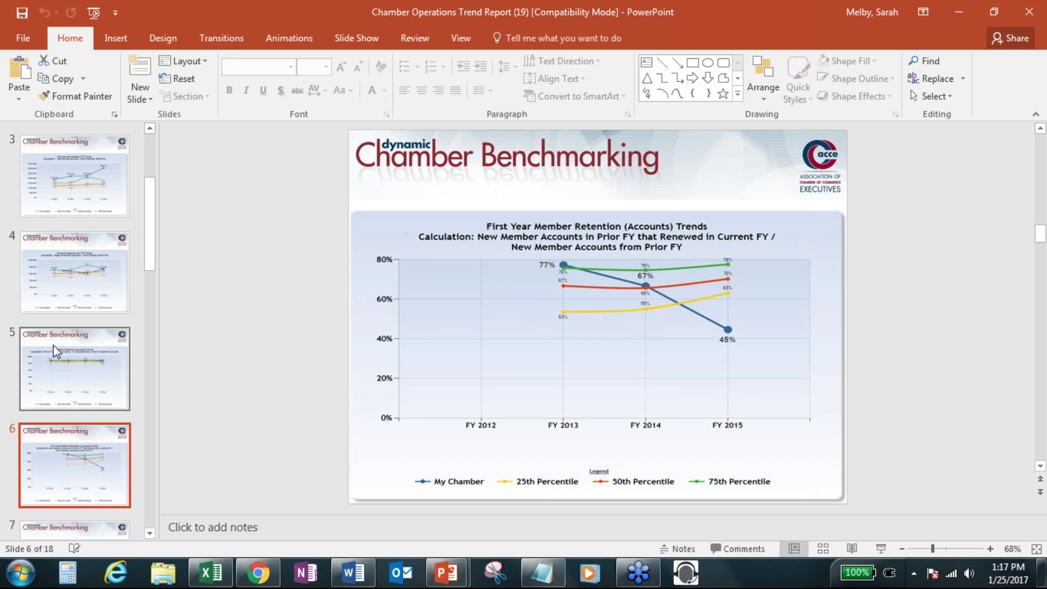
pyautogui.press('Down')
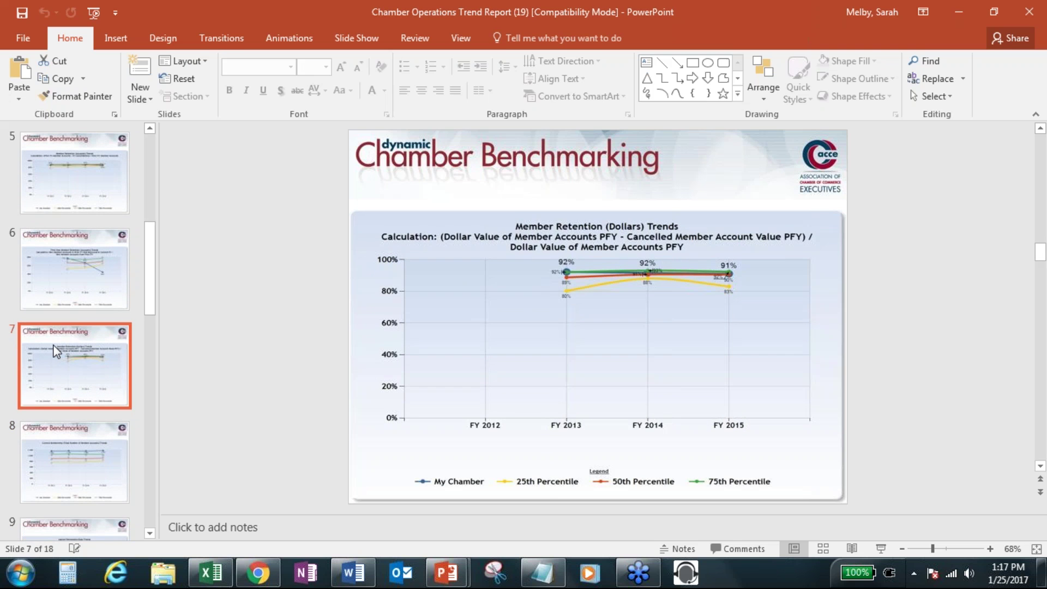
pyautogui.press('Down')
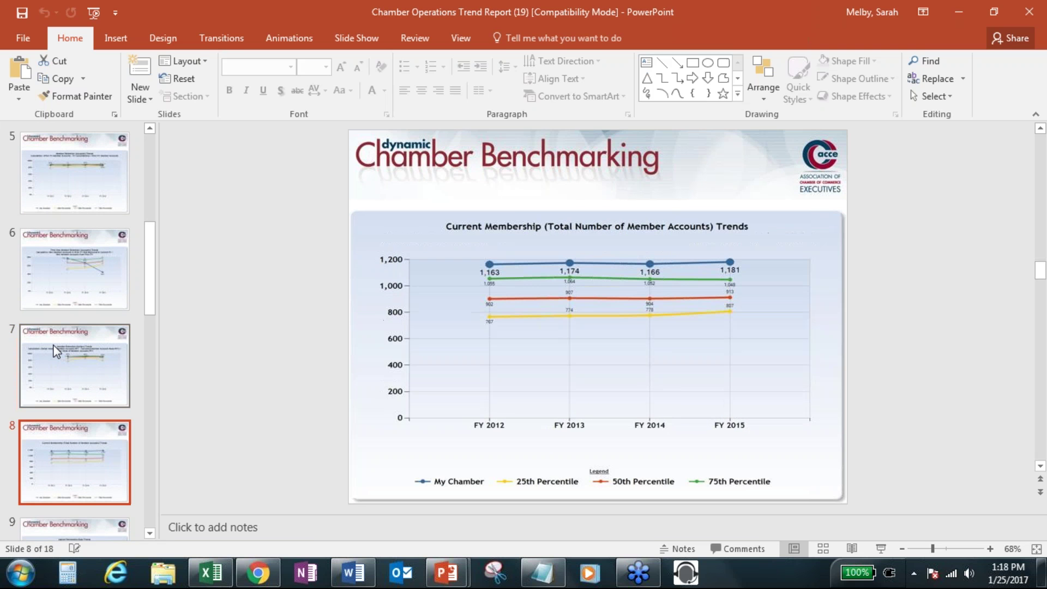
# Continue from Market Penetration Rate Trends to Total Annual Expense per Chamber Member on slide 15.
pyautogui.press('Down')
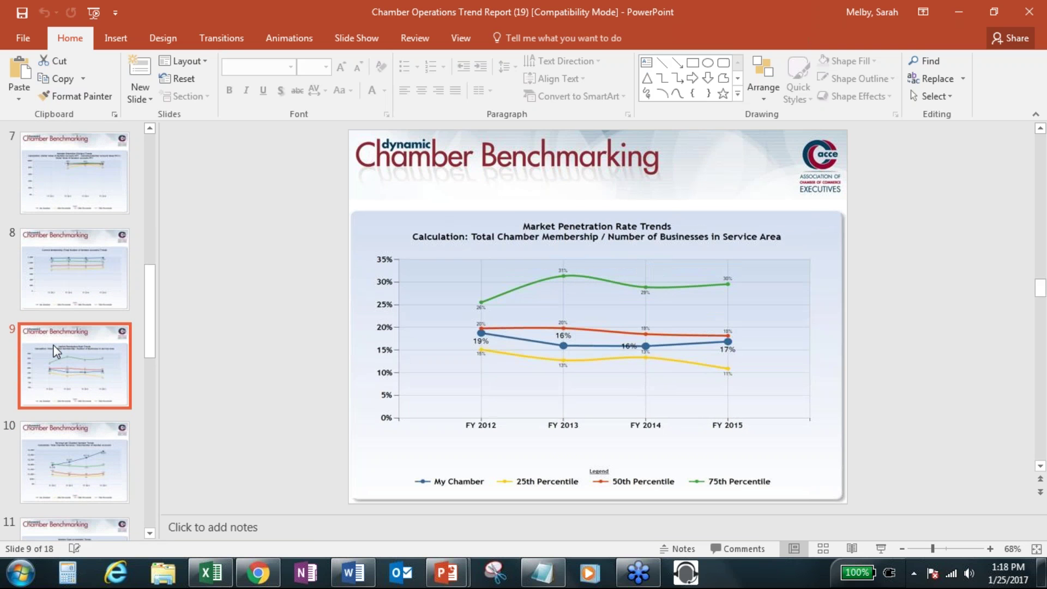
pyautogui.press('Down')
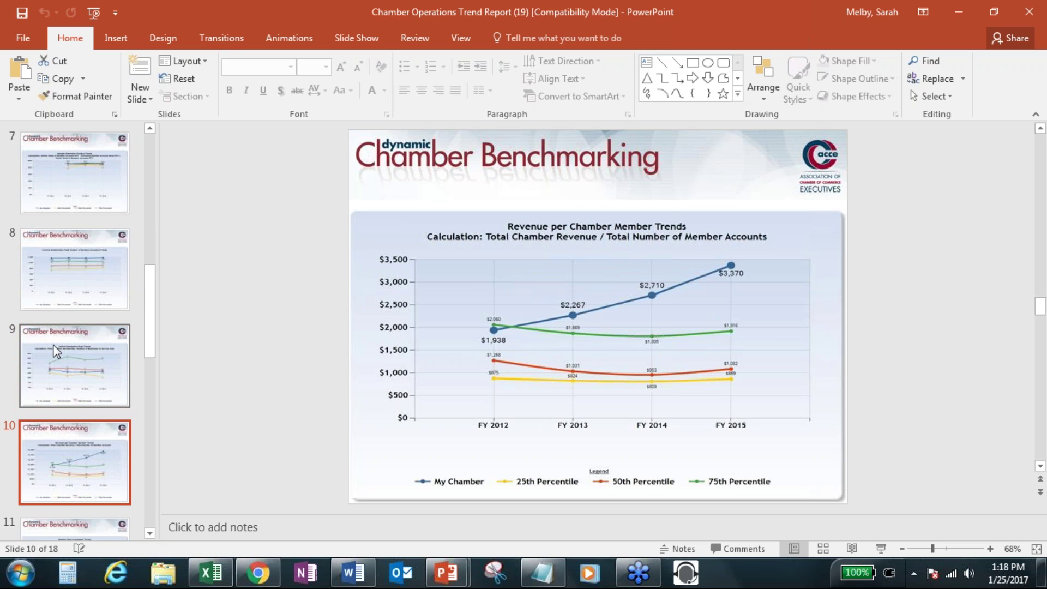
pyautogui.press('Down')
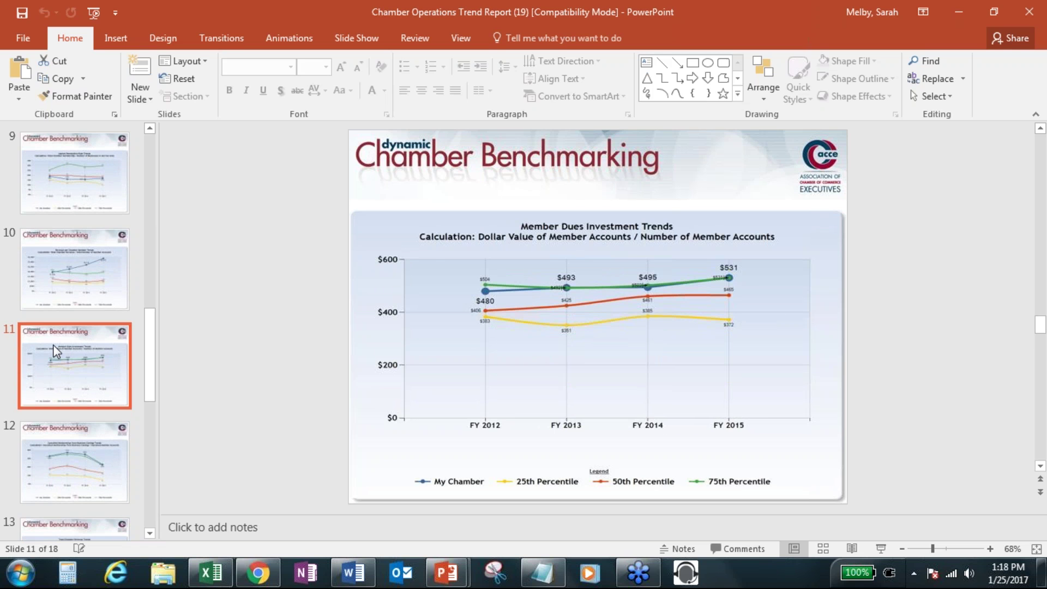
pyautogui.press('Down')
pyautogui.press('Down')
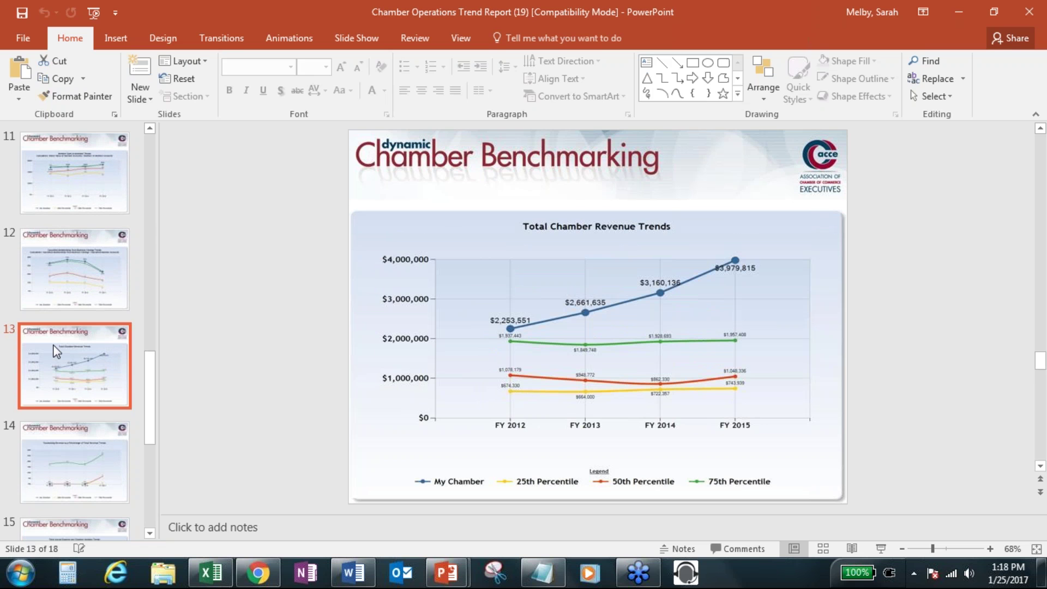
pyautogui.press('Down')
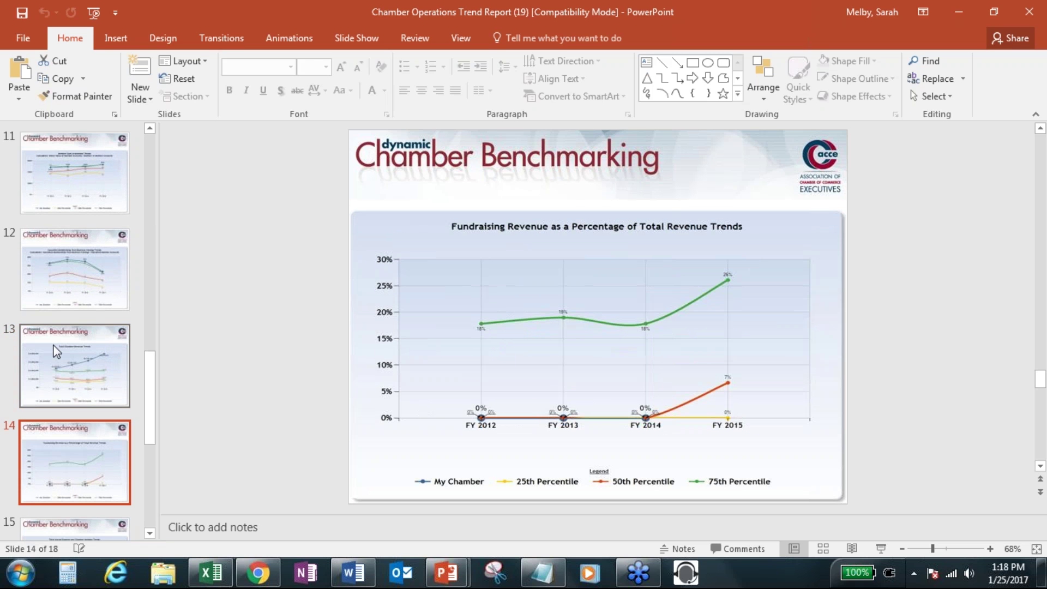
pyautogui.press('Down')
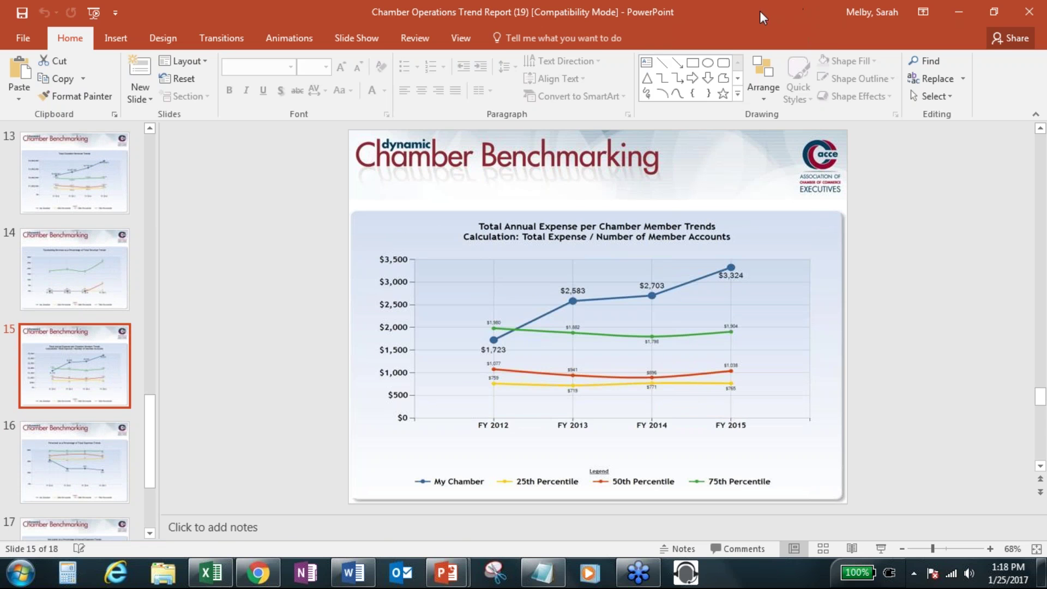
pyautogui.doubleClick(616, 12)
# Set PowerPoint aside, download the Chamber Report Card as a .docx and open it.
pyautogui.click(755, 81)
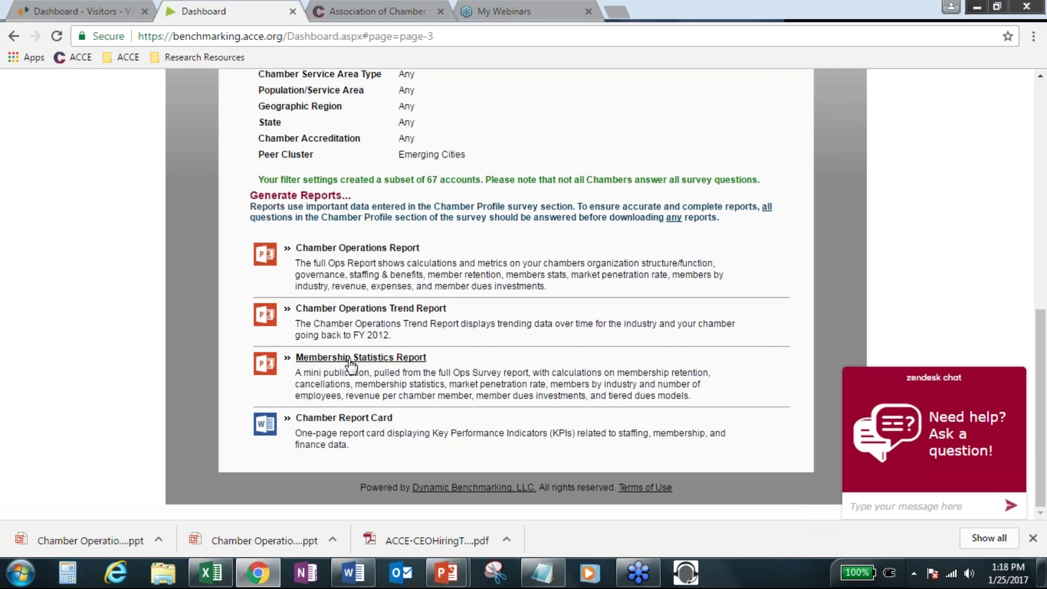
pyautogui.click(329, 421)
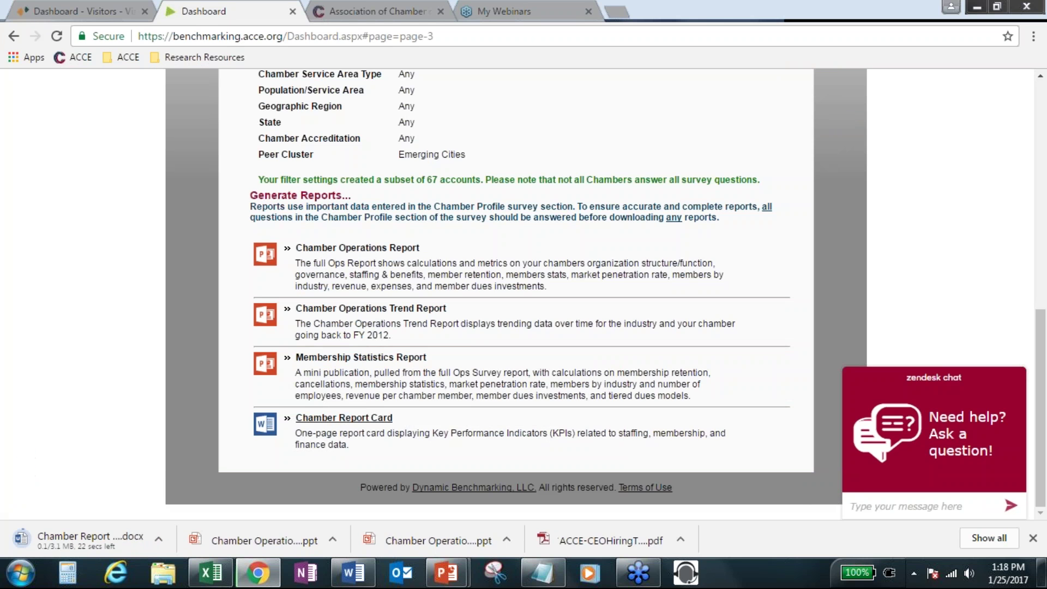
pyautogui.click(45, 539)
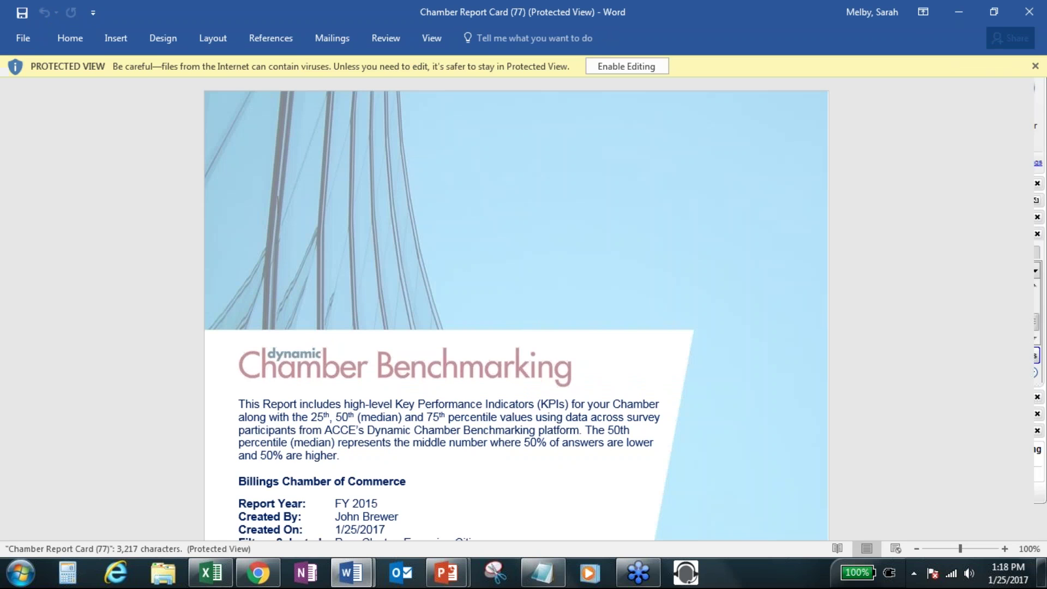
# Enable editing on the report card and read its KPI staffing, membership and finance figures against peer percentiles.
pyautogui.click(613, 66)
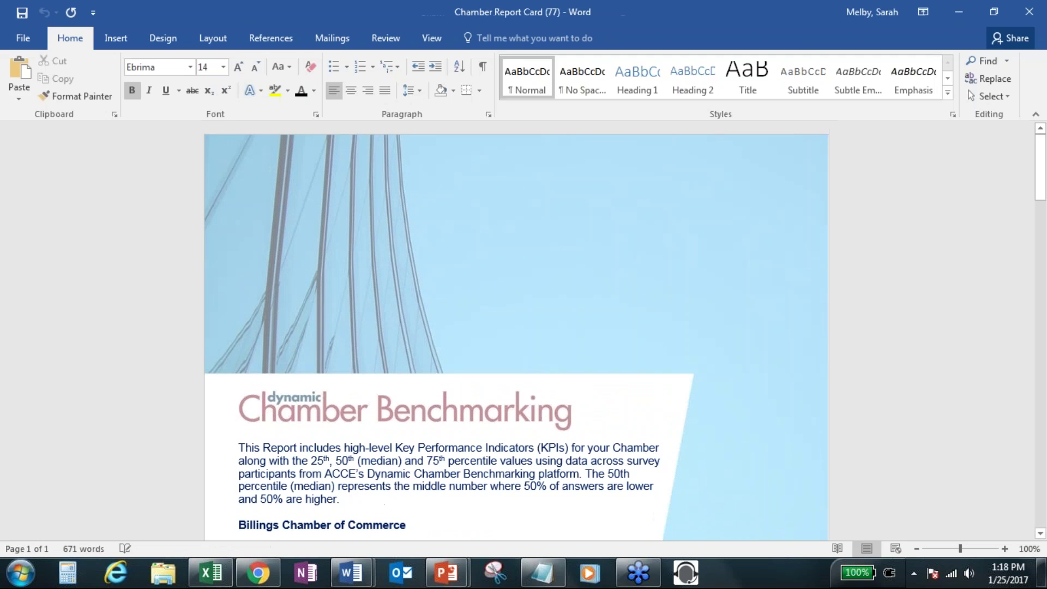
pyautogui.scroll(-5, 685, 327)
pyautogui.scroll(-7, 516, 331)
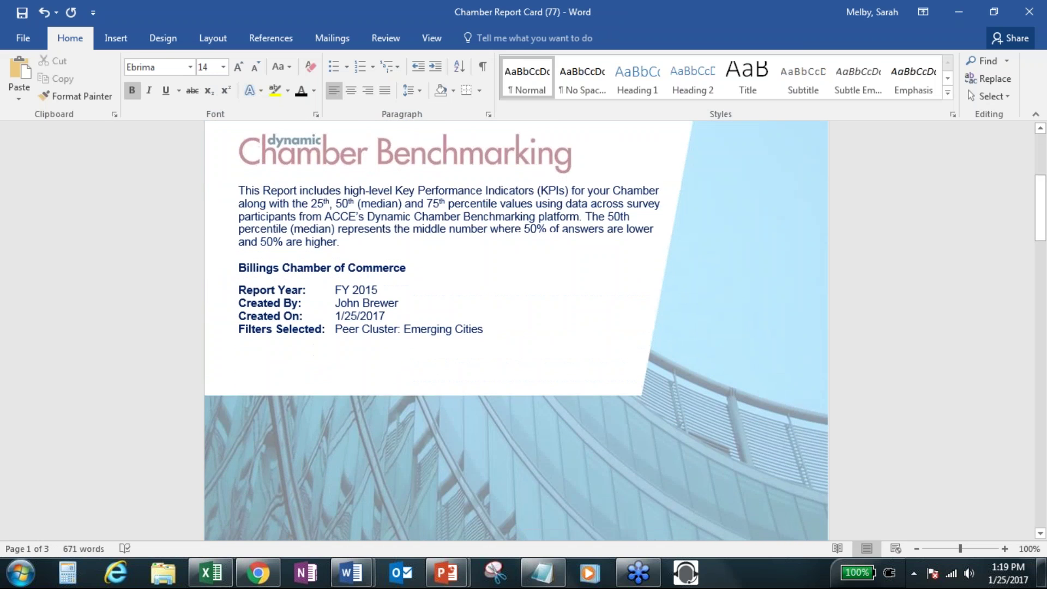
pyautogui.scroll(-15, 515, 331)
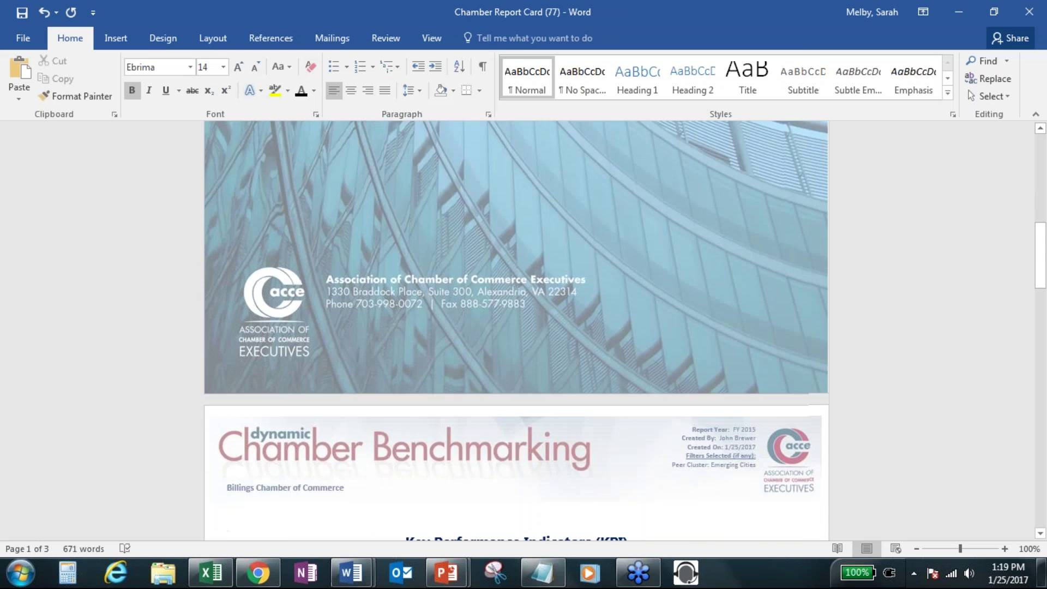
pyautogui.scroll(-4, 516, 330)
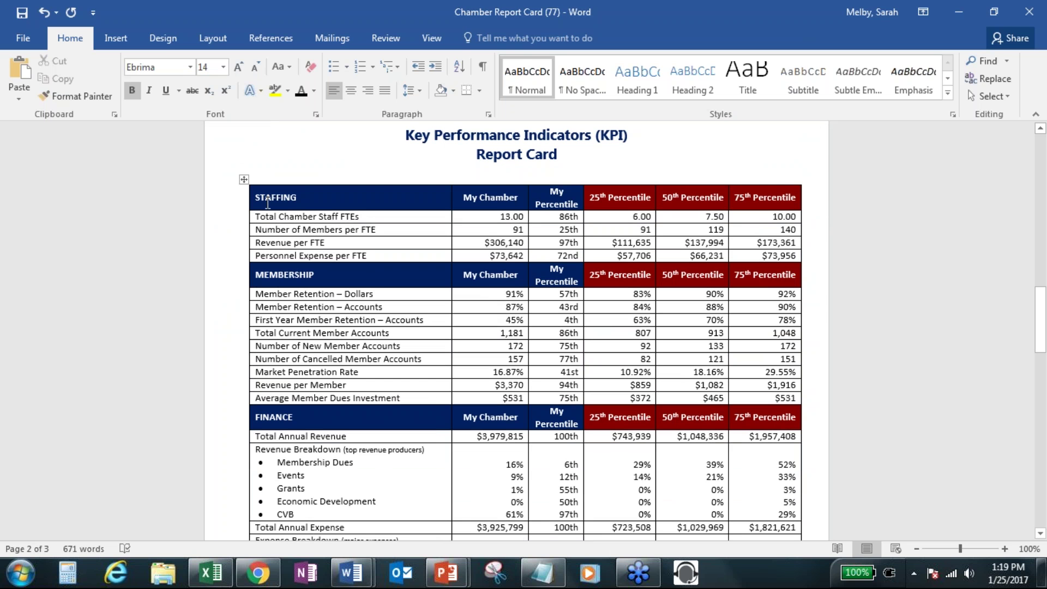
pyautogui.scroll(-1, 191, 385)
pyautogui.scroll(-6, 191, 386)
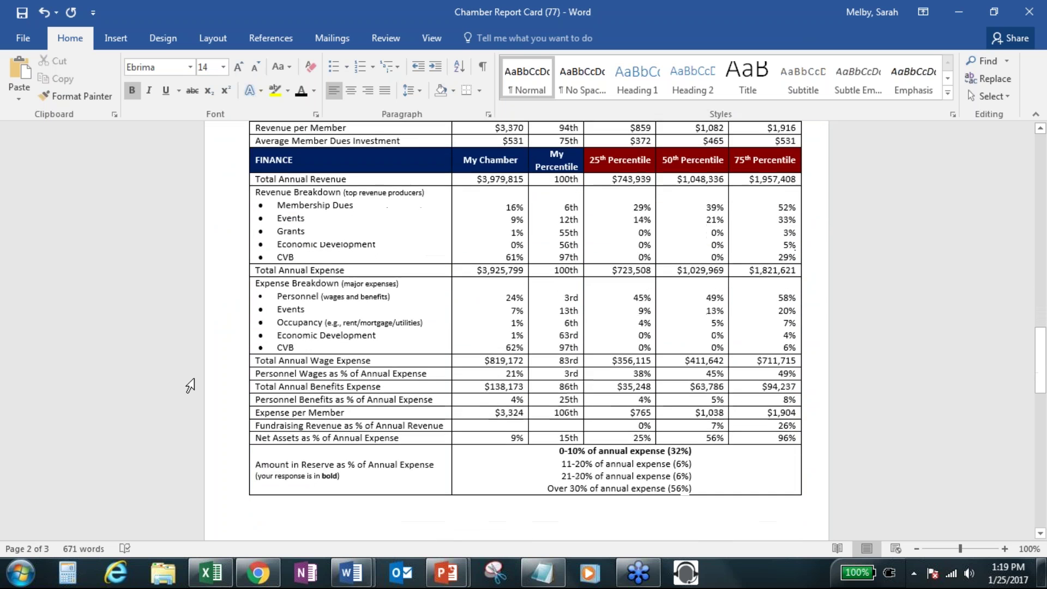
pyautogui.scroll(6, 190, 386)
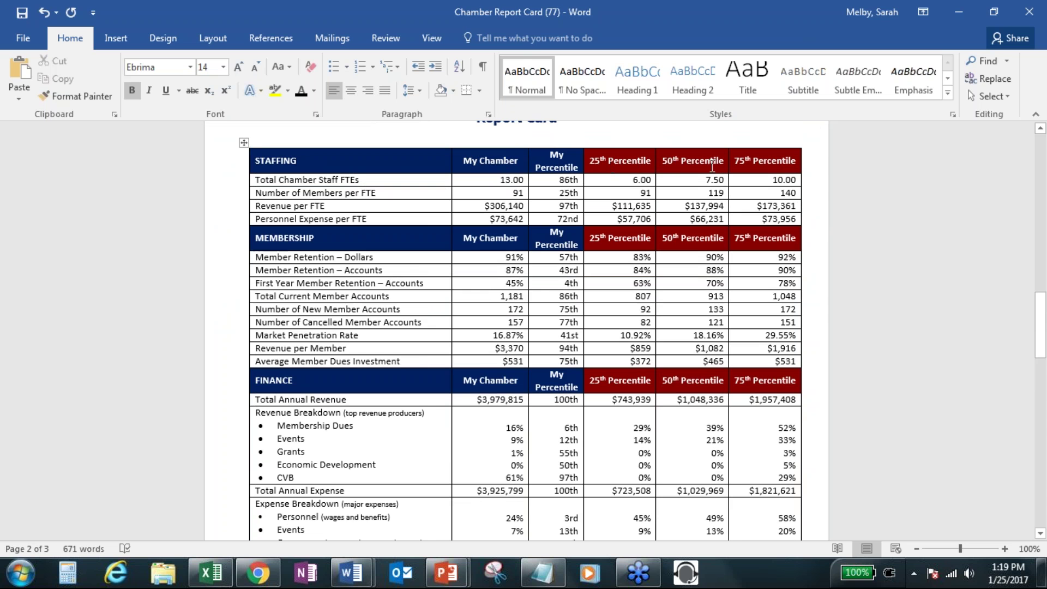
pyautogui.scroll(3, 747, 165)
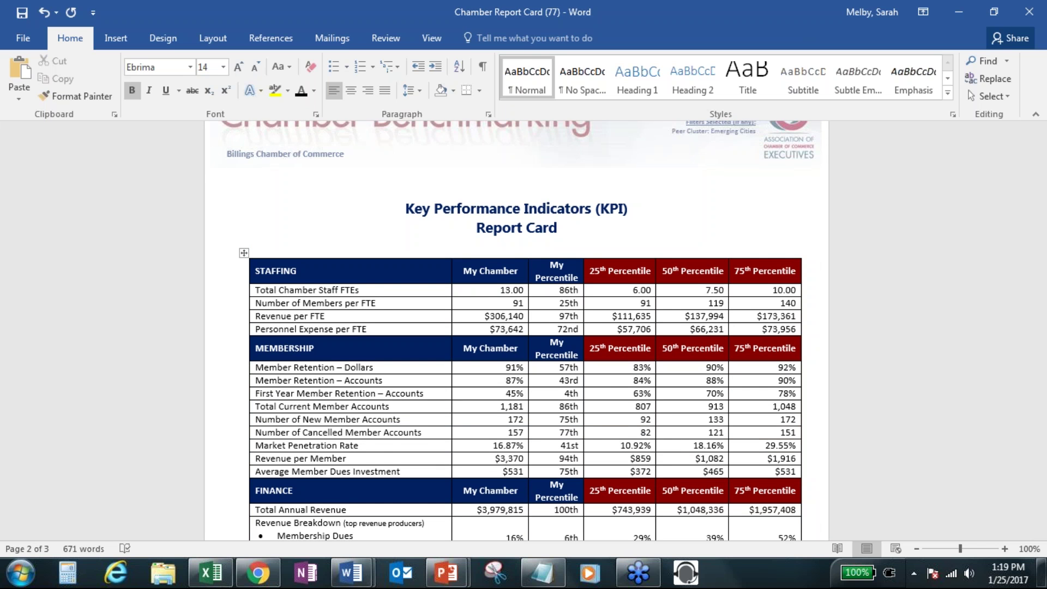
pyautogui.scroll(-2, 786, 218)
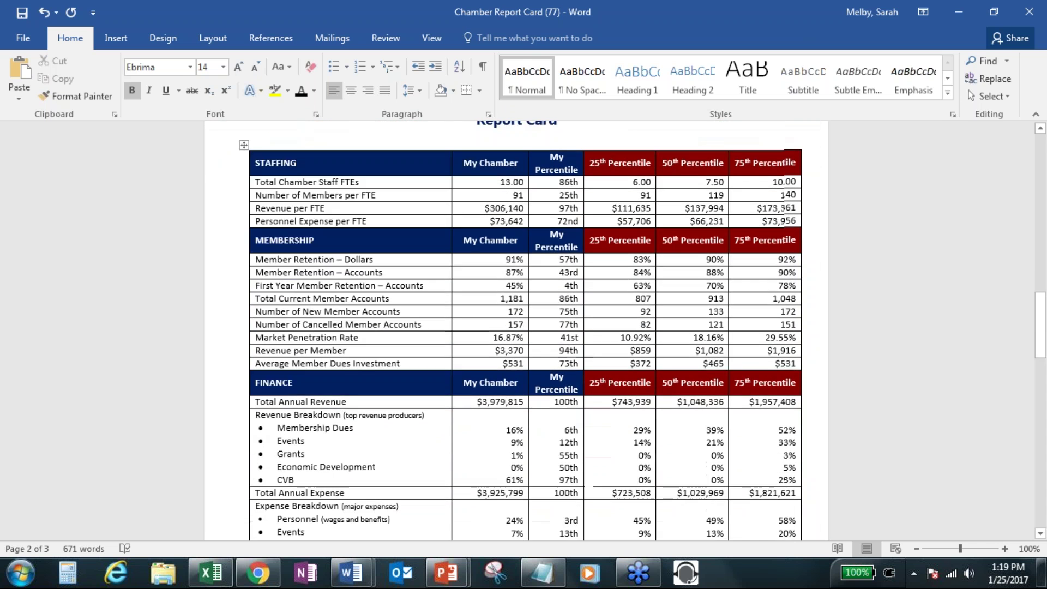
pyautogui.scroll(-1, 523, 330)
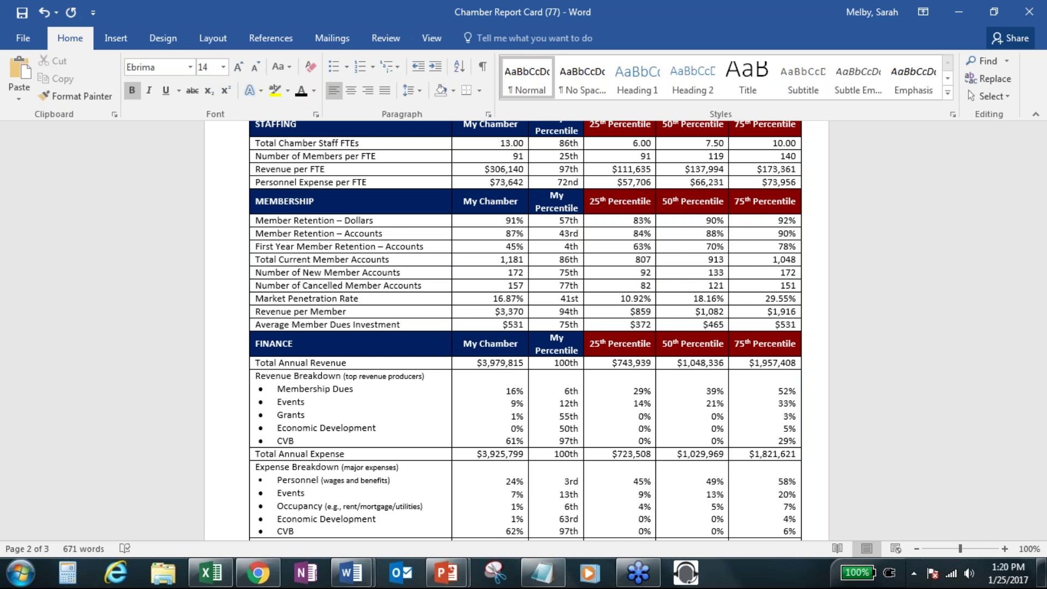
pyautogui.scroll(-5, 524, 327)
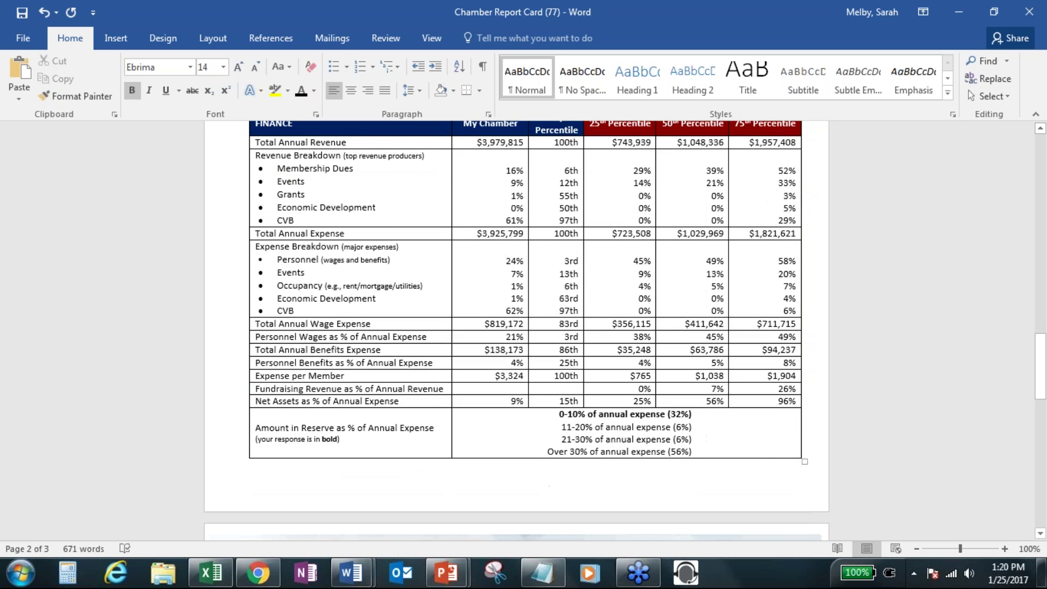
pyautogui.scroll(-3, 525, 327)
pyautogui.scroll(20, 518, 218)
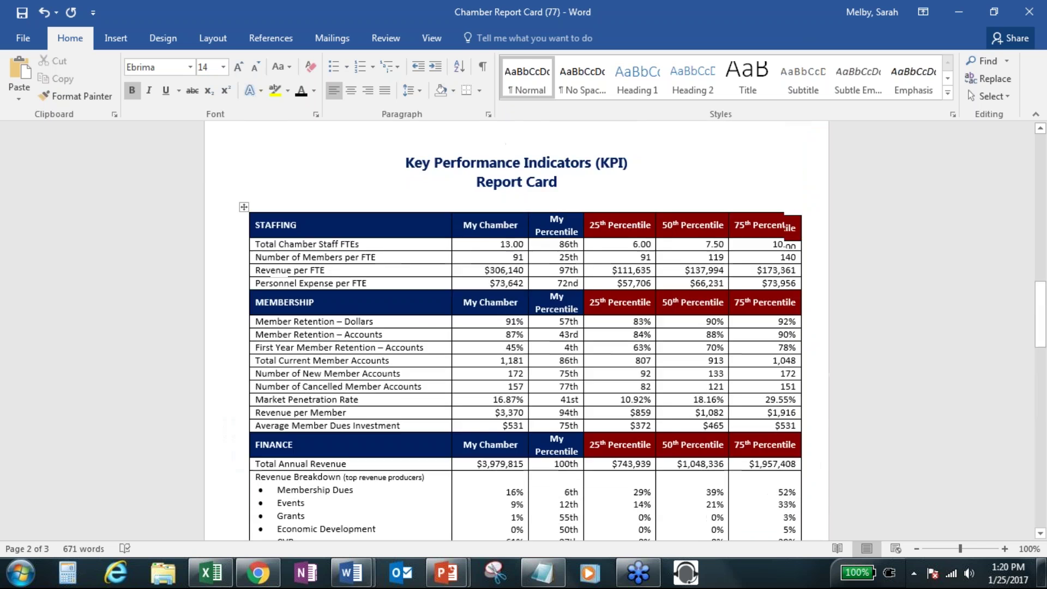
# Shrink and minimize the Chamber Report Card window to reveal the Emerging Cities Roundtable Call agenda.
pyautogui.doubleClick(744, 14)
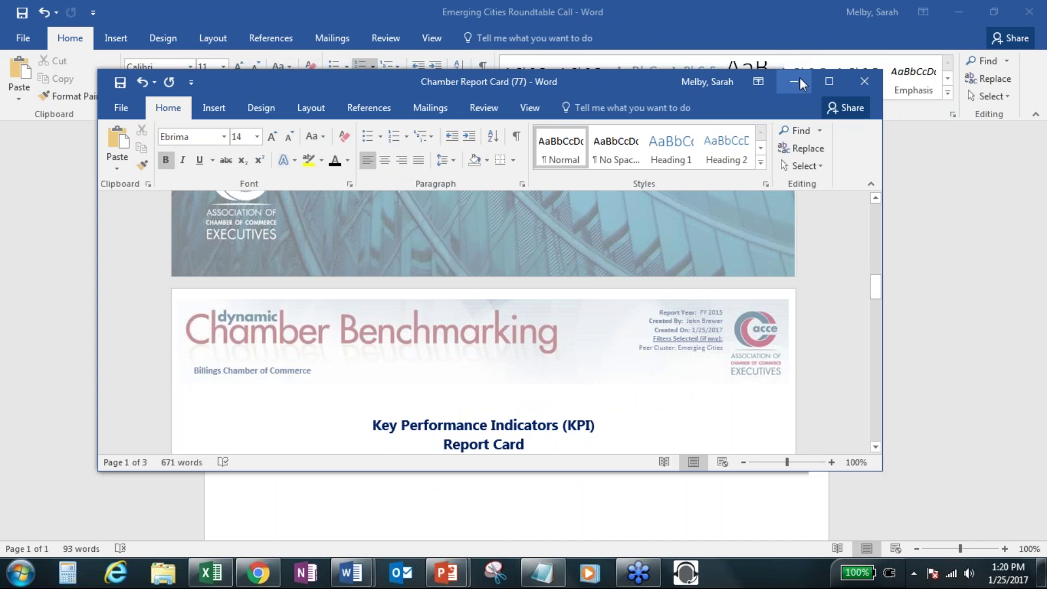
pyautogui.click(793, 81)
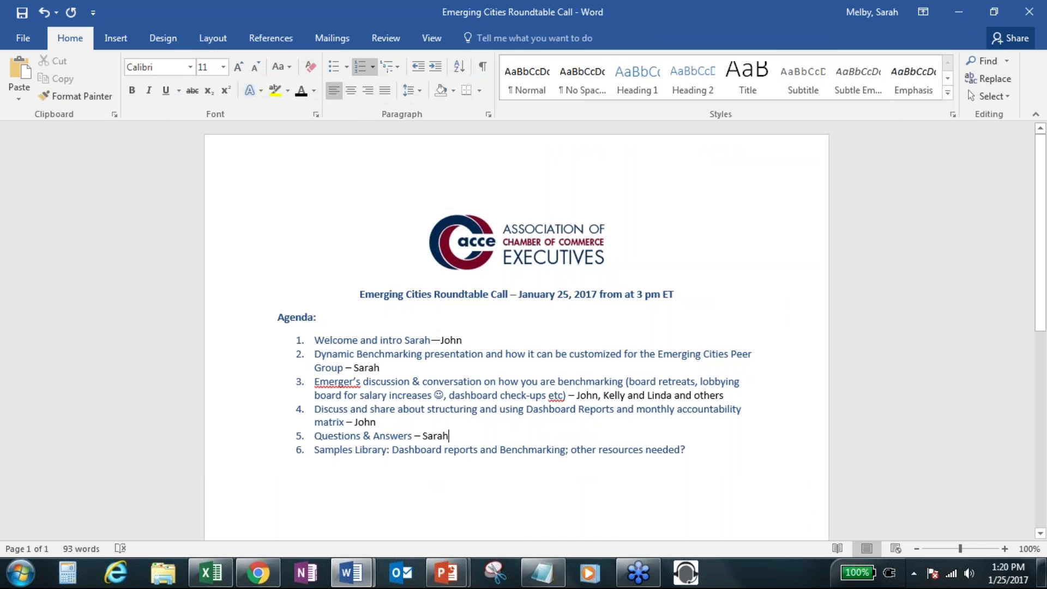
pyautogui.moveTo(258, 572)
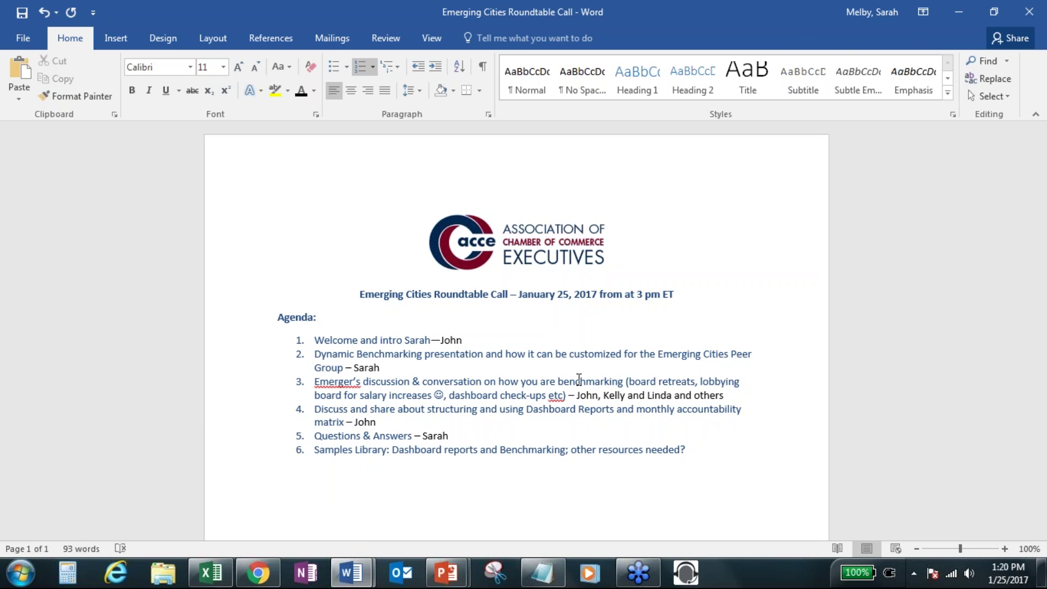
# Bring Chrome back to the reports page listing four reports for the 67 Emerging Cities accounts.
pyautogui.click(251, 584)
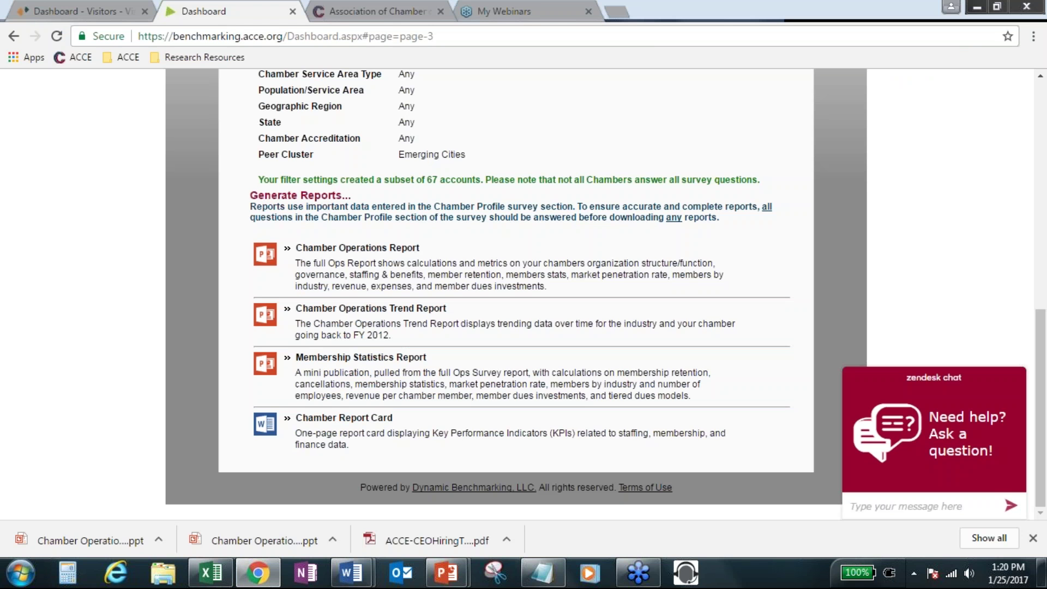
pyautogui.moveTo(450, 583)
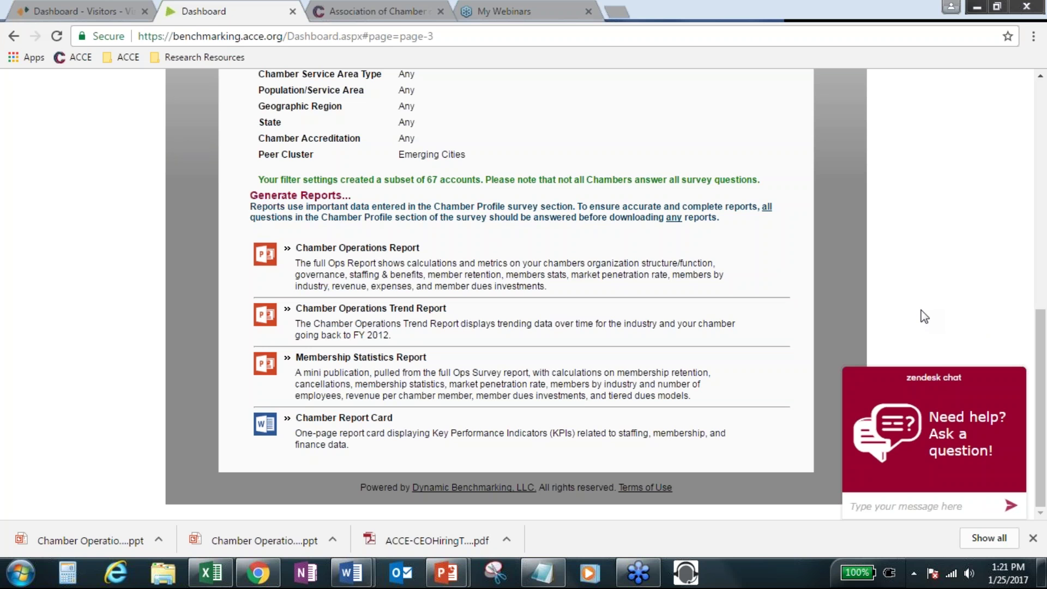
# Snip the webinar control panel, then close that snip without saving it.
pyautogui.click(486, 582)
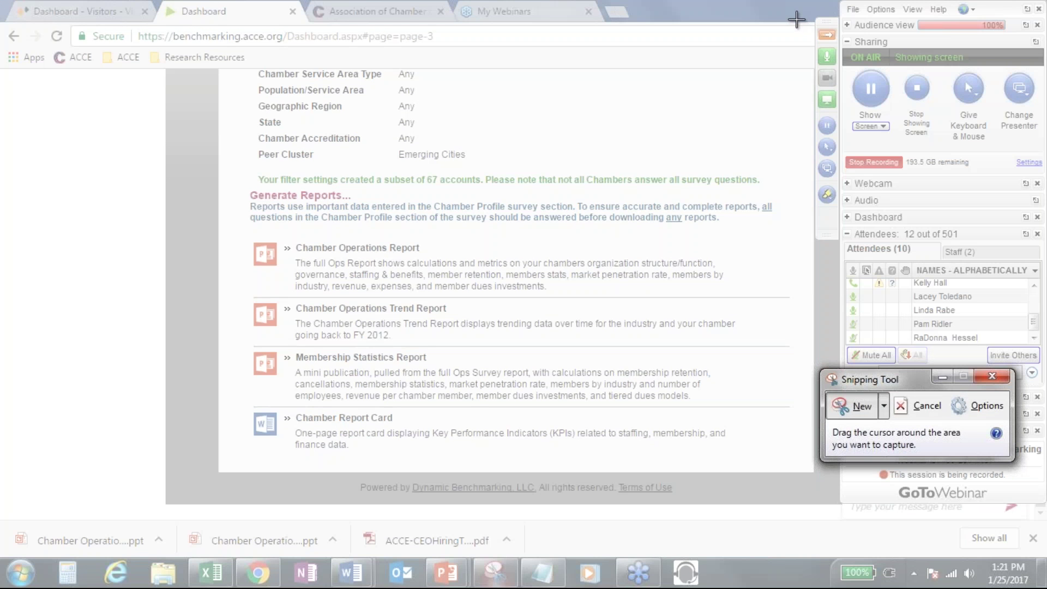
pyautogui.moveTo(799, 11); pyautogui.dragTo(1009, 286)
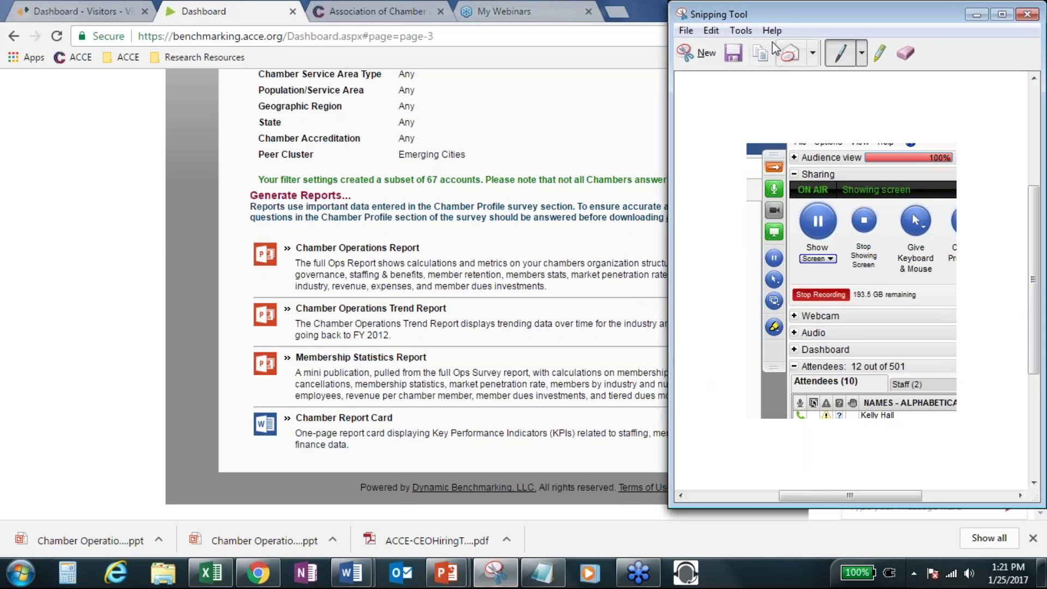
pyautogui.moveTo(779, 18); pyautogui.dragTo(412, 74)
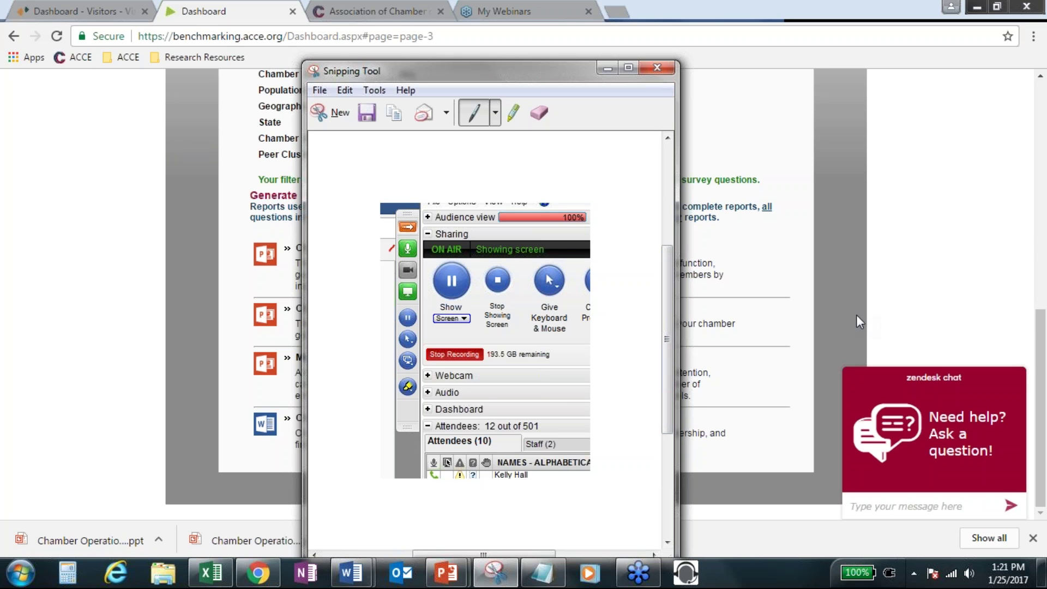
pyautogui.click(663, 67)
pyautogui.click(551, 329)
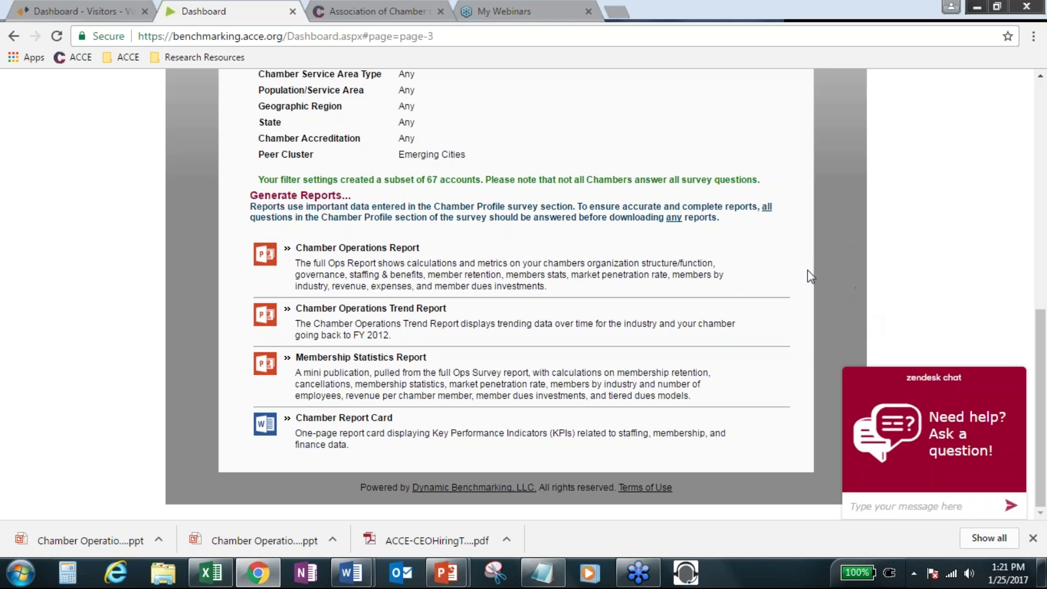
# Snip the webinar attendee list, shift the snip window left, and close it.
pyautogui.click(506, 577)
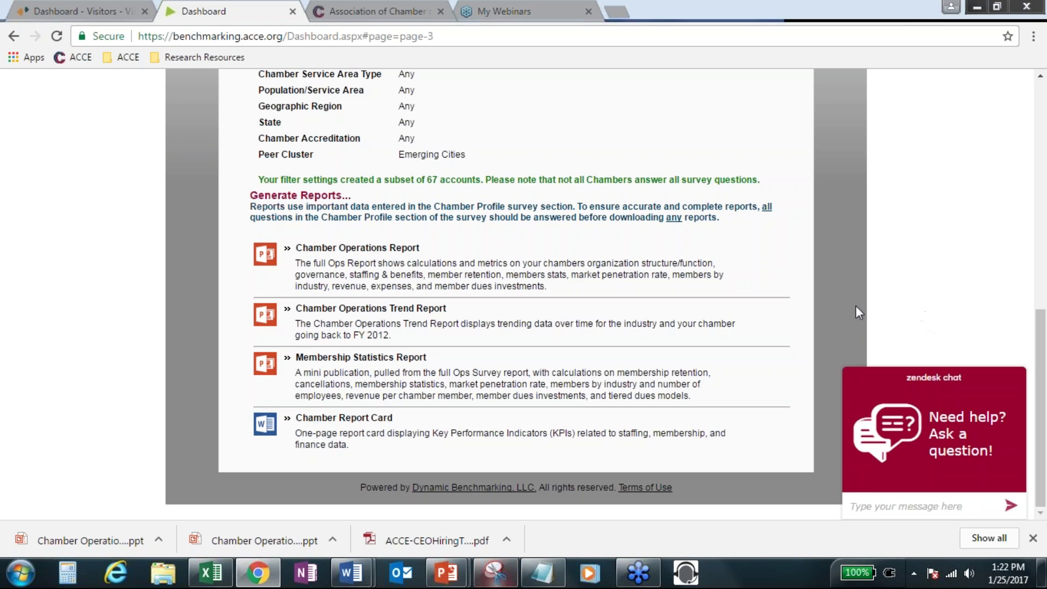
pyautogui.moveTo(840, 268); pyautogui.dragTo(1027, 385)
pyautogui.moveTo(780, 146); pyautogui.dragTo(606, 156)
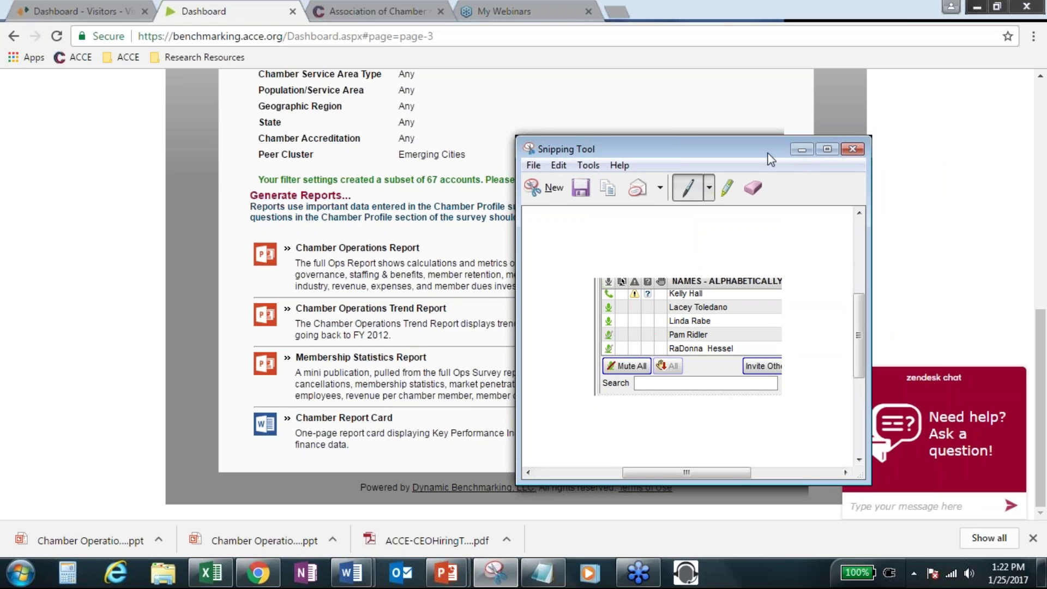
pyautogui.moveTo(758, 150); pyautogui.dragTo(732, 154)
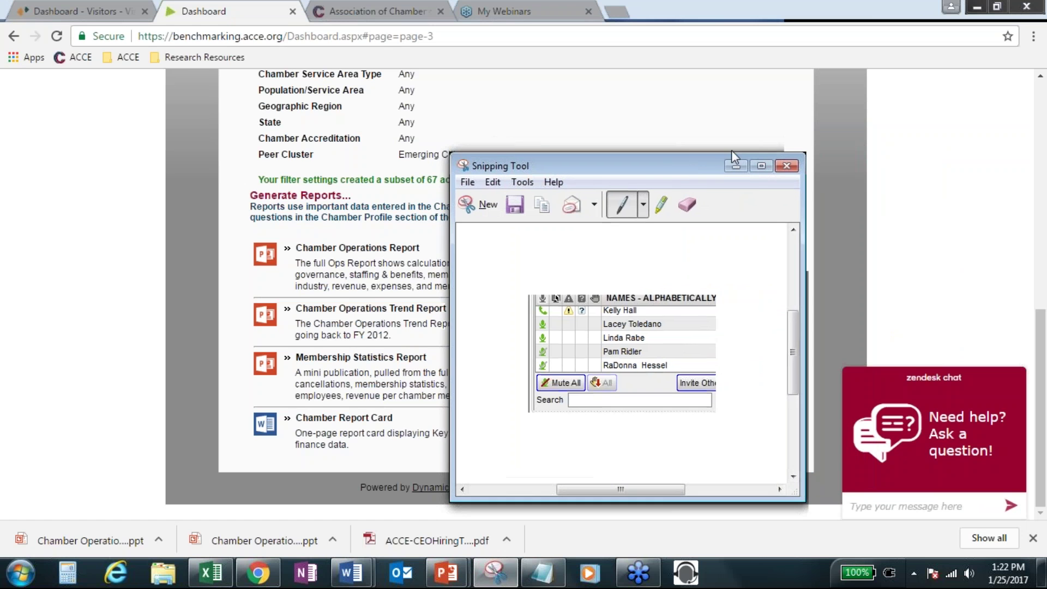
pyautogui.click(786, 165)
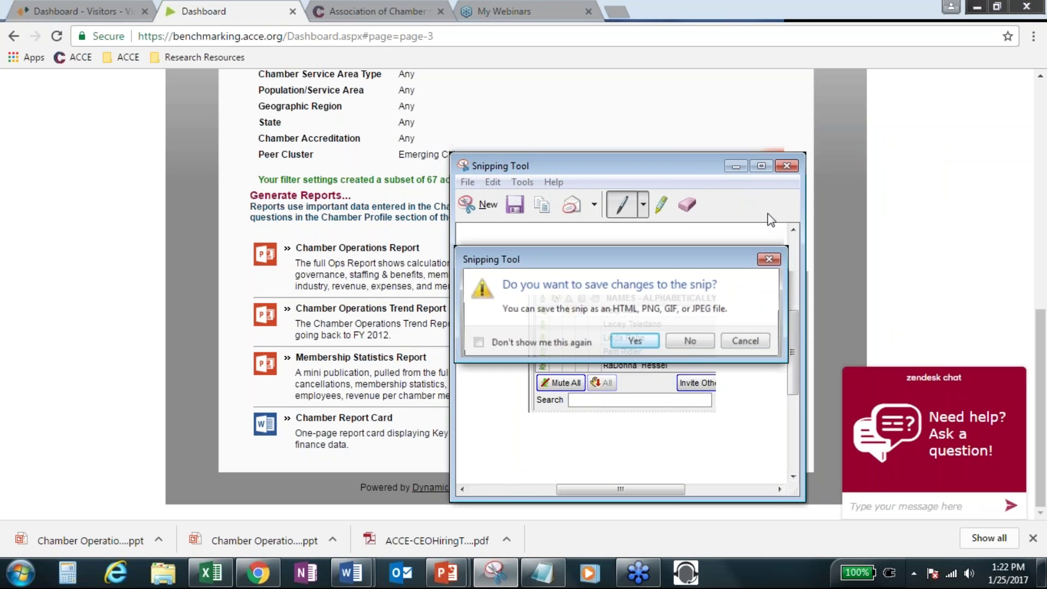
# Decline to save the snip, leaving the Generate Reports page for 67 Emerging Cities accounts visible.
pyautogui.click(687, 342)
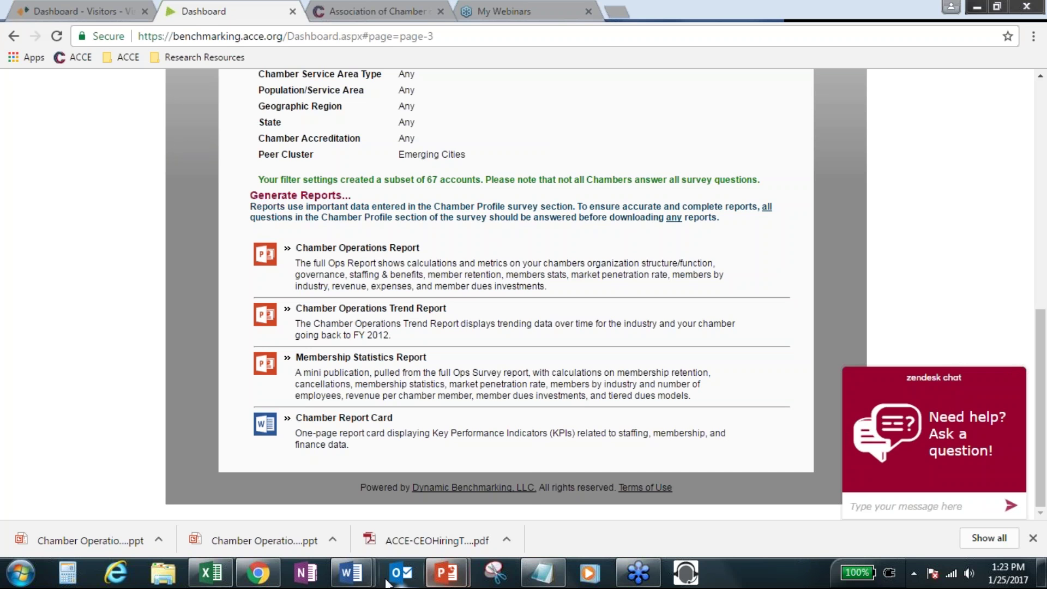
pyautogui.moveTo(357, 576)
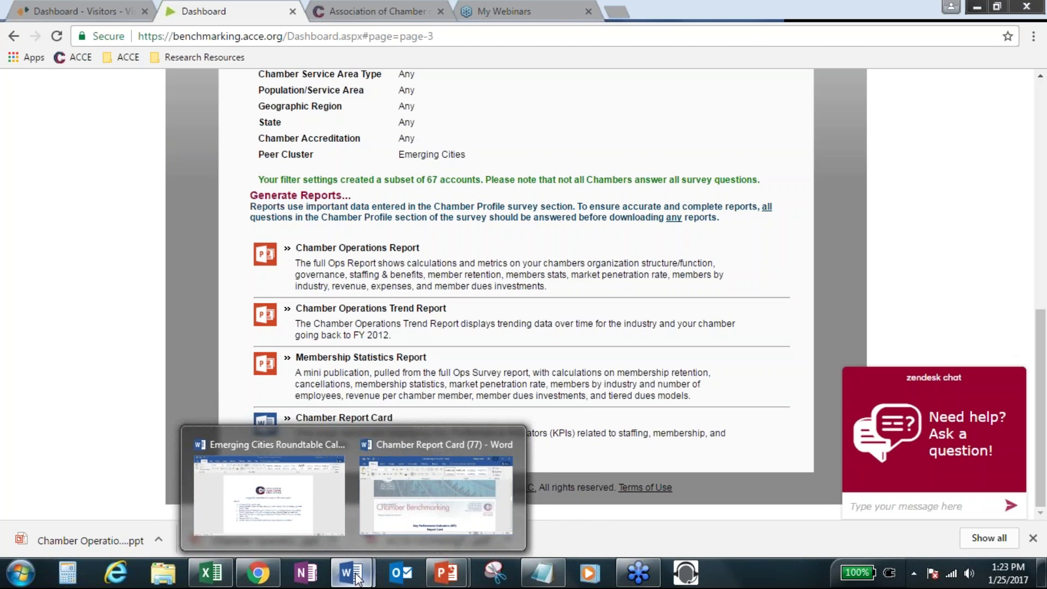
pyautogui.click(444, 443)
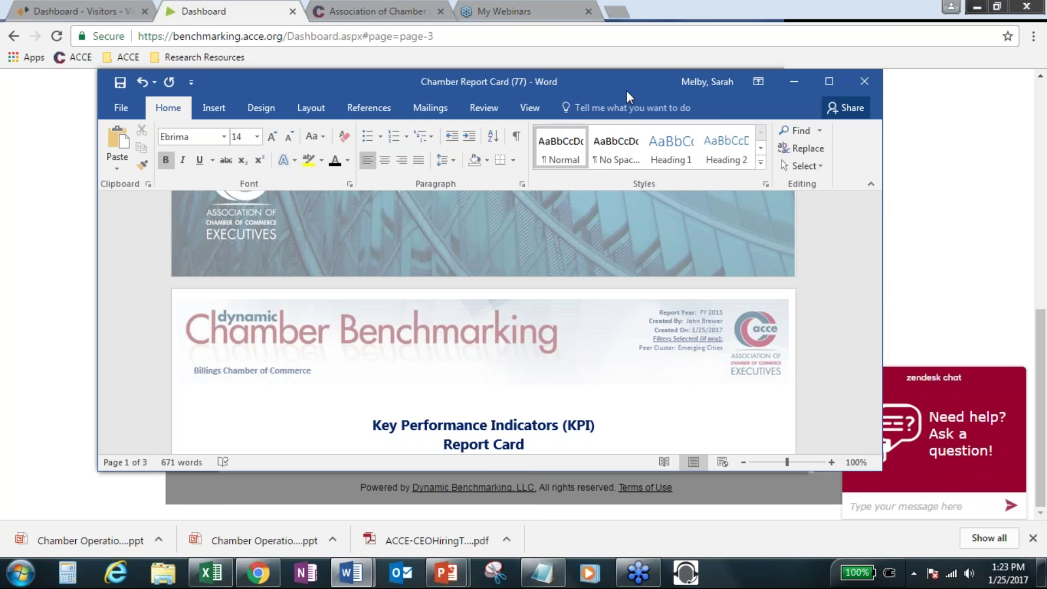
pyautogui.moveTo(607, 79); pyautogui.dragTo(548, 46)
pyautogui.click(758, 42)
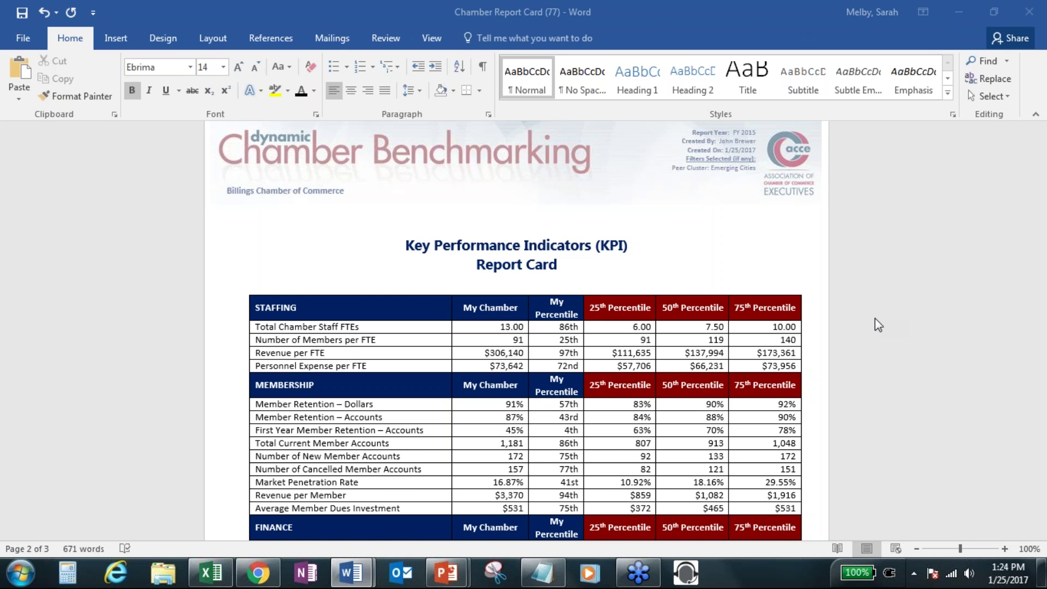
pyautogui.moveTo(721, 15); pyautogui.dragTo(721, 102)
# Return to the benchmarking dashboard's filter summary showing Peer Cluster Emerging Cities and 67 accounts.
pyautogui.click(753, 97)
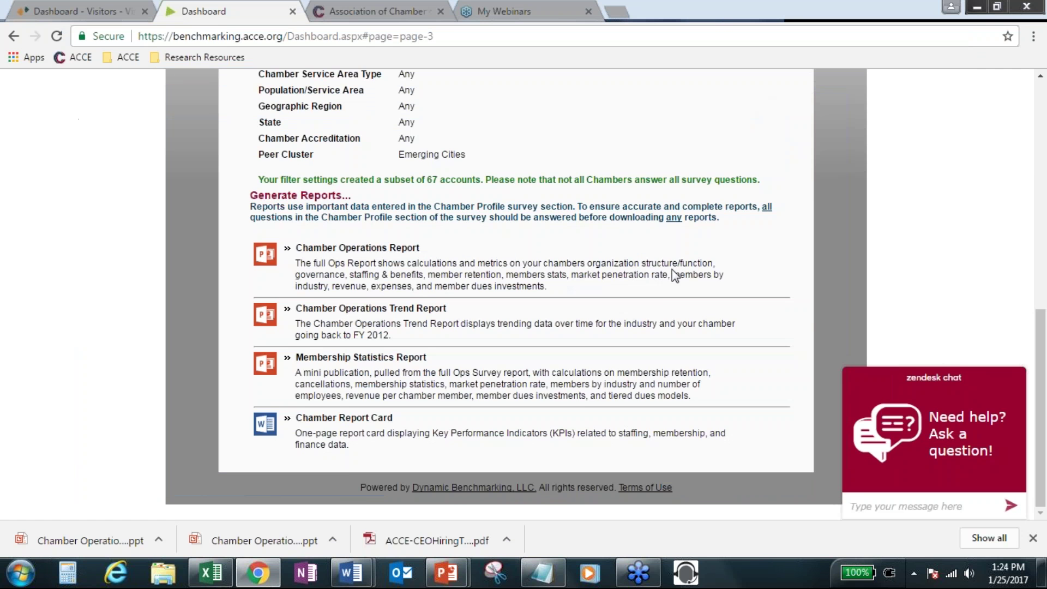
pyautogui.scroll(3, 661, 305)
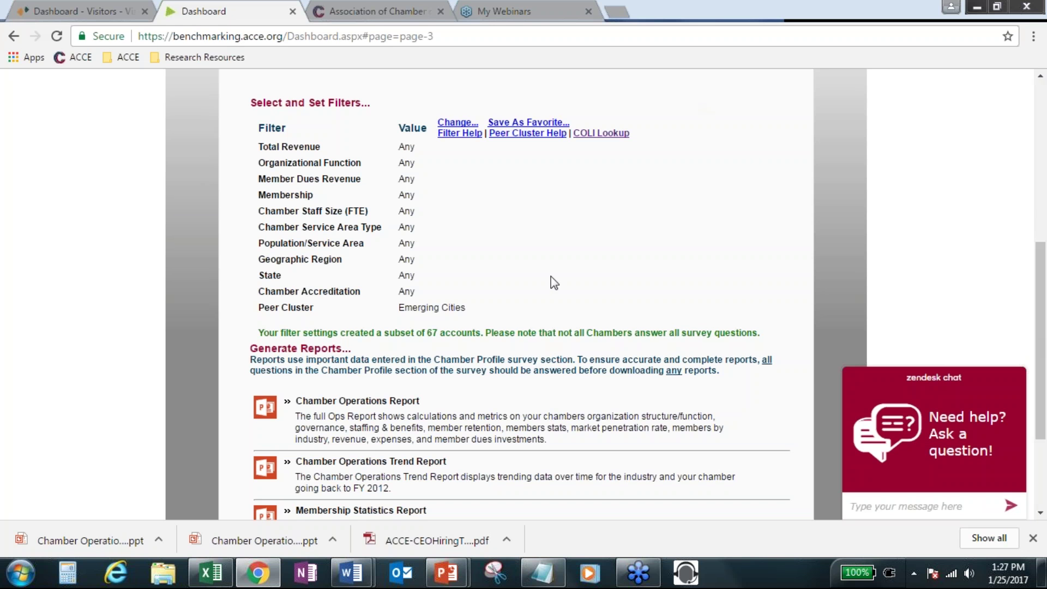
# Open the Salary Survey's Reports & Charts page and scroll to its CEO and staff salary reports.
pyautogui.scroll(7, 555, 267)
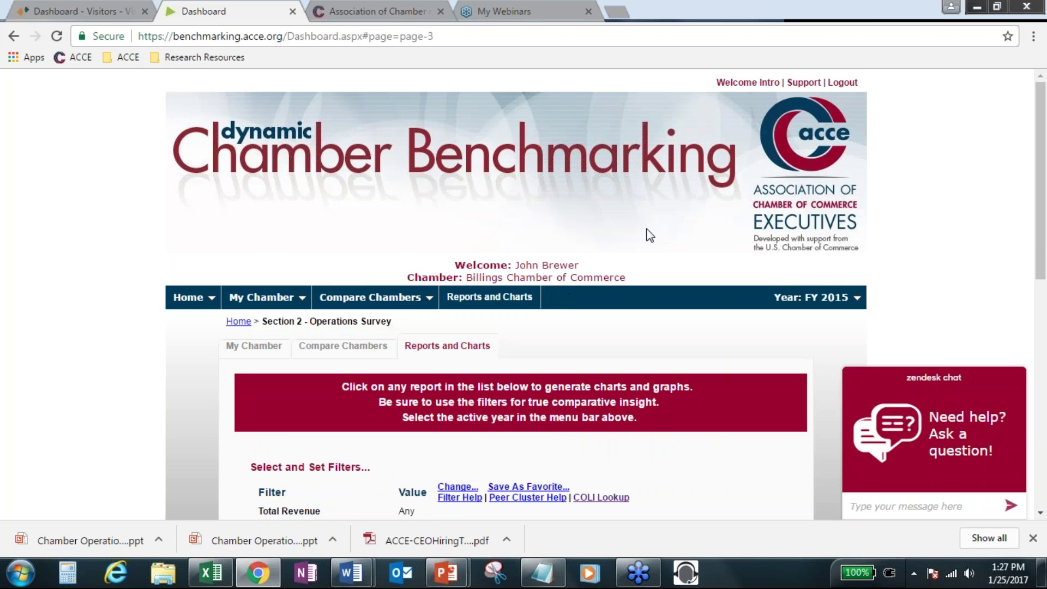
pyautogui.moveTo(192, 305)
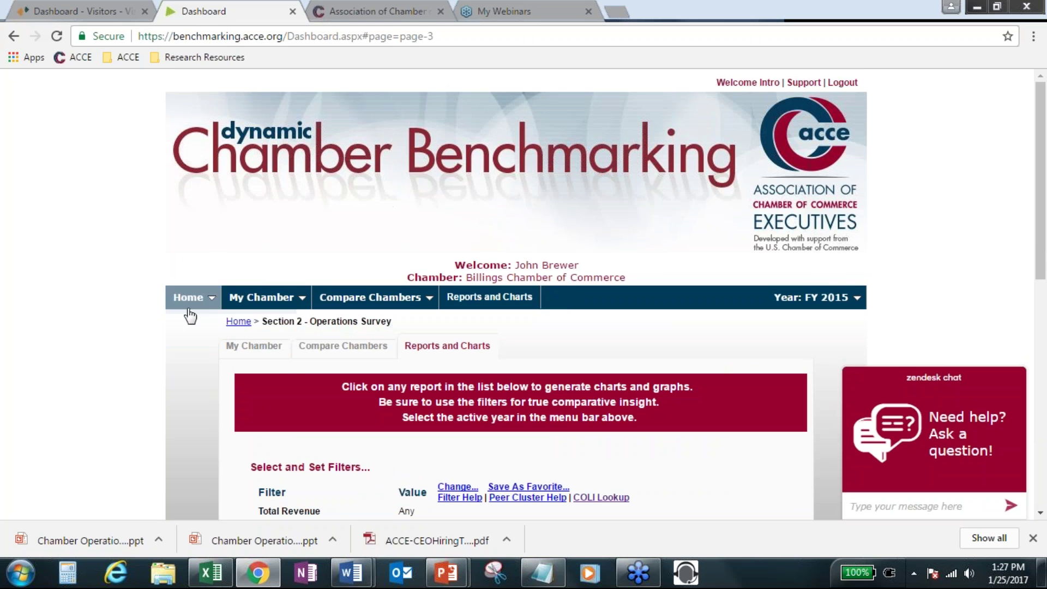
pyautogui.click(185, 360)
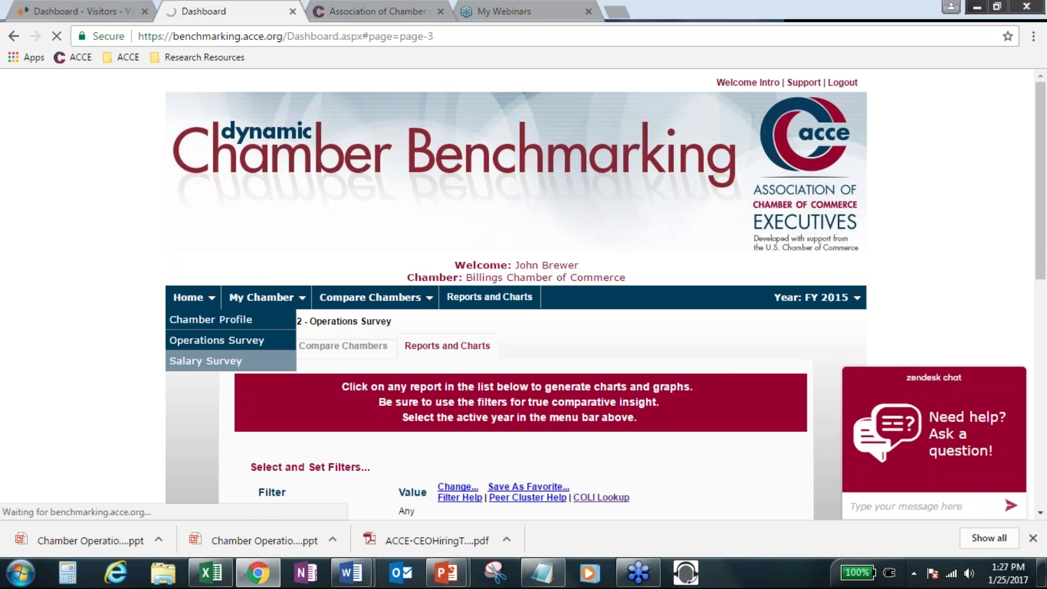
pyautogui.scroll(-2, 563, 299)
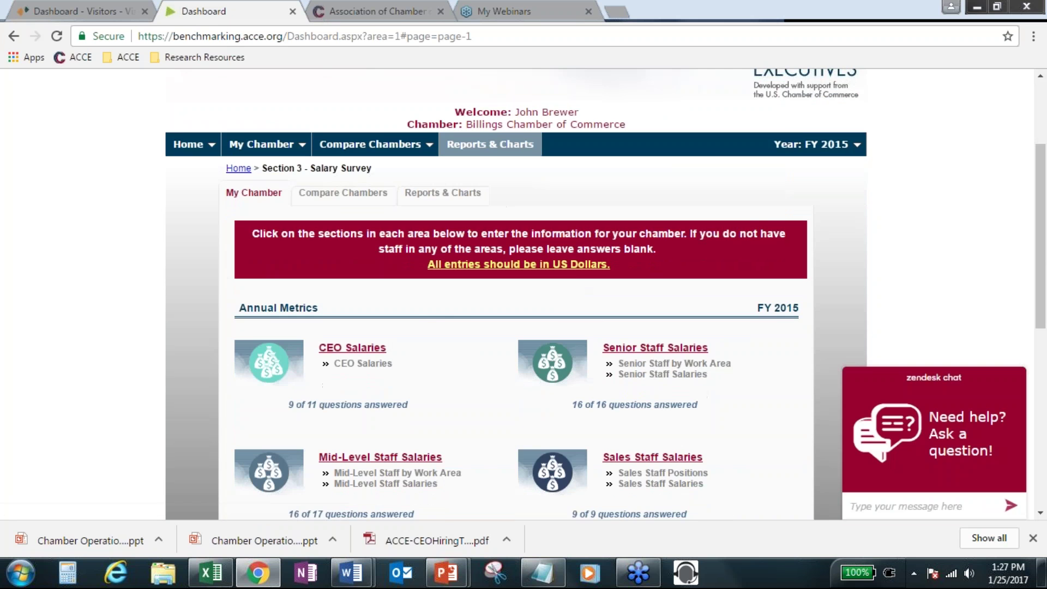
pyautogui.click(485, 146)
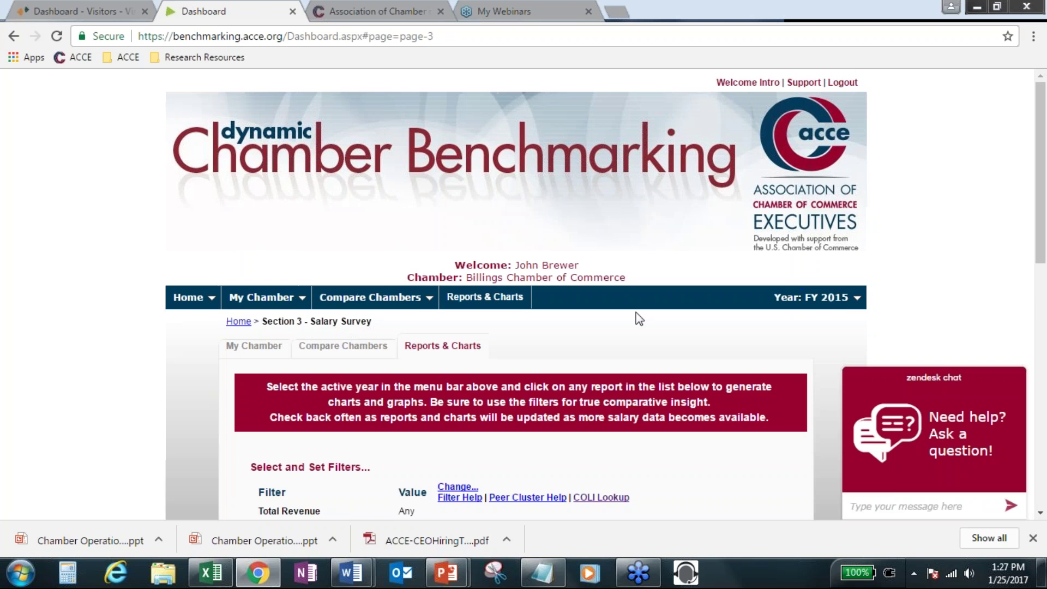
pyautogui.scroll(-6, 640, 319)
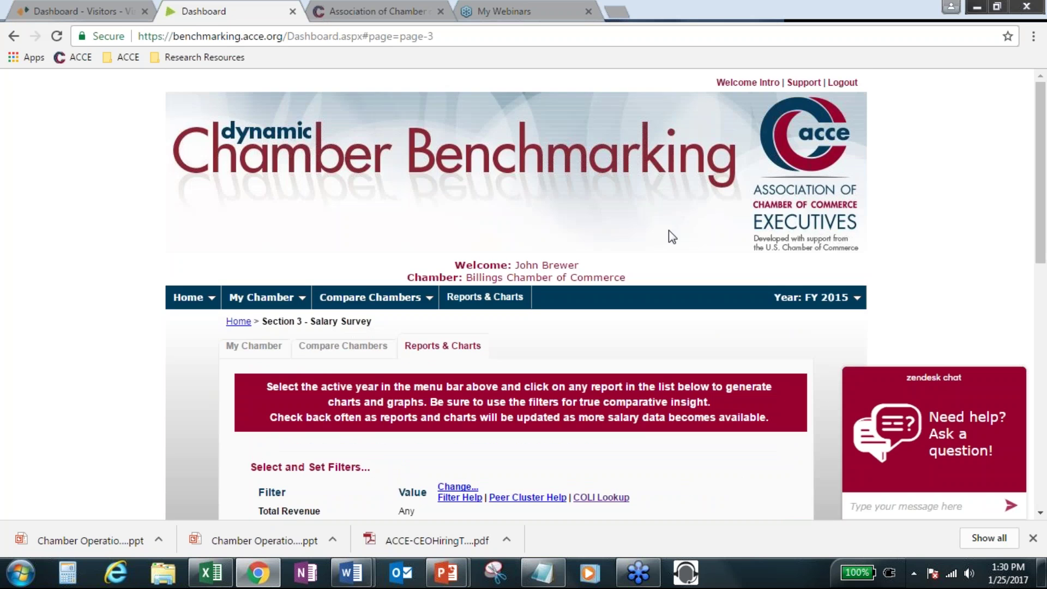
# Choose Home from the Home menu to return to the dashboard's survey sections overview.
pyautogui.moveTo(207, 320)
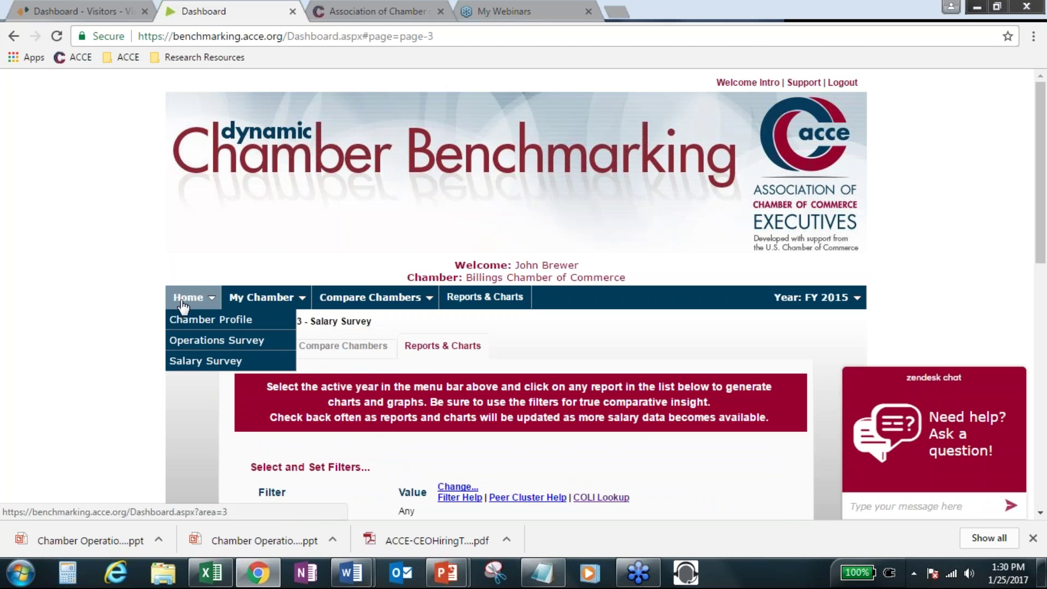
pyautogui.click(188, 298)
pyautogui.moveTo(188, 297)
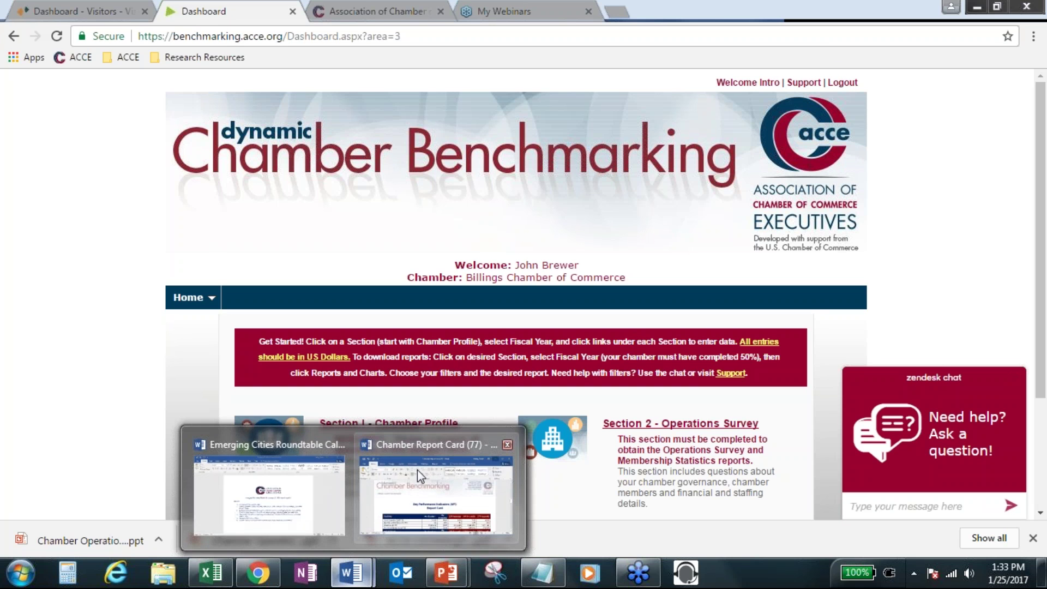
# Bring the Chamber Report Card in Word back over the benchmarking dashboard, showing its KPI staffing table.
pyautogui.click(351, 573)
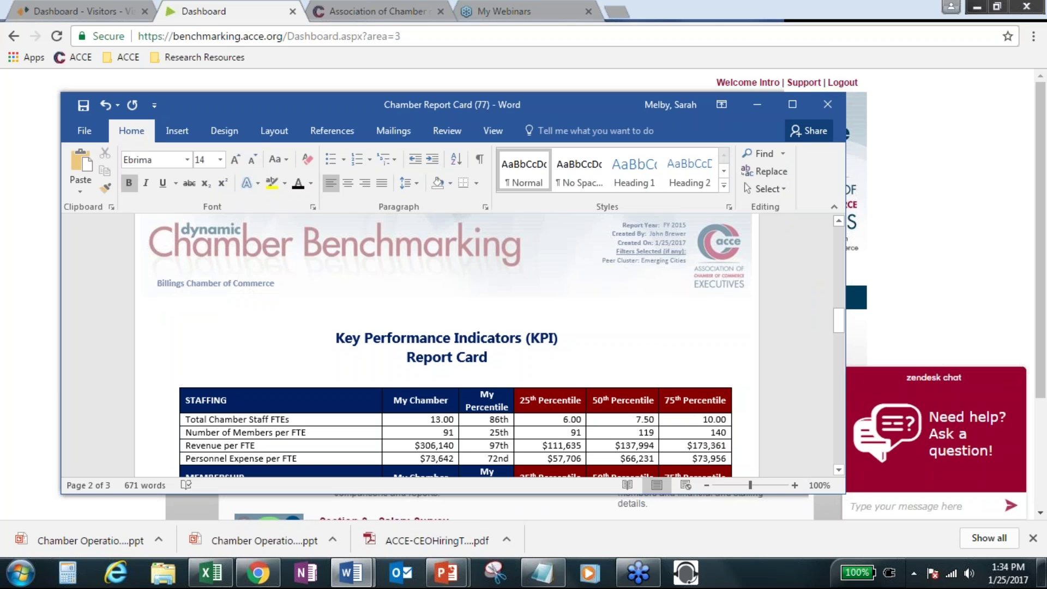
pyautogui.click(846, 232)
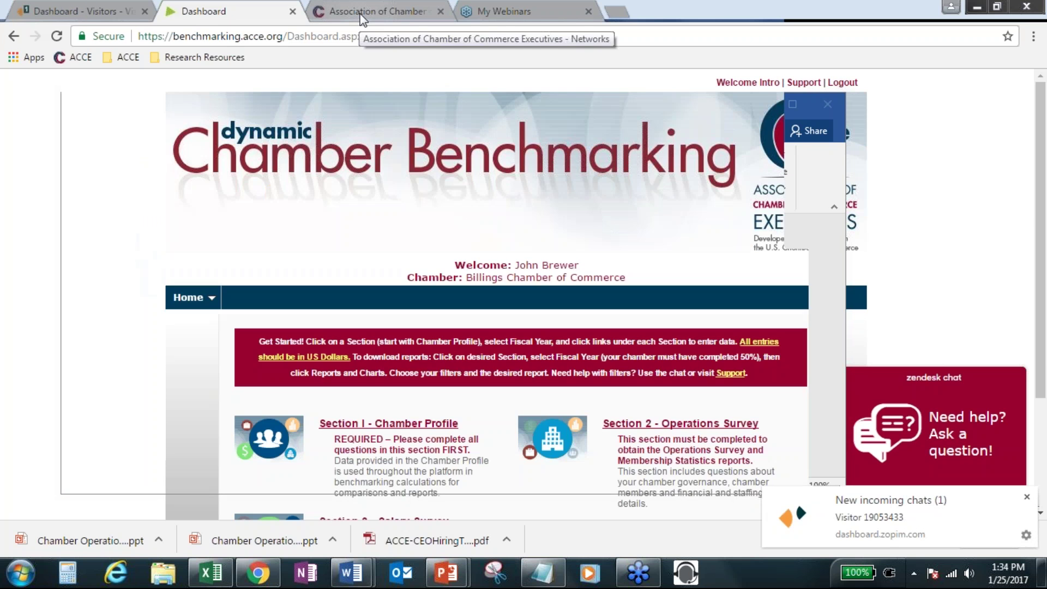
# Open the ACCE Samples Library from Information and browse the Benchmarking sample type.
pyautogui.click(360, 11)
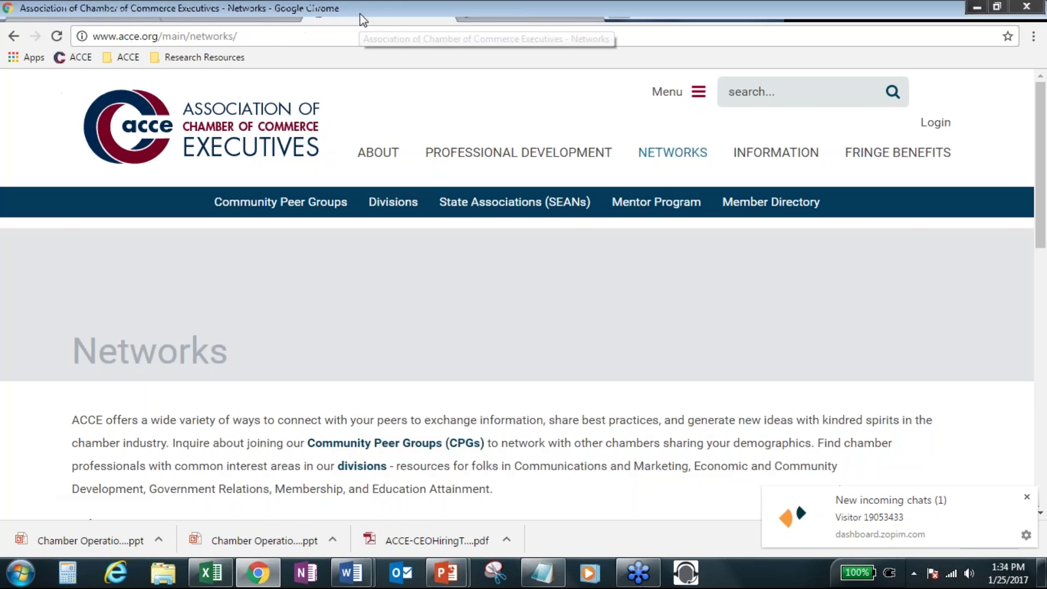
pyautogui.click(760, 153)
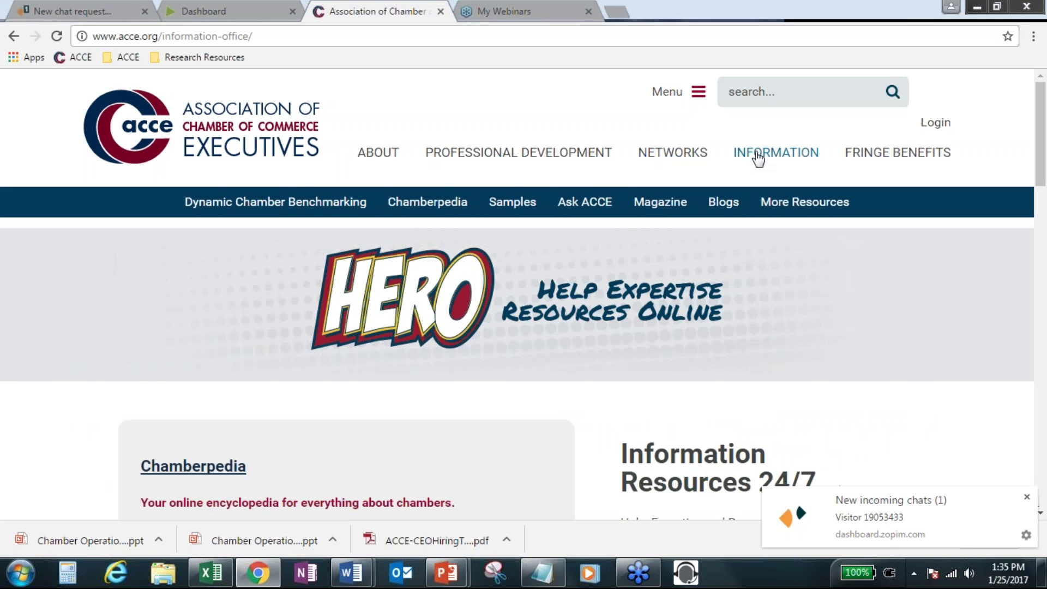
pyautogui.click(499, 209)
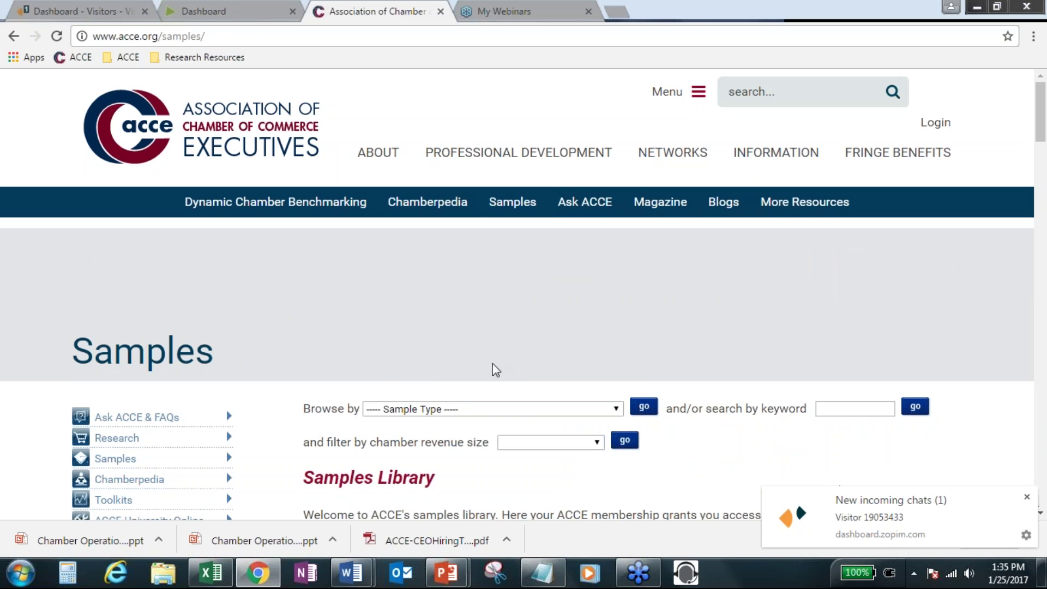
pyautogui.click(497, 413)
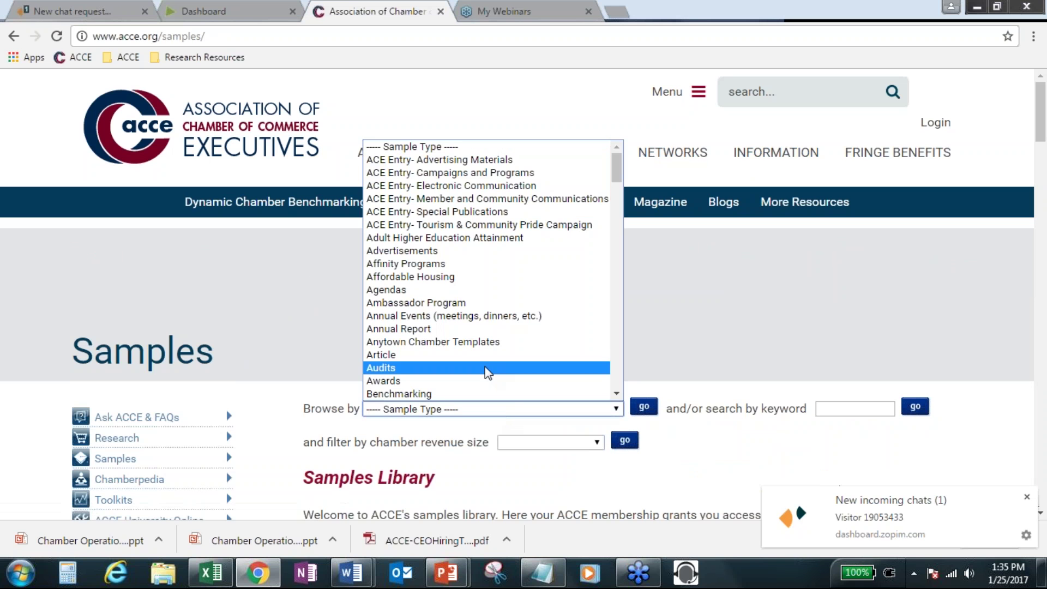
pyautogui.click(483, 393)
pyautogui.click(644, 410)
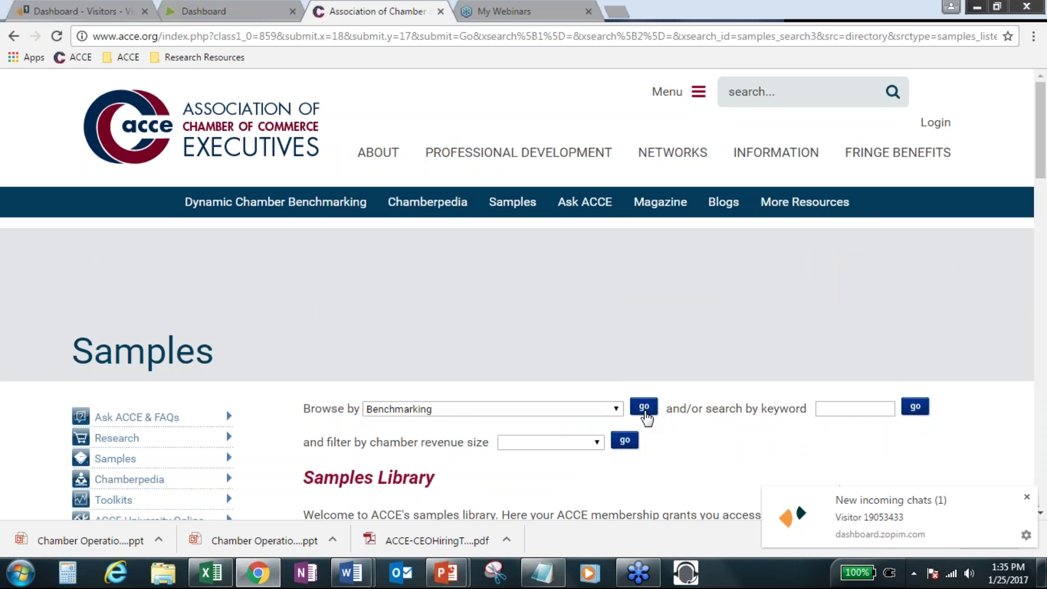
# Change the Browse by sample type to Dashboard Report and list those samples.
pyautogui.scroll(-1, 635, 367)
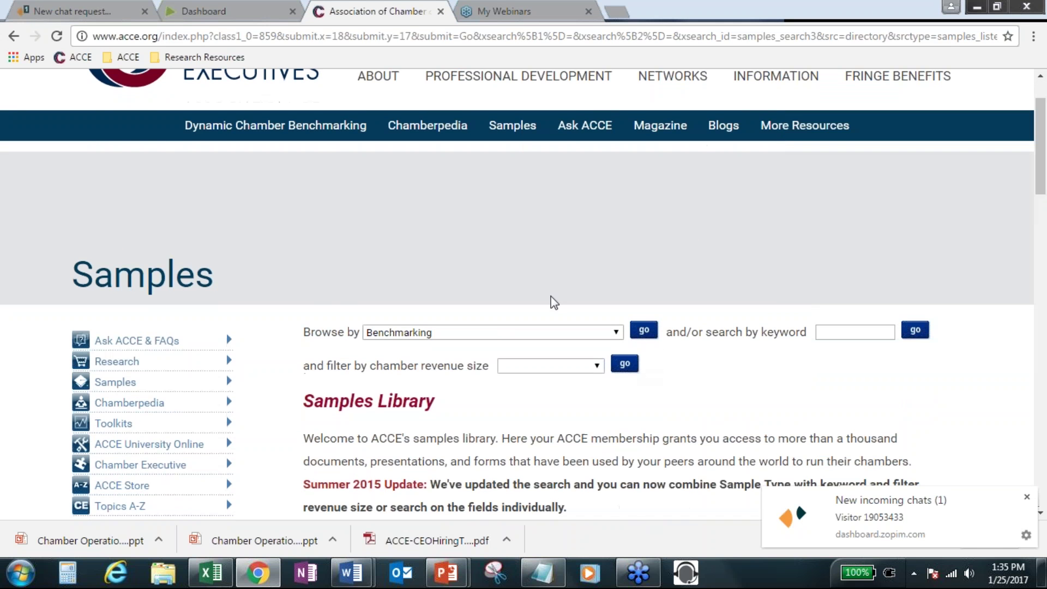
pyautogui.scroll(-5, 653, 323)
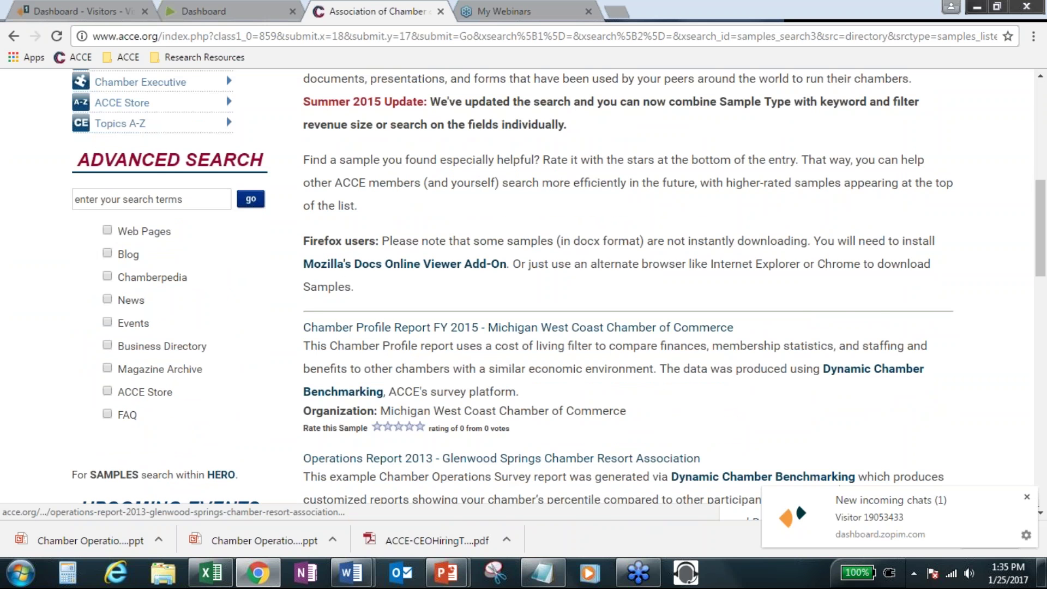
pyautogui.scroll(3, 593, 121)
pyautogui.click(598, 103)
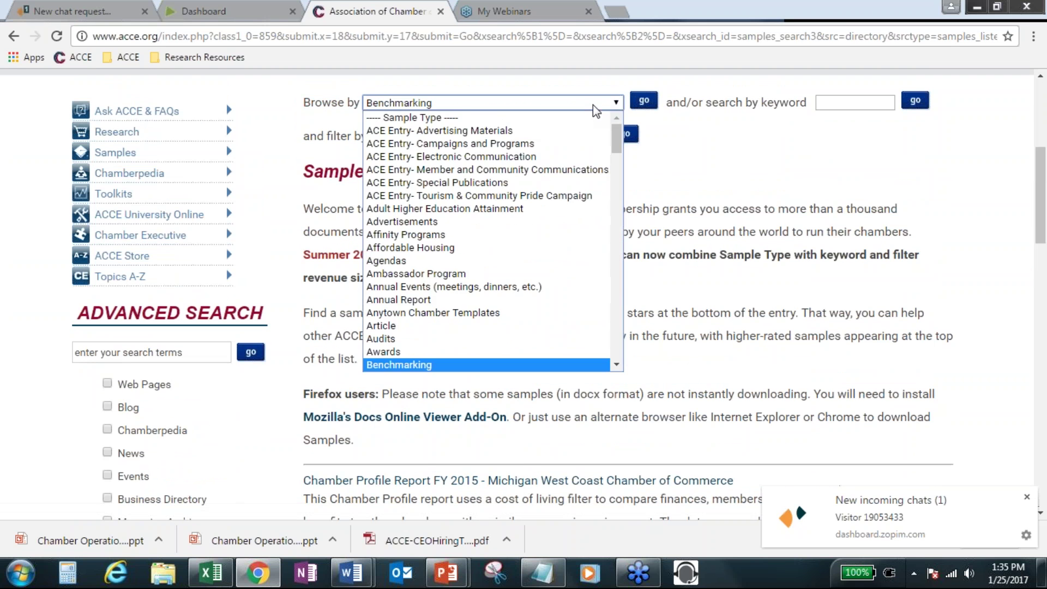
pyautogui.scroll(-4, 534, 241)
pyautogui.scroll(-4, 428, 327)
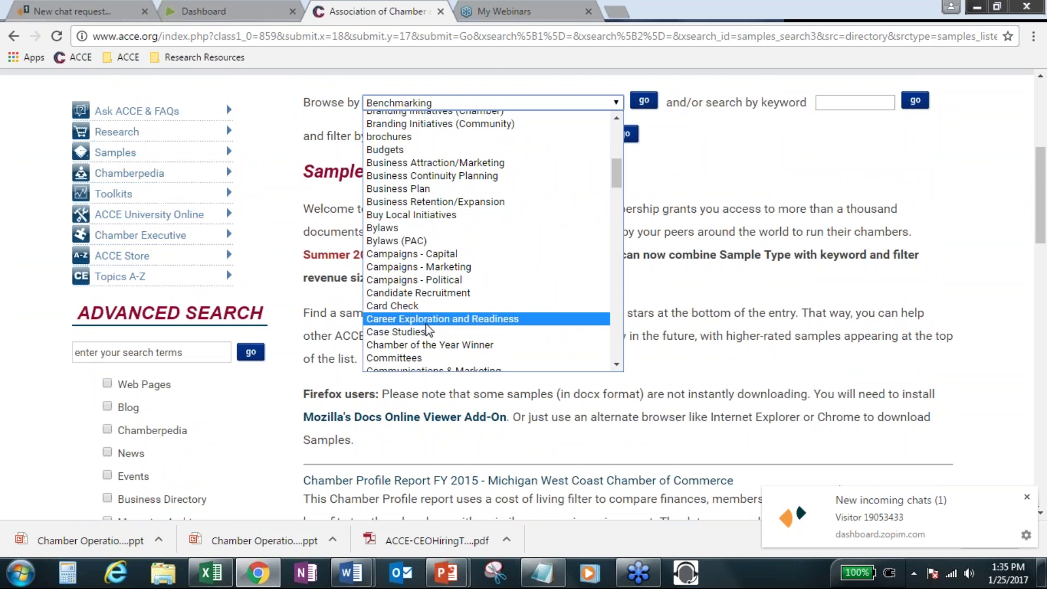
pyautogui.scroll(-4, 428, 328)
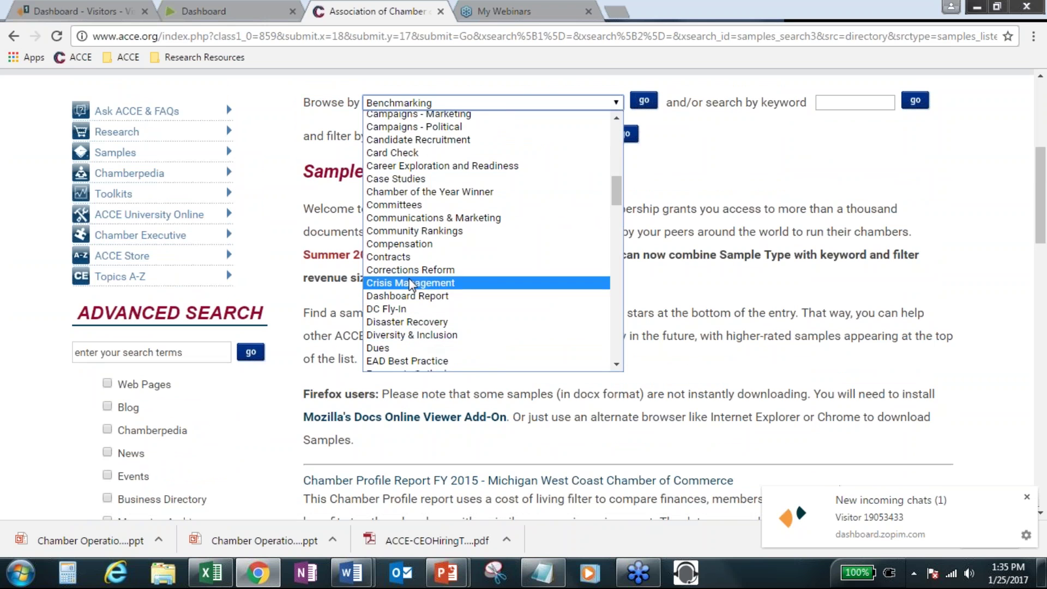
pyautogui.scroll(-4, 435, 299)
pyautogui.scroll(4, 433, 299)
pyautogui.click(431, 296)
pyautogui.click(643, 100)
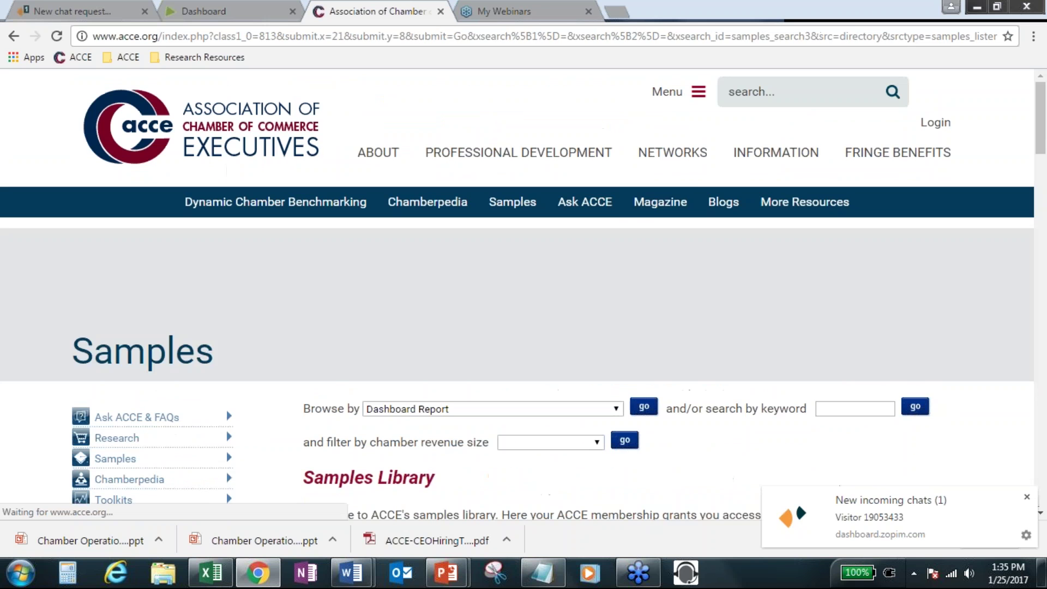
pyautogui.moveTo(659, 201)
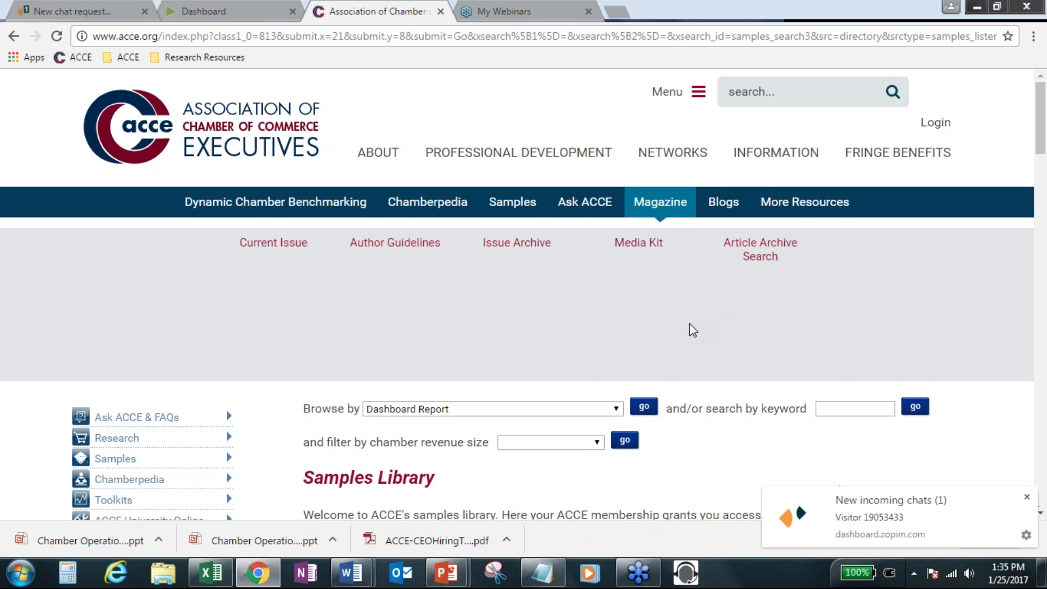
pyautogui.scroll(-4, 690, 327)
pyautogui.scroll(-4, 689, 330)
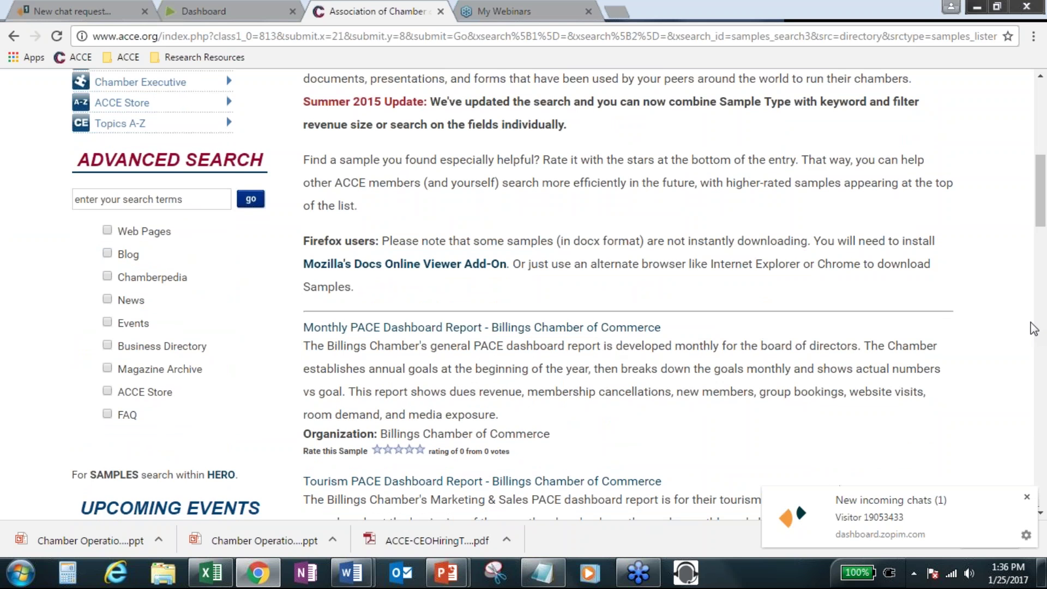
pyautogui.scroll(-2, 724, 386)
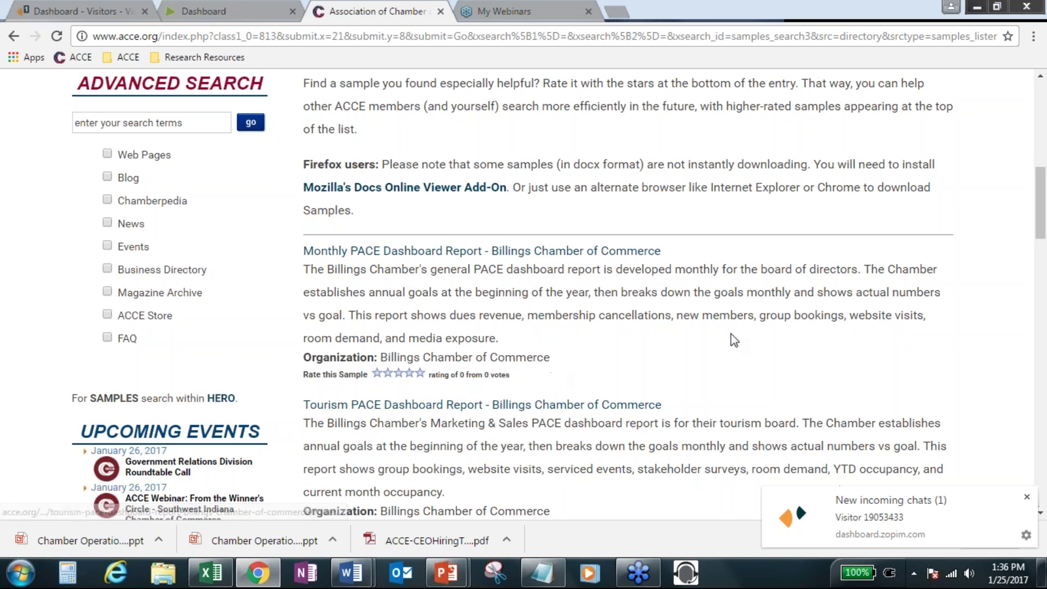
pyautogui.scroll(-2, 730, 335)
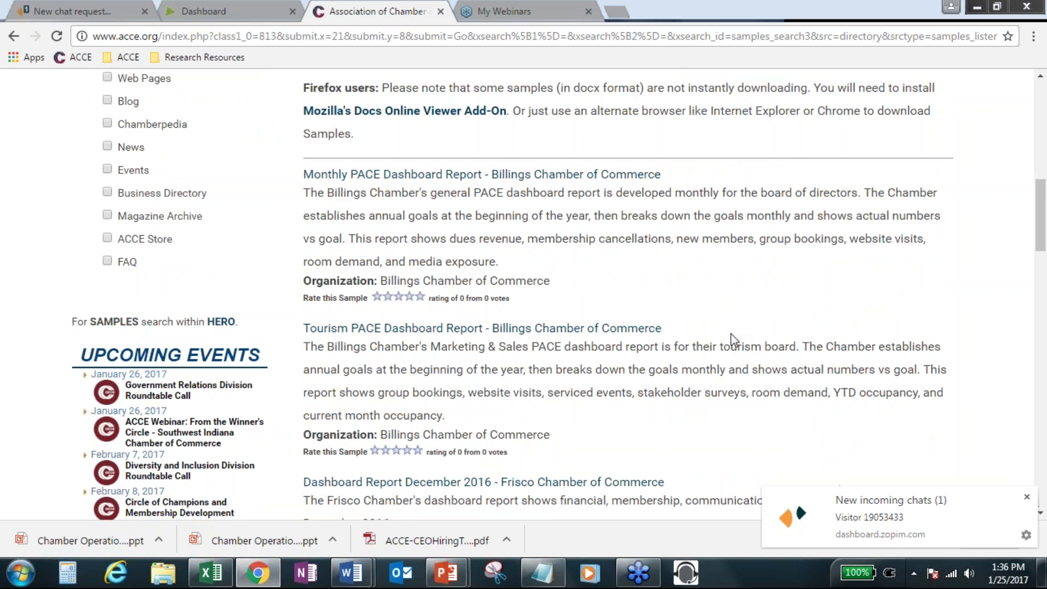
pyautogui.scroll(-1, 605, 458)
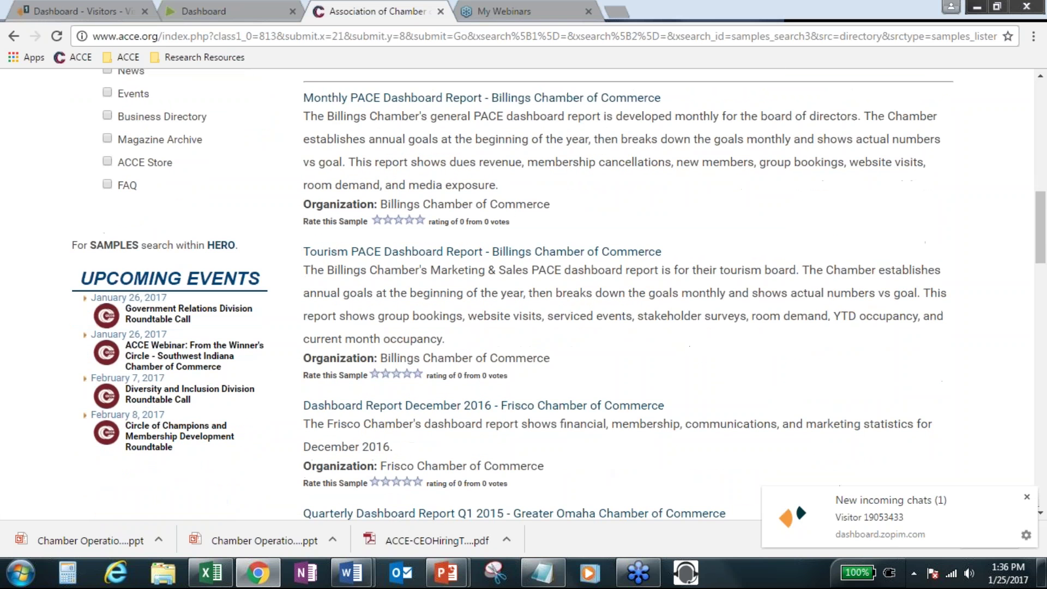
pyautogui.scroll(-1, 737, 361)
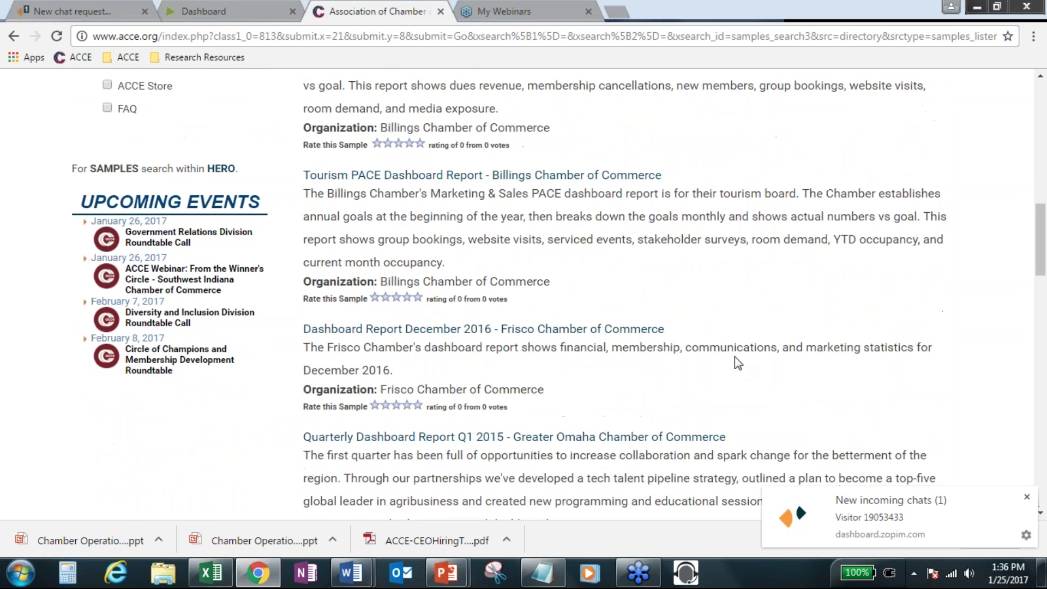
pyautogui.scroll(1, 734, 358)
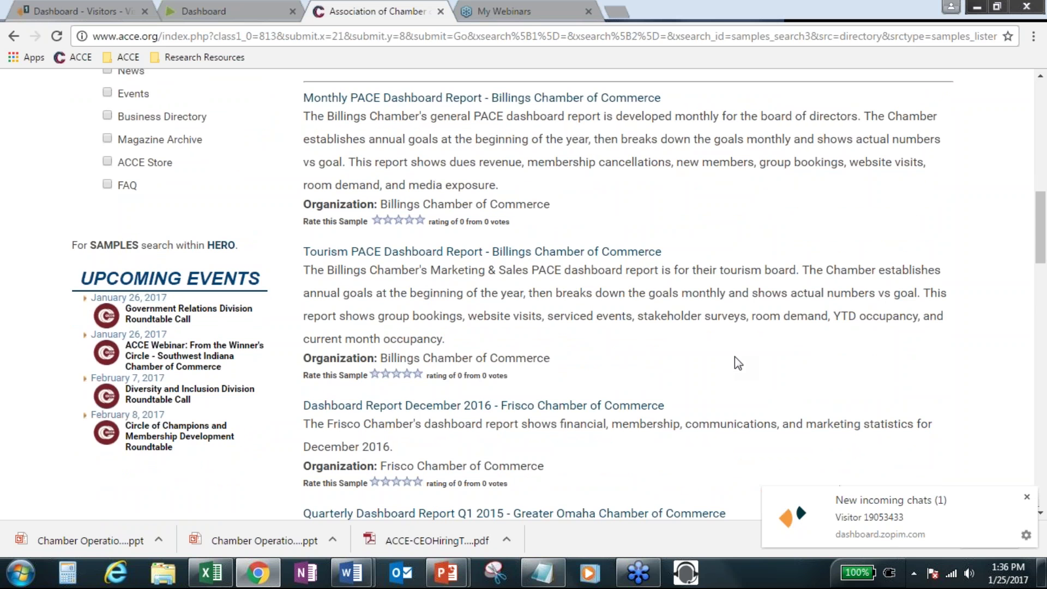
pyautogui.scroll(4, 737, 361)
pyautogui.scroll(4, 735, 355)
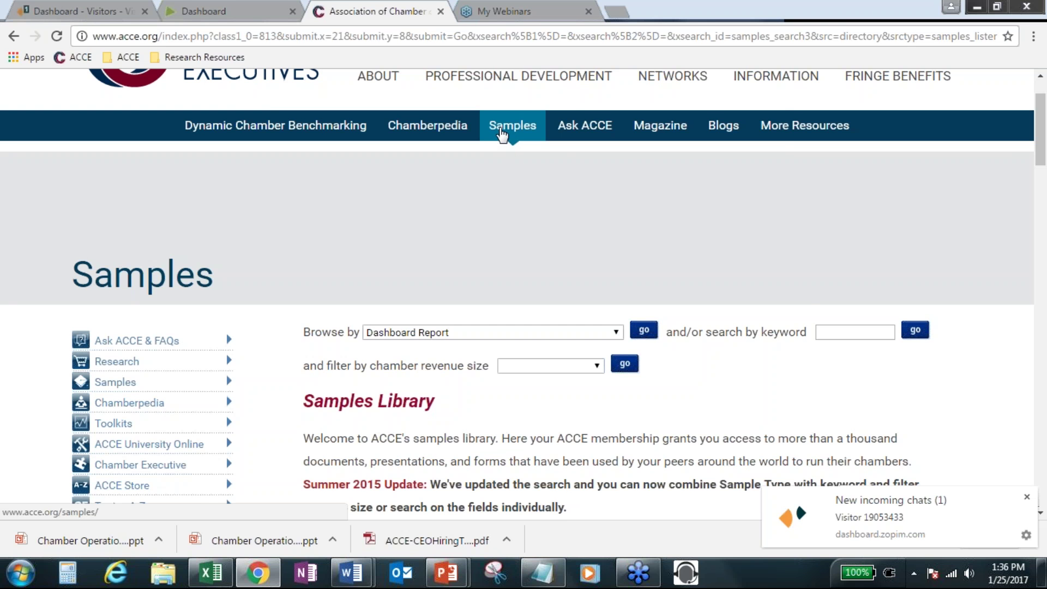
pyautogui.scroll(-4, 545, 234)
pyautogui.scroll(-3, 464, 381)
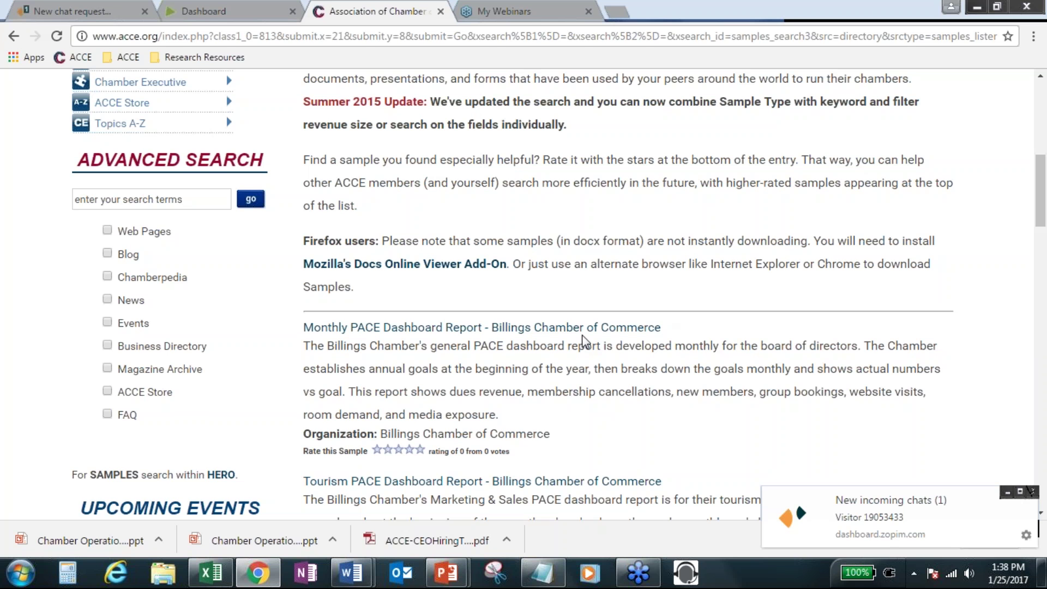
# Open the Monthly PACE Dashboard Report sample and its Billings Chamber Monthly Dashboard PDF.
pyautogui.click(482, 327)
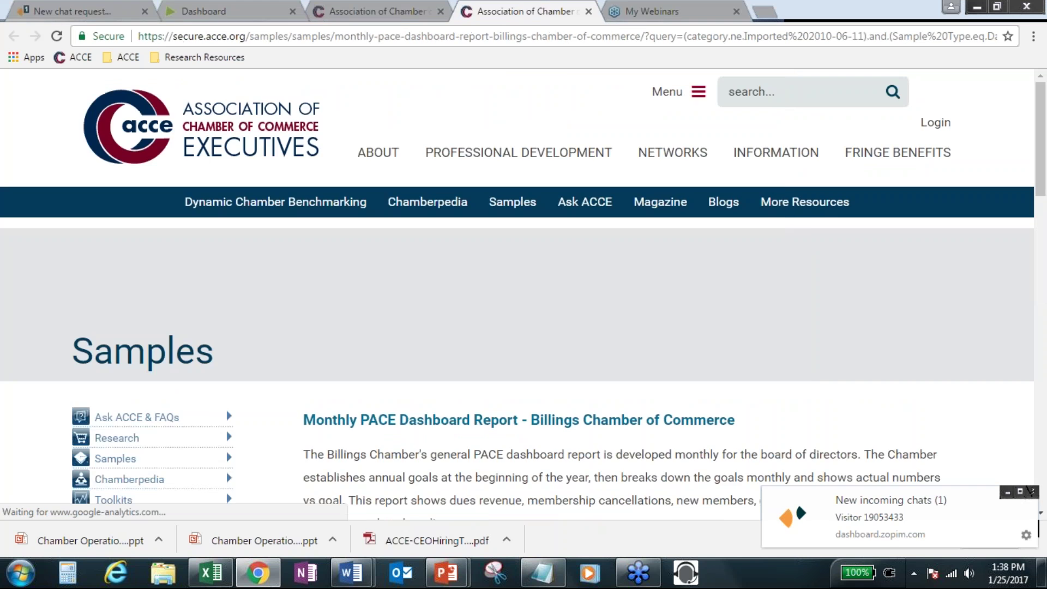
pyautogui.scroll(-1, 594, 324)
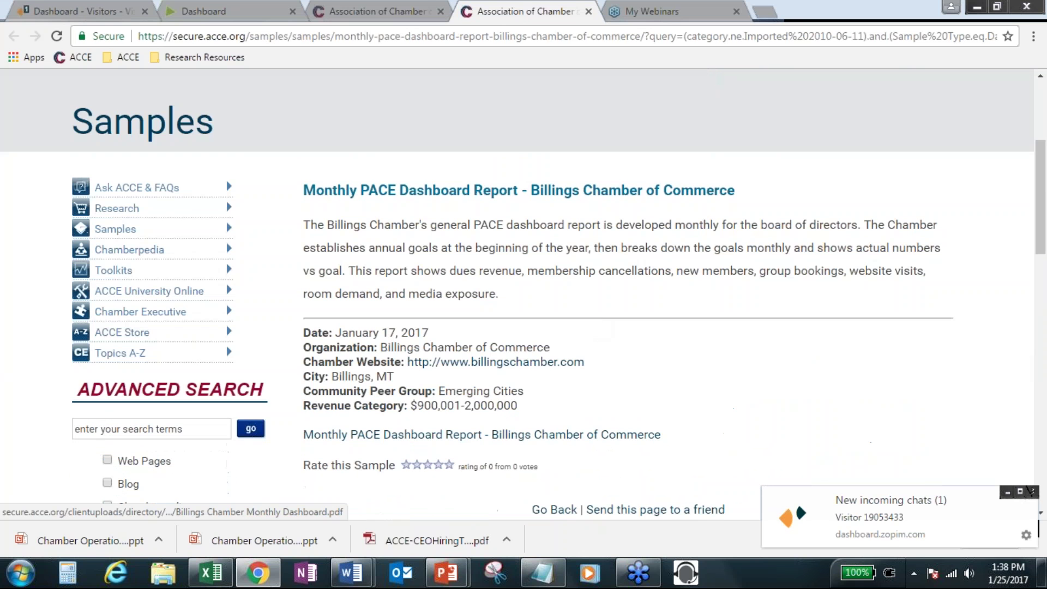
pyautogui.click(447, 498)
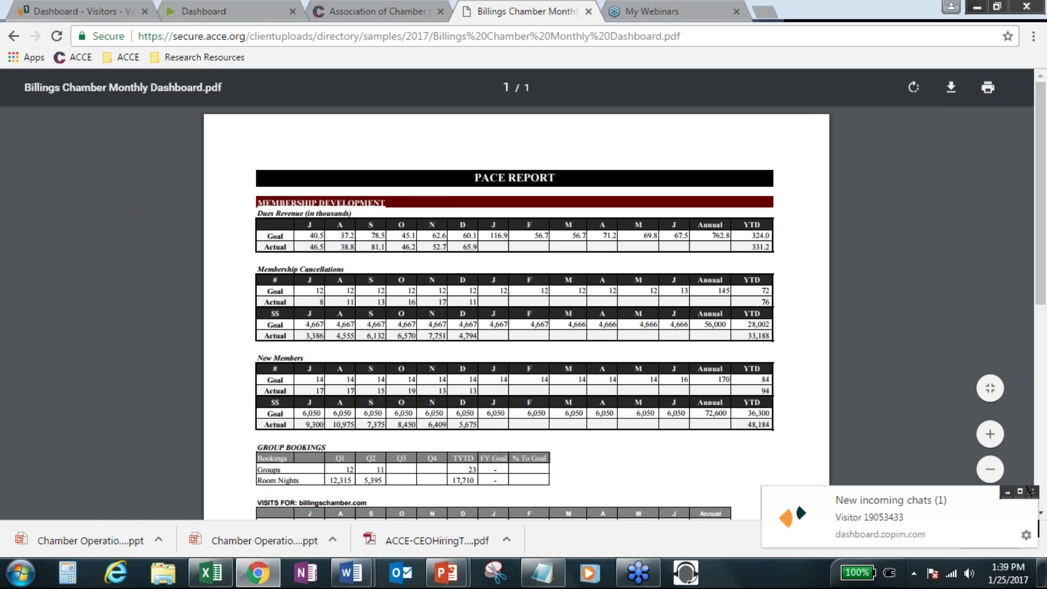
# Switch back to the Association of Chamber tab and scroll through the dashboard report results.
pyautogui.click(365, 3)
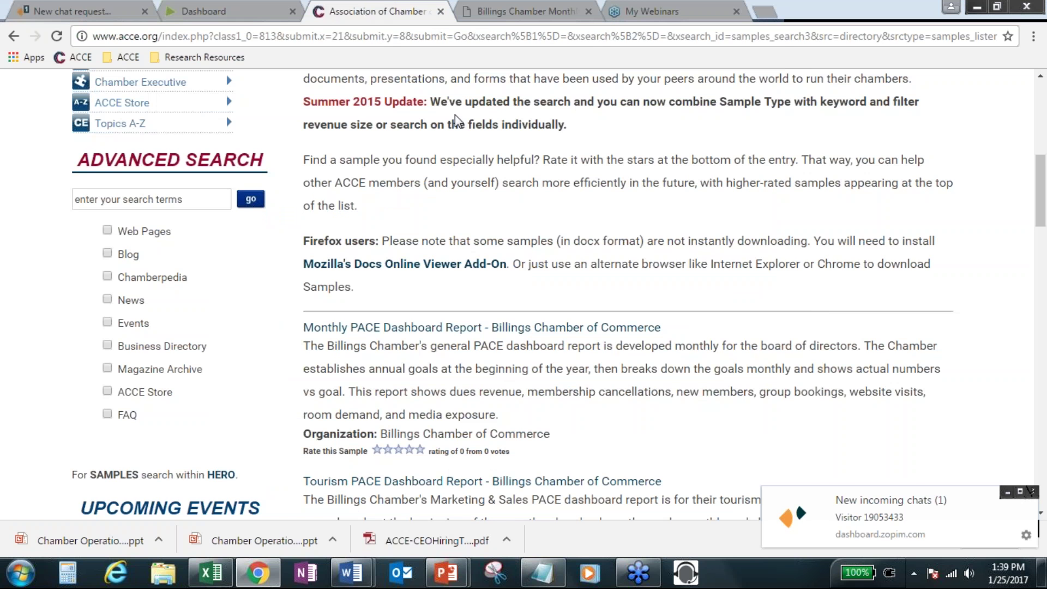
pyautogui.scroll(-3, 607, 296)
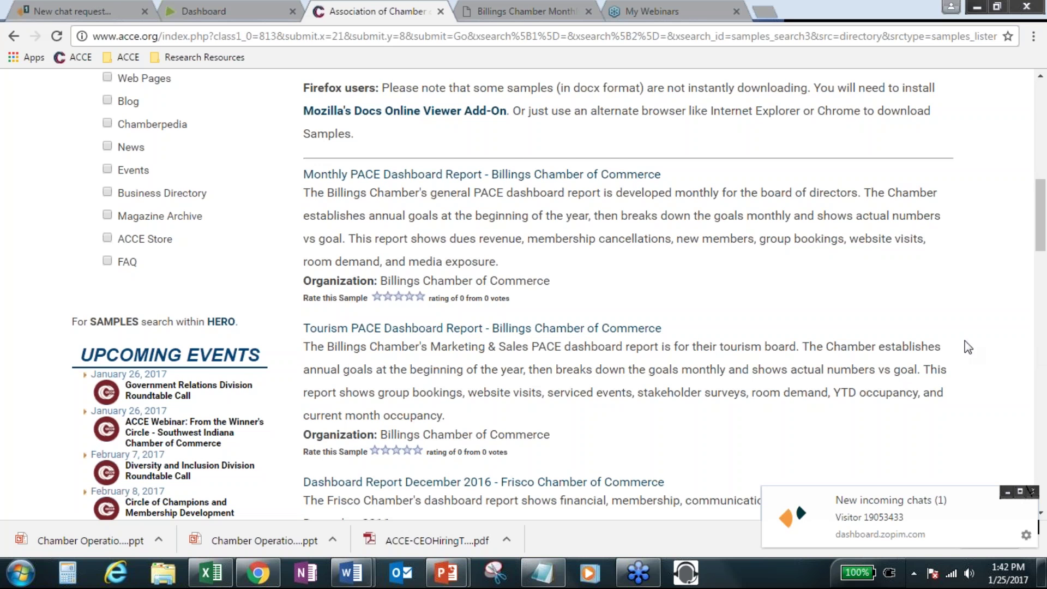
pyautogui.scroll(1, 687, 286)
# Scroll back up to the Billings Chamber Monthly PACE Dashboard Report entry in the results.
pyautogui.scroll(4, 687, 286)
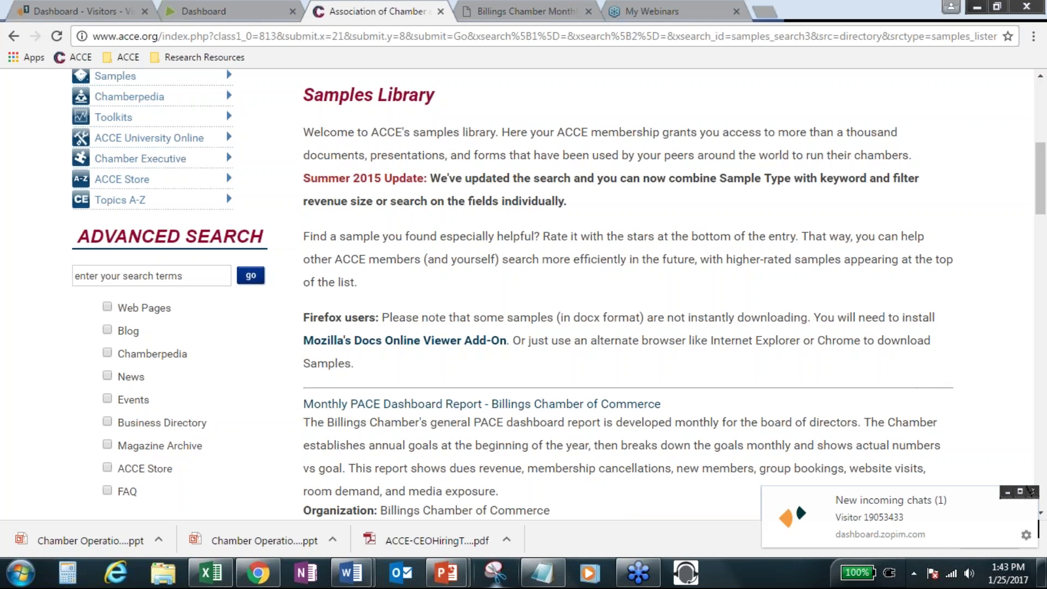
# Snip the GoToWebinar sharing and attendee panel, shift the snip window left, then close it.
pyautogui.moveTo(450, 583)
pyautogui.click(497, 573)
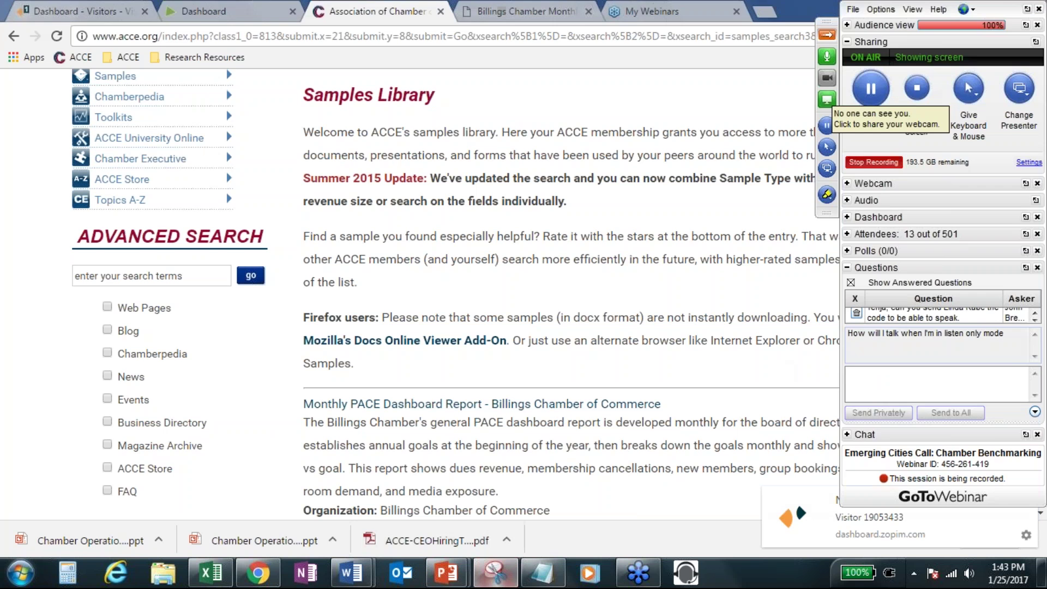
pyautogui.moveTo(802, 37); pyautogui.dragTo(1002, 289)
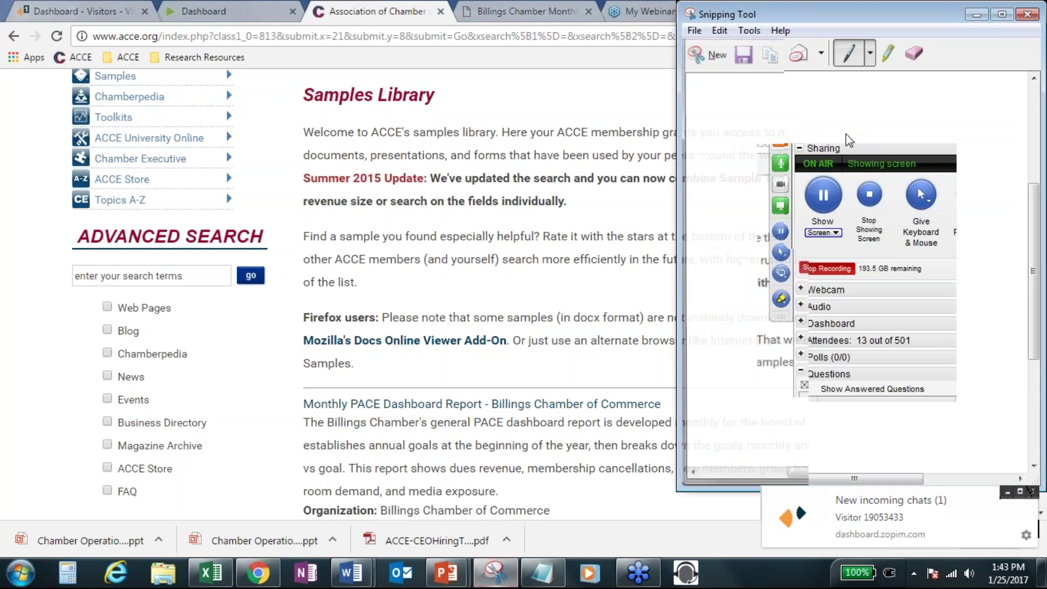
pyautogui.moveTo(670, 30); pyautogui.dragTo(522, 41)
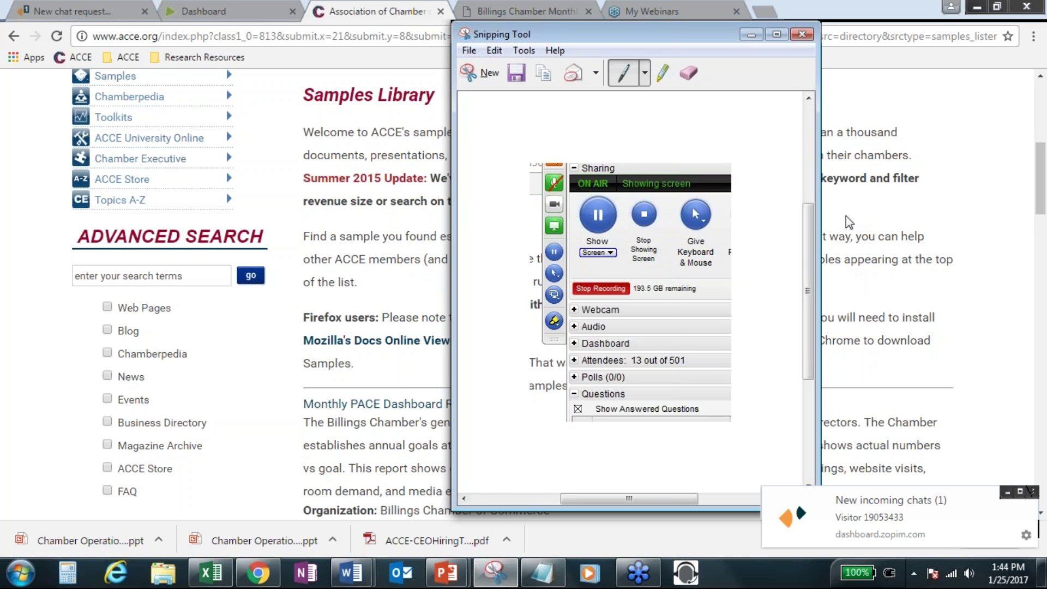
pyautogui.moveTo(709, 30); pyautogui.dragTo(676, 40)
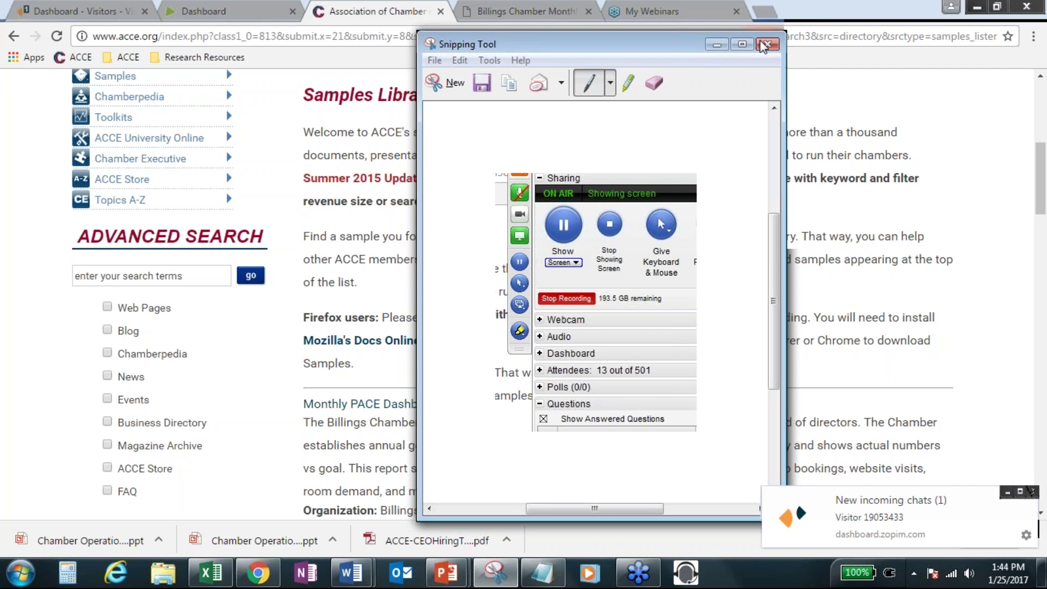
pyautogui.click(765, 44)
# Discard the first snip, snip the webinar's Audio panel, then close it without saving.
pyautogui.click(666, 290)
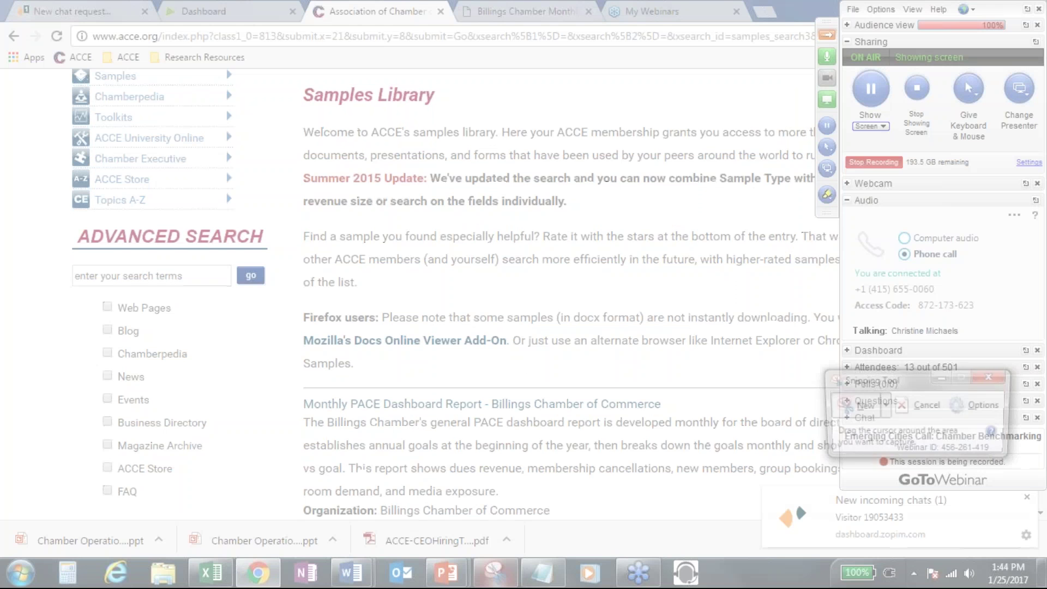
pyautogui.moveTo(844, 202); pyautogui.dragTo(1040, 343)
pyautogui.moveTo(767, 96); pyautogui.dragTo(380, 72)
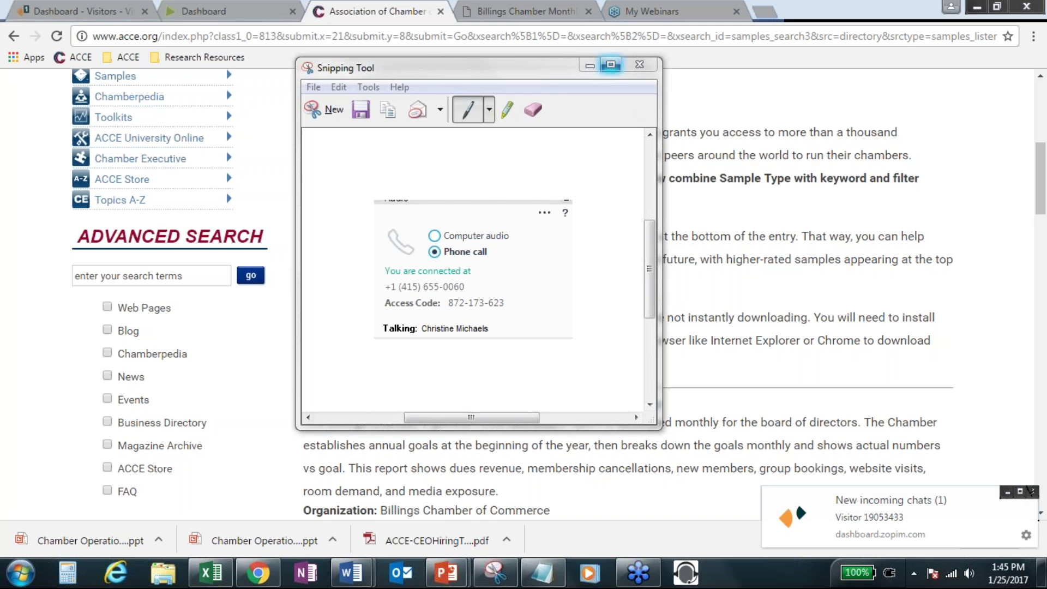
pyautogui.click(639, 64)
pyautogui.click(539, 260)
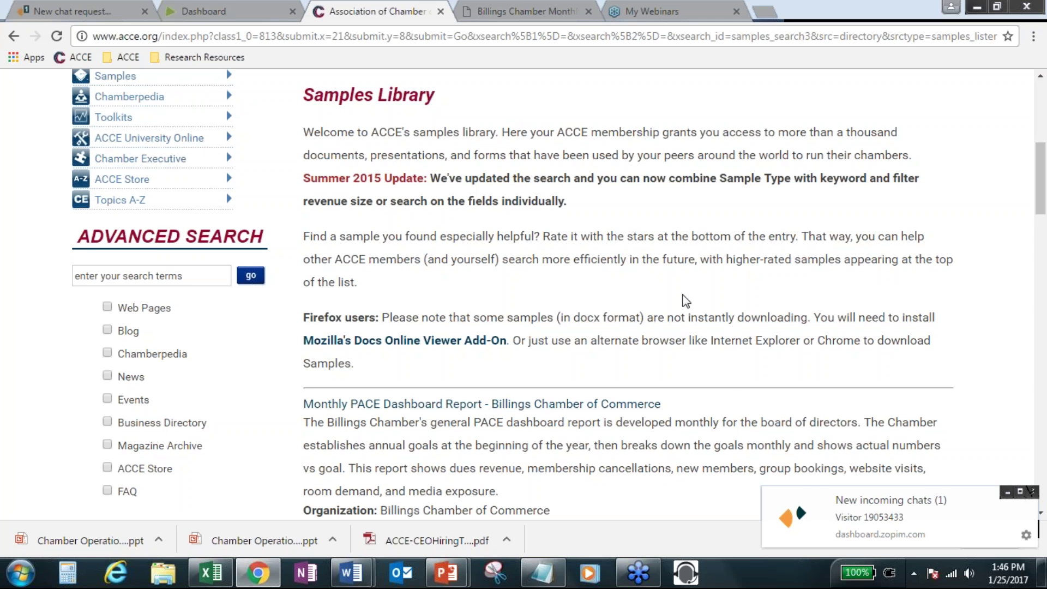
# Scroll down to the Billings Tourism, Frisco and Greater Omaha dashboard report samples.
pyautogui.scroll(-4, 684, 299)
pyautogui.scroll(-3, 558, 294)
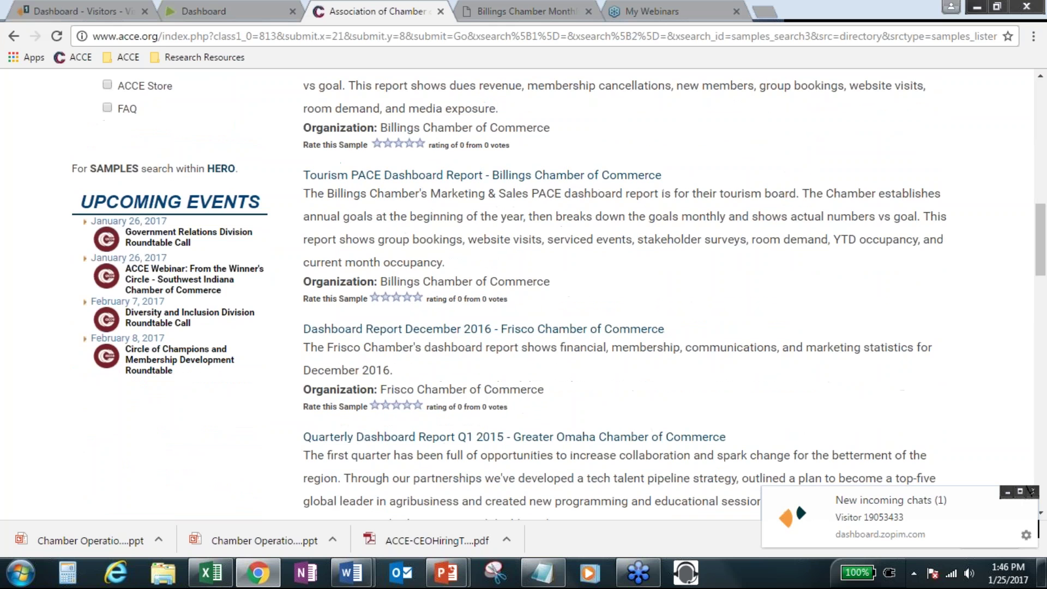
pyautogui.scroll(-5, 621, 295)
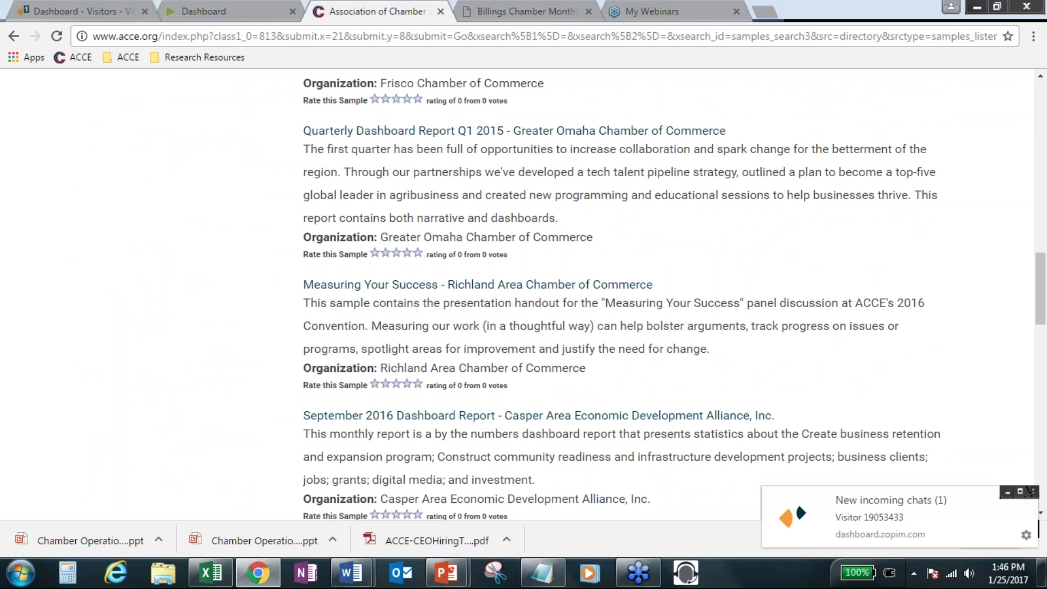
pyautogui.scroll(-3, 624, 294)
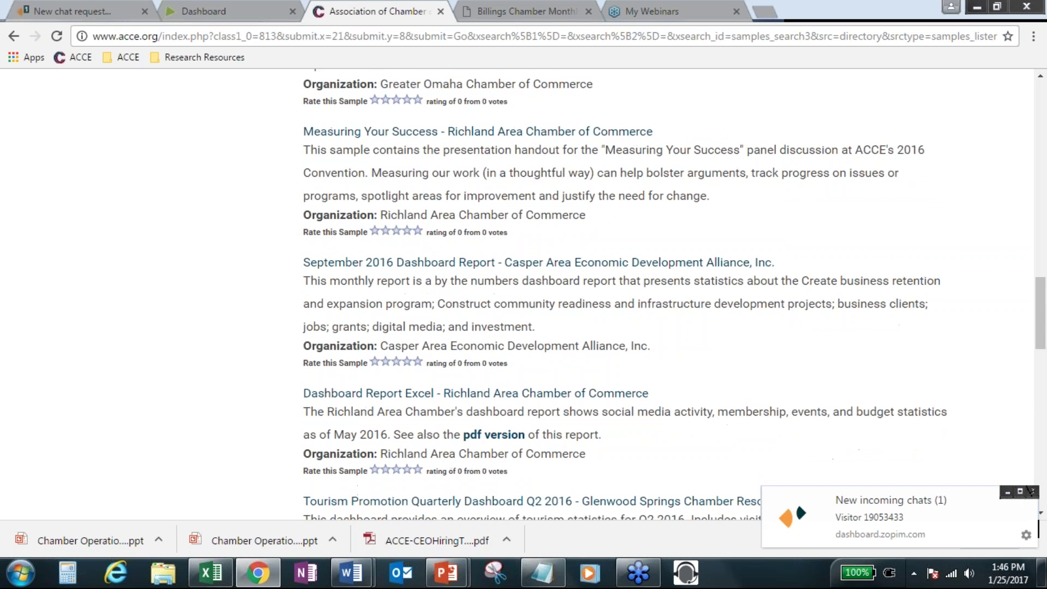
pyautogui.scroll(-3, 625, 294)
pyautogui.scroll(-1, 624, 294)
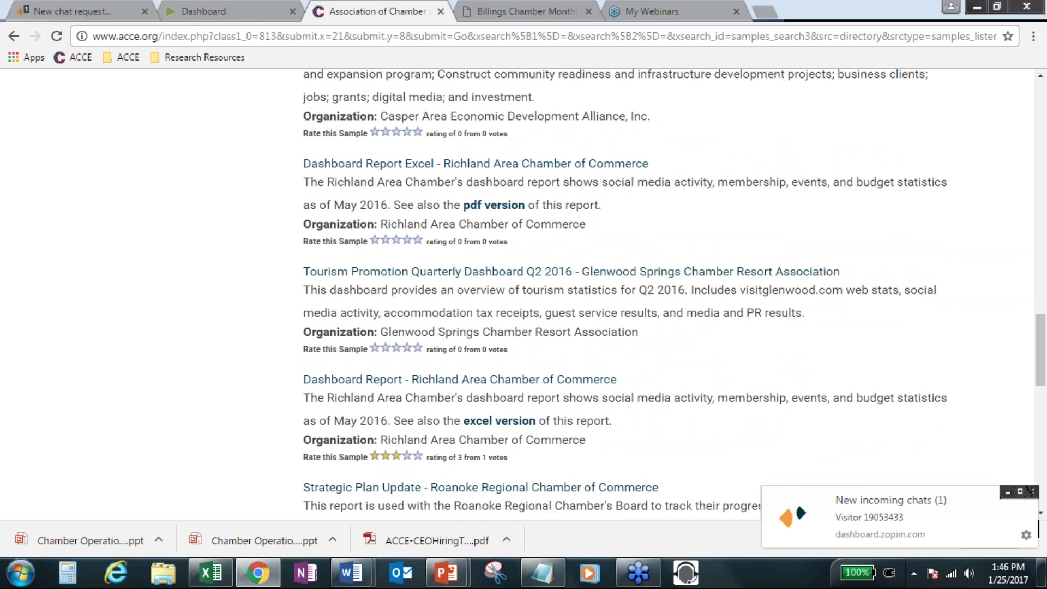
pyautogui.scroll(15, 625, 294)
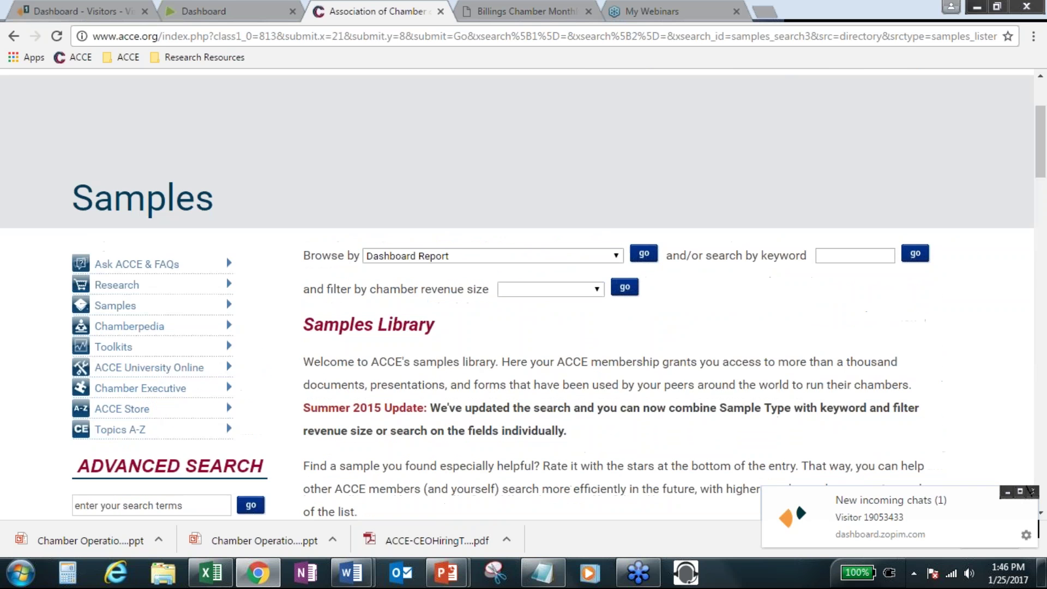
pyautogui.scroll(-1, 625, 294)
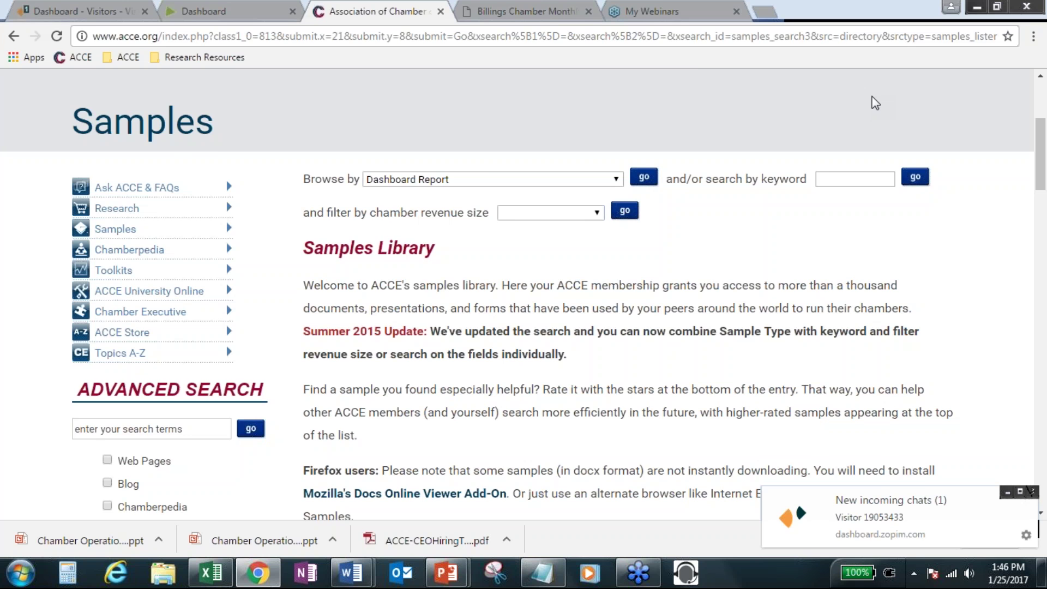
# Switch to the Dynamic Chamber Benchmarking dashboard tab with Ctrl+Shift+Tab.
pyautogui.hotkey('ctrl', 'shift', 'Tab')
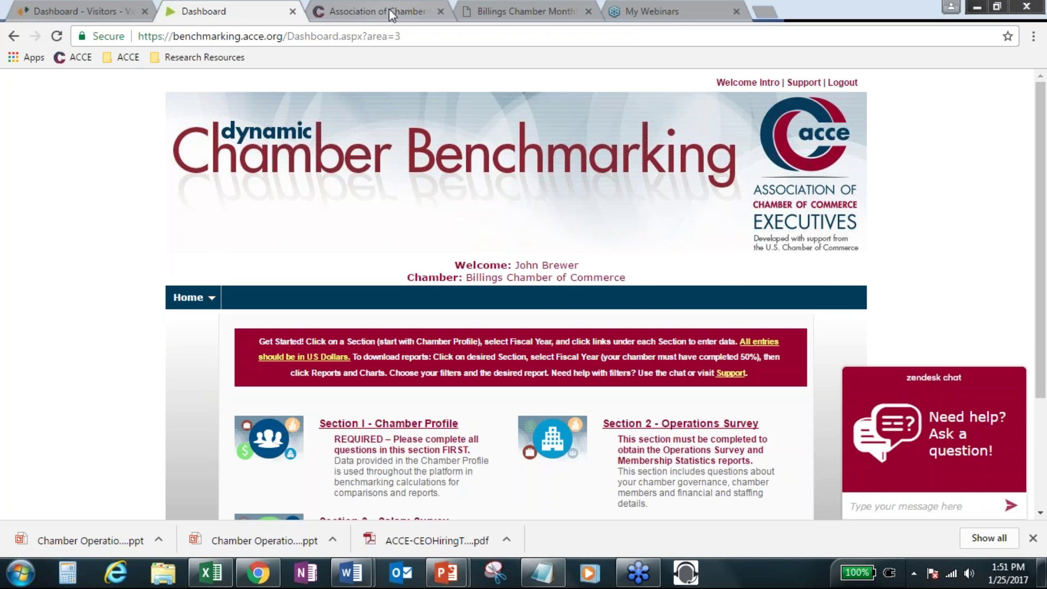
# Return to the Association of Chamber tab showing the Dashboard Report samples.
pyautogui.click(395, 15)
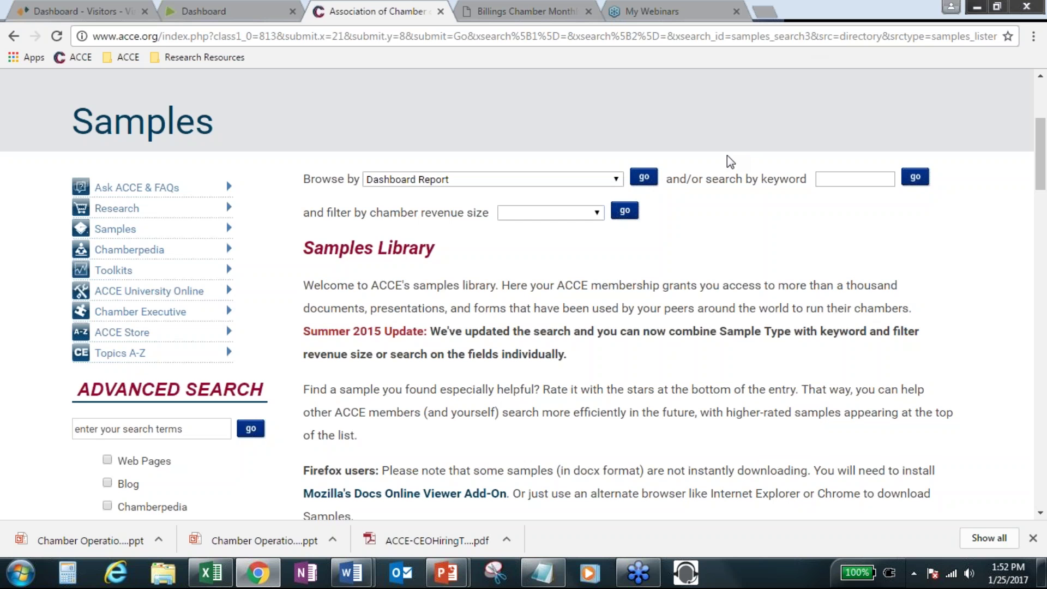
# Open Chamberpedia's Membership page and scroll through its dues, retention and sales topics.
pyautogui.scroll(3, 731, 162)
pyautogui.moveTo(455, 135)
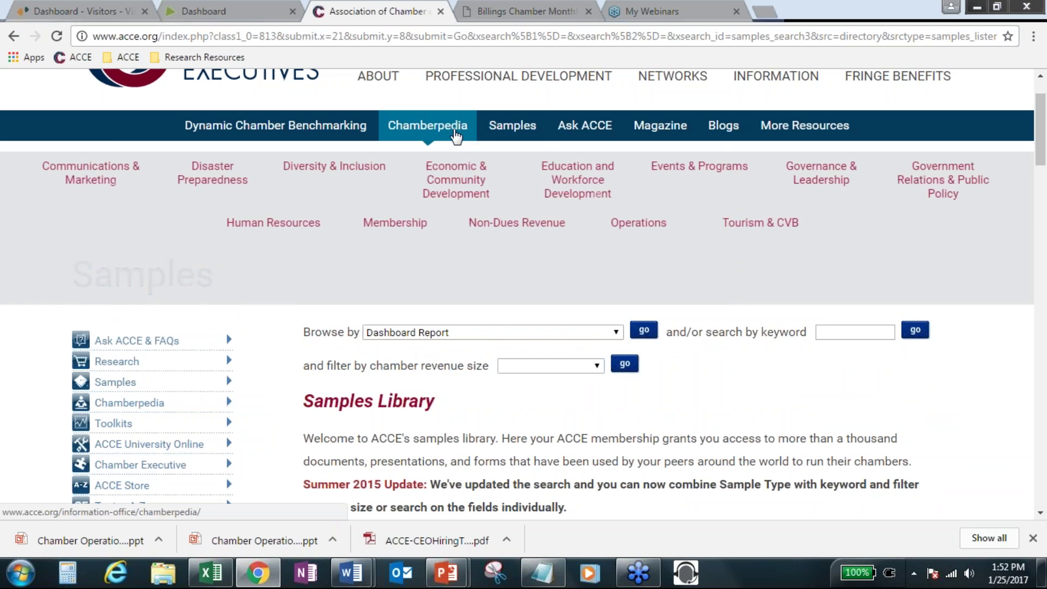
pyautogui.click(396, 225)
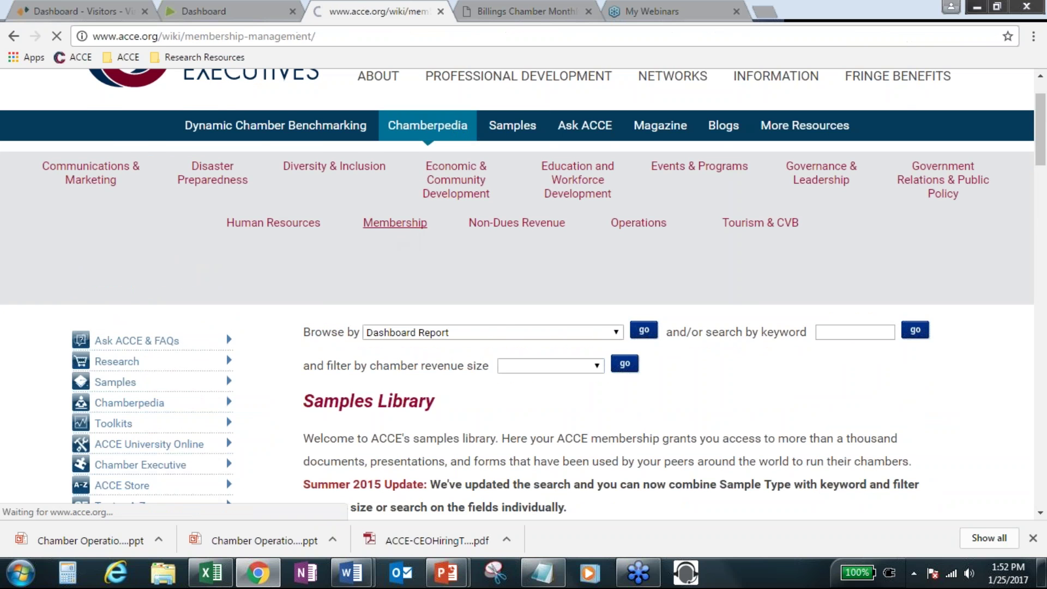
pyautogui.scroll(-10, 486, 339)
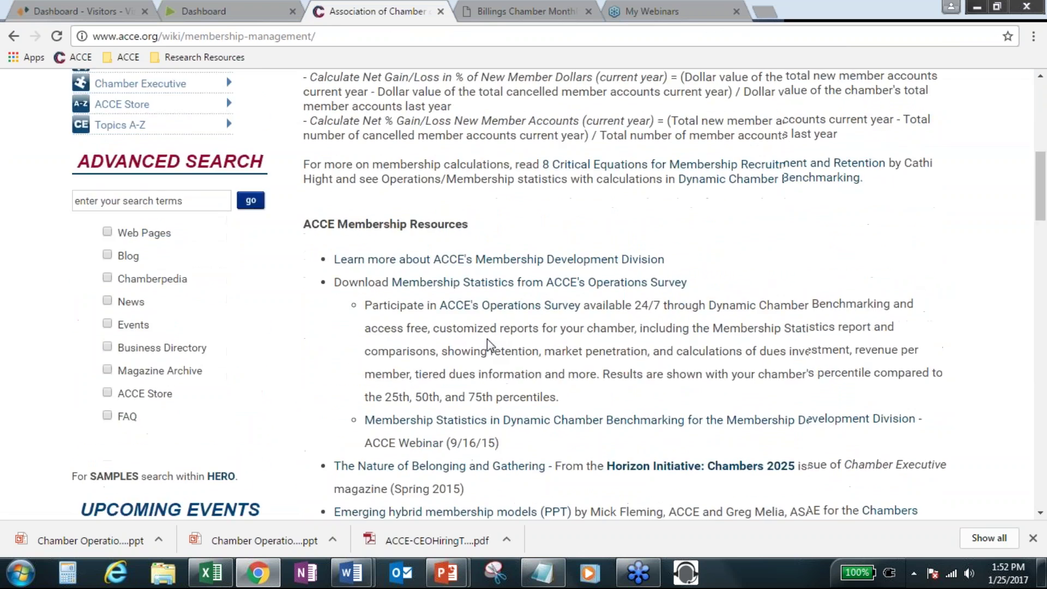
pyautogui.scroll(-17, 487, 341)
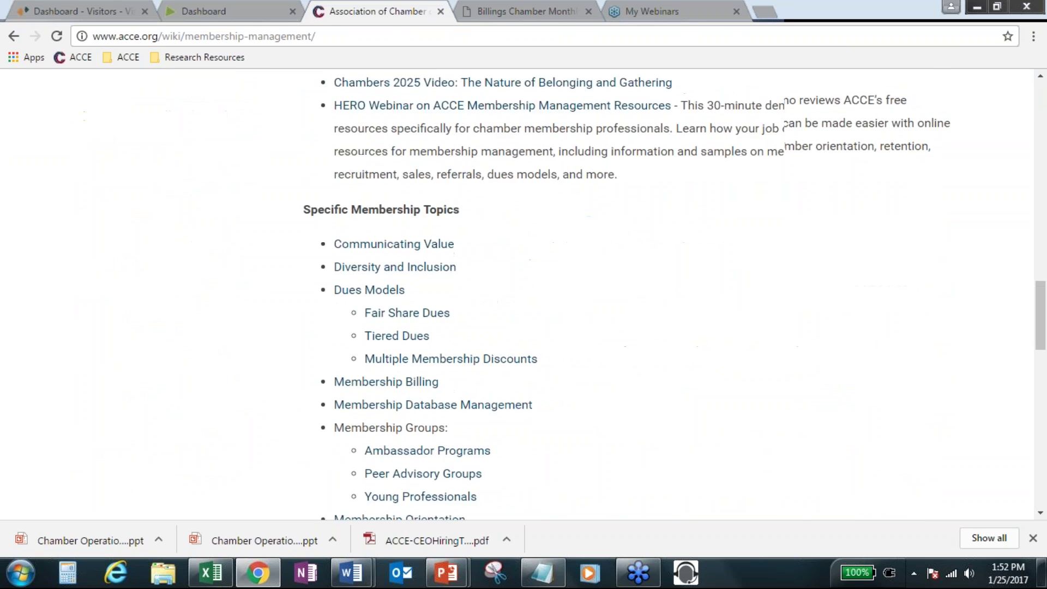
pyautogui.scroll(-7, 432, 286)
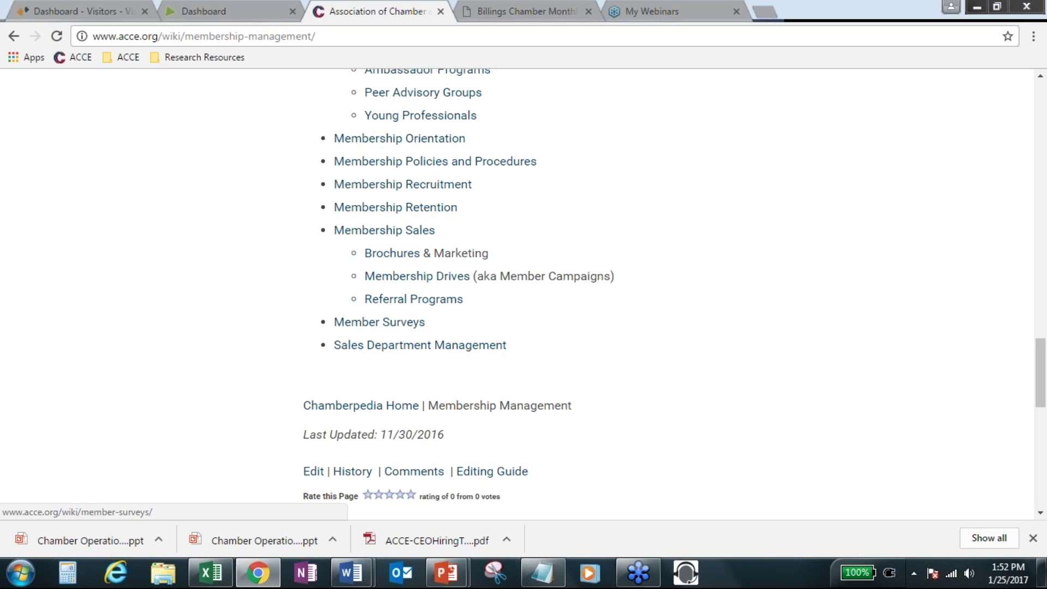
# Open the Member Surveys topic in a new browser tab.
pyautogui.rightClick(407, 322)
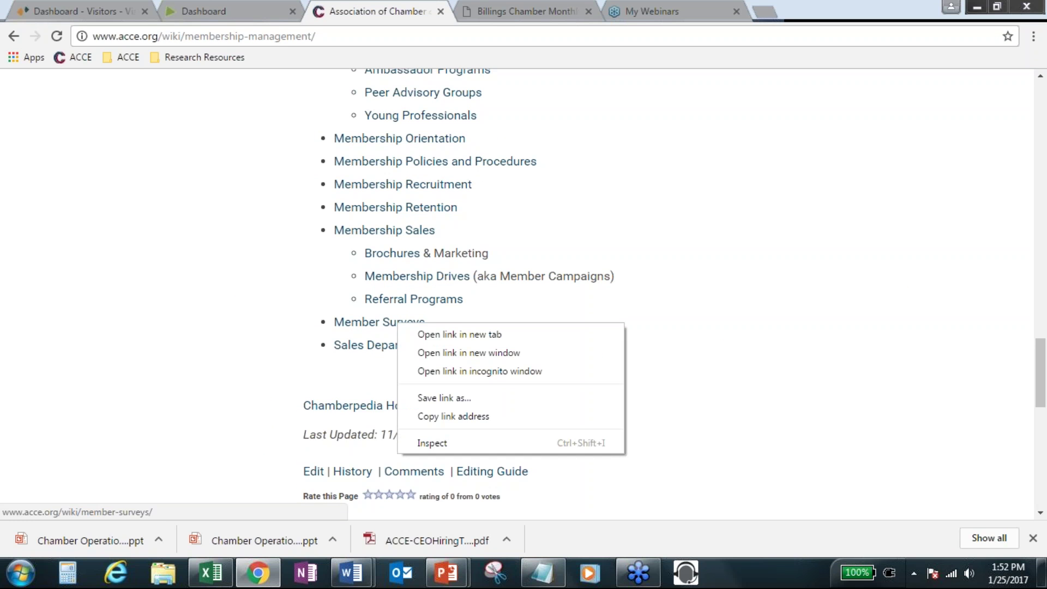
pyautogui.click(427, 334)
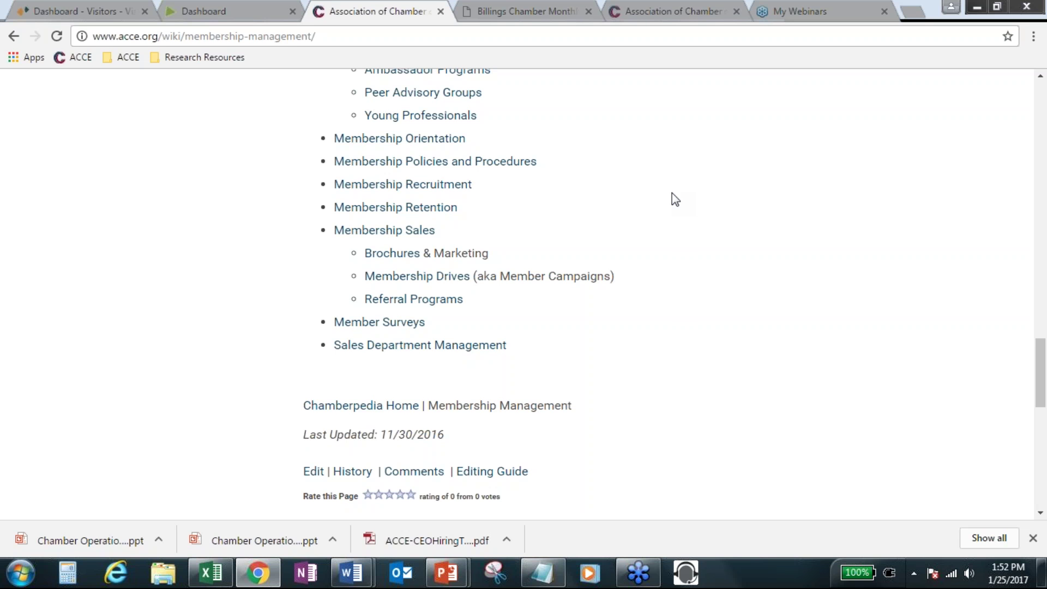
# Scroll up the Membership Management topic list to the introduction and Standard Membership Formulas.
pyautogui.scroll(10, 659, 225)
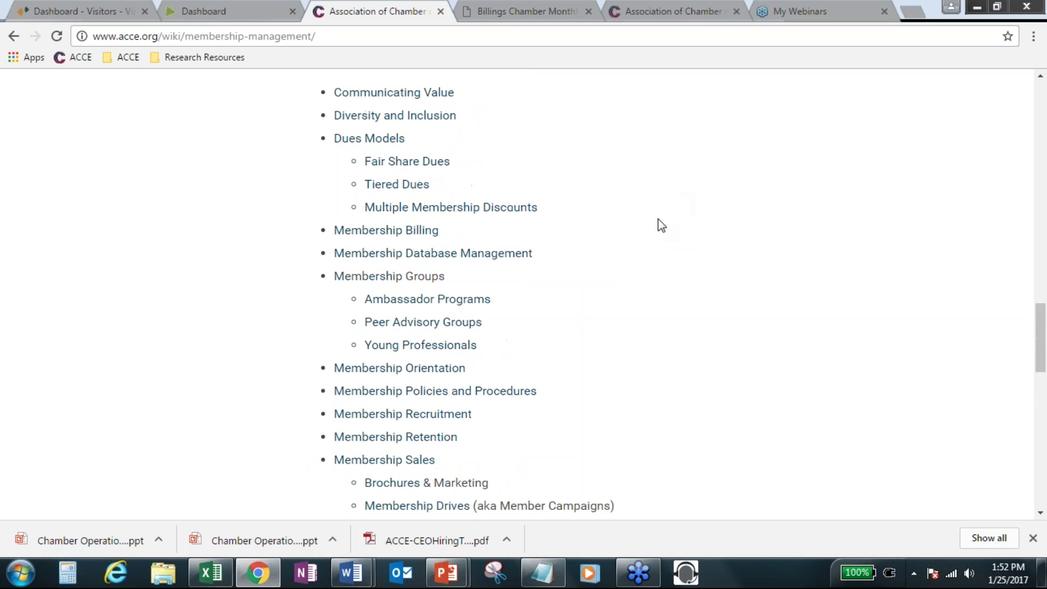
pyautogui.scroll(12, 660, 224)
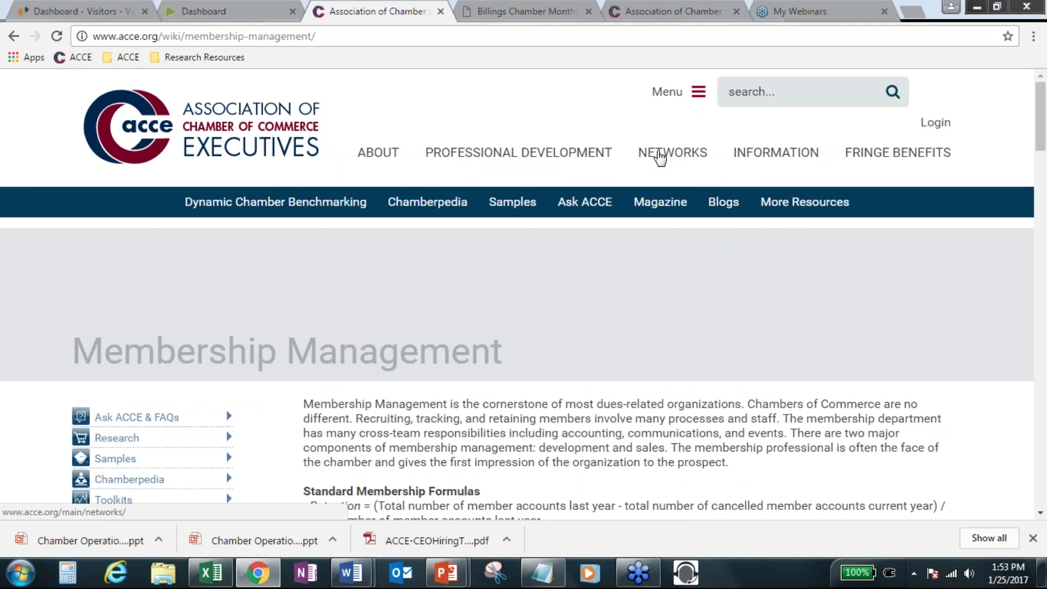
# Go to the Networks page and show the Divisions dropdown with the Membership Development Division.
pyautogui.click(658, 157)
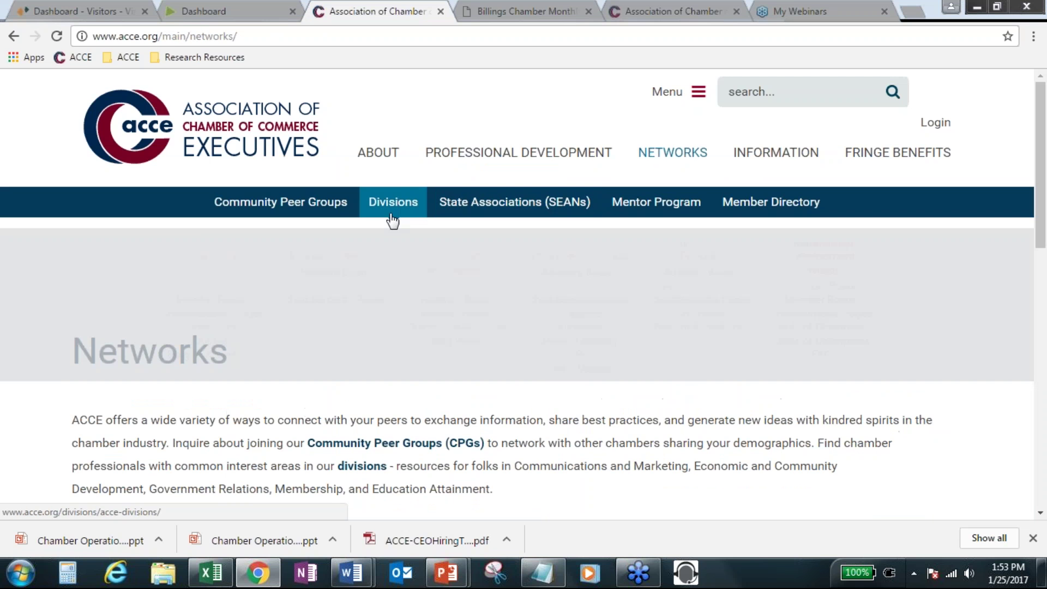
pyautogui.moveTo(392, 214)
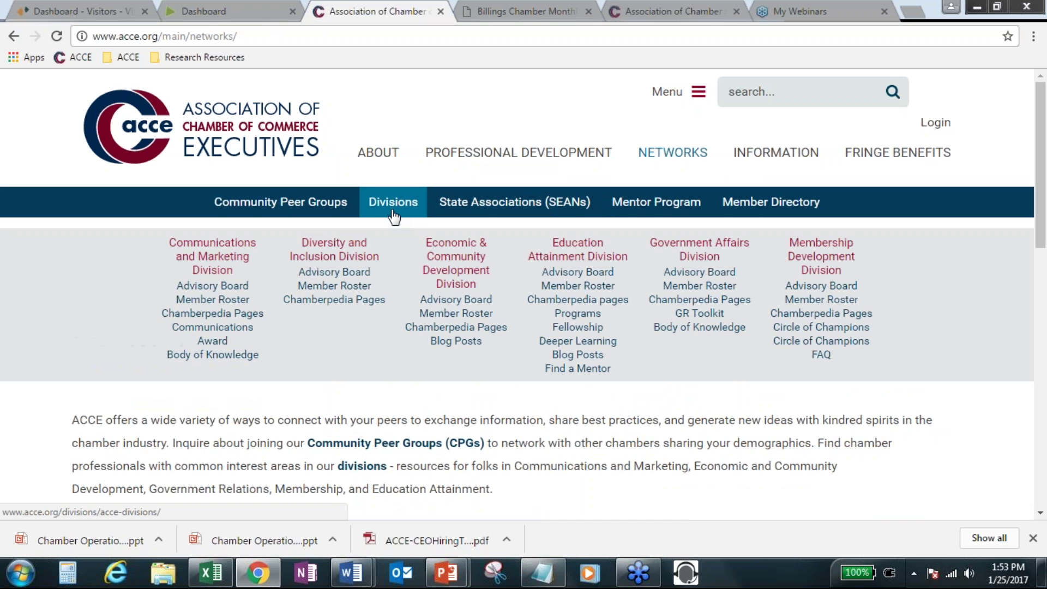